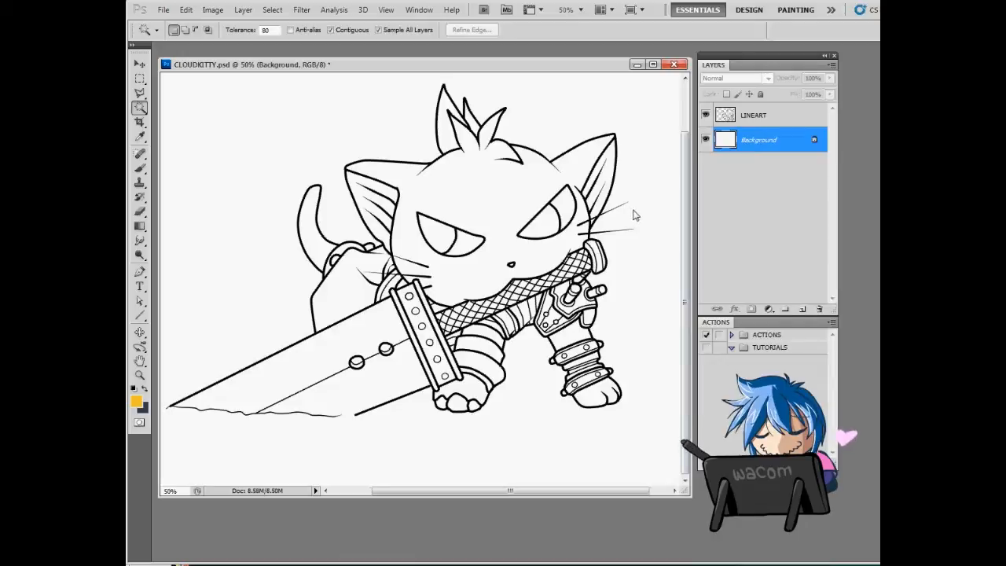
# - Add a stack of 17 empty layers between the Background and LINEART layers
pyautogui.click(755, 115)
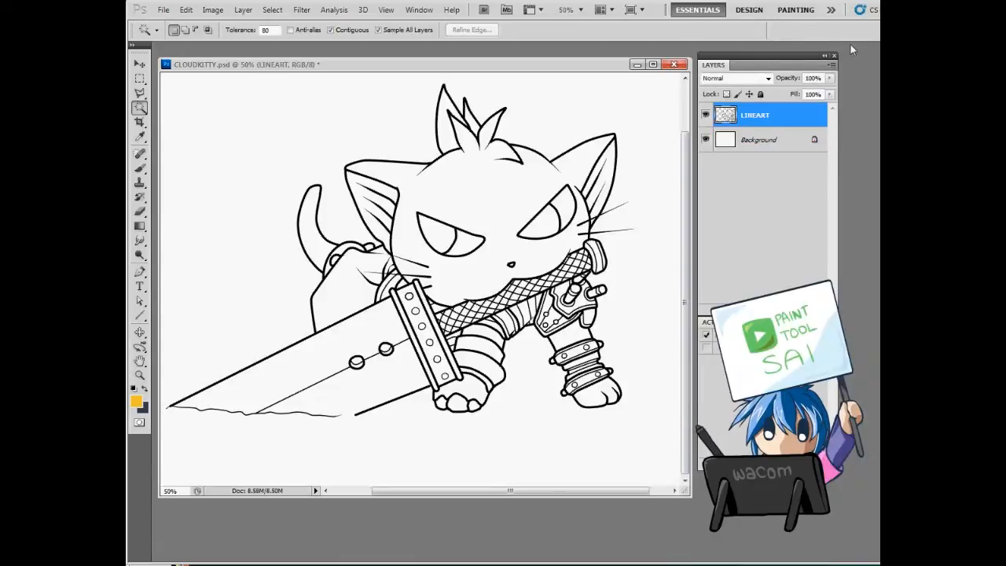
pyautogui.click(765, 140)
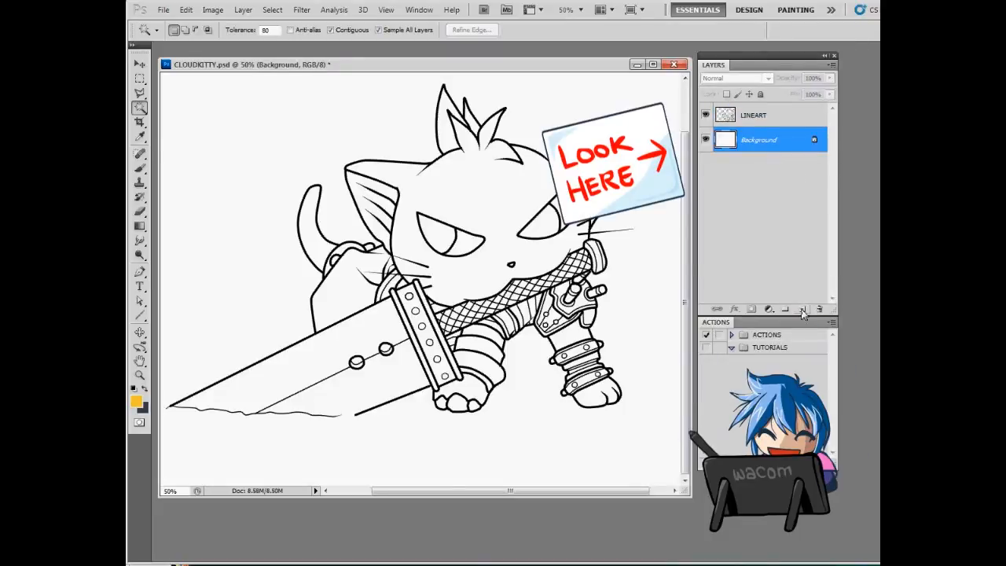
pyautogui.click(803, 310)
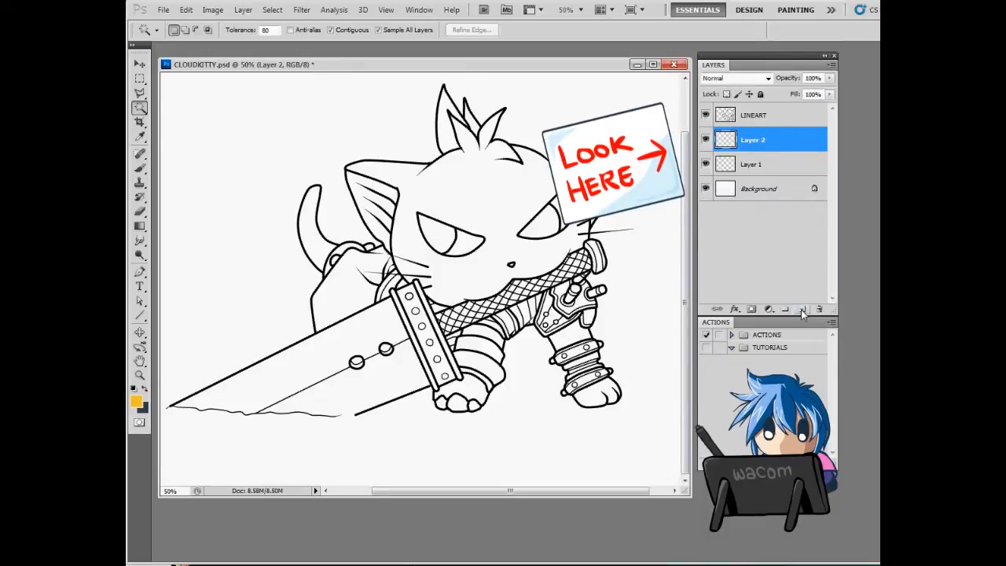
pyautogui.click(803, 310)
pyautogui.click(803, 310)
pyautogui.click(803, 310)
pyautogui.click(803, 309)
pyautogui.click(802, 309)
pyautogui.click(802, 310)
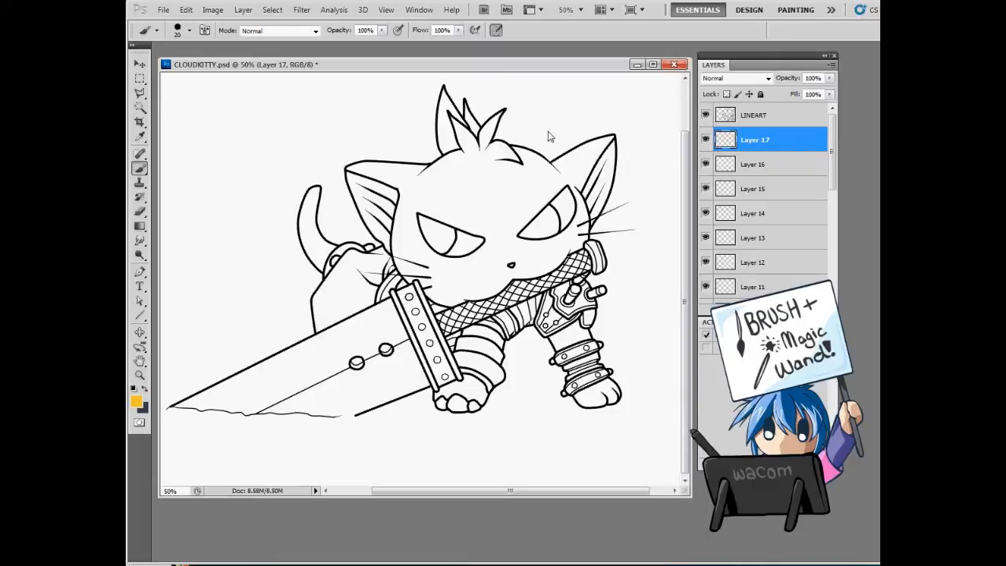
# - Paint a yellow-orange peaked boundary line across the cat's face on Layer 17, from one cheek over the forehead to the other
pyautogui.moveTo(422, 278); pyautogui.dragTo(439, 257)
pyautogui.moveTo(493, 180); pyautogui.dragTo(588, 234)
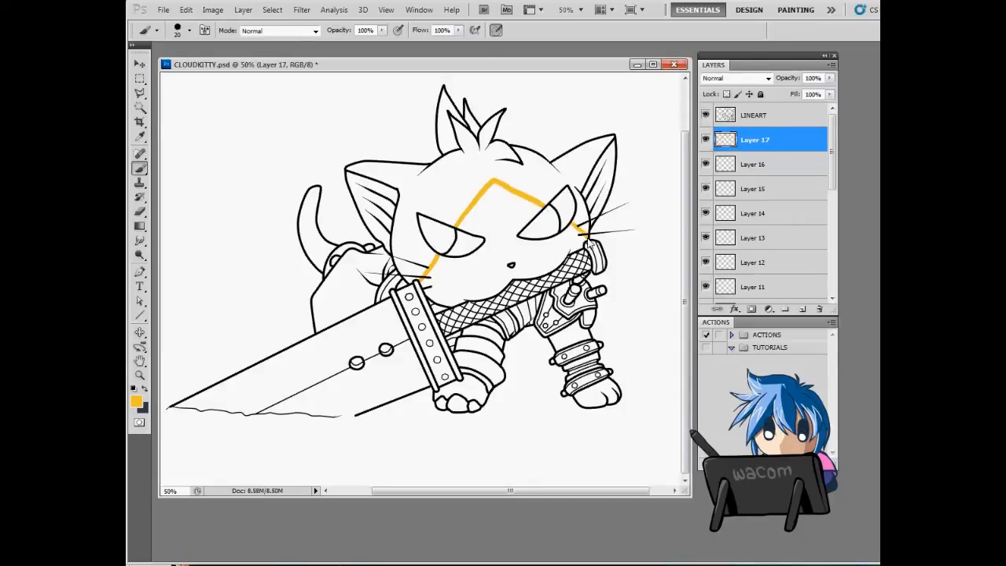
# - Magic Wand the head area above the painted line, fill it with the foreground color at 100% opacity, and deselect
pyautogui.press('w')
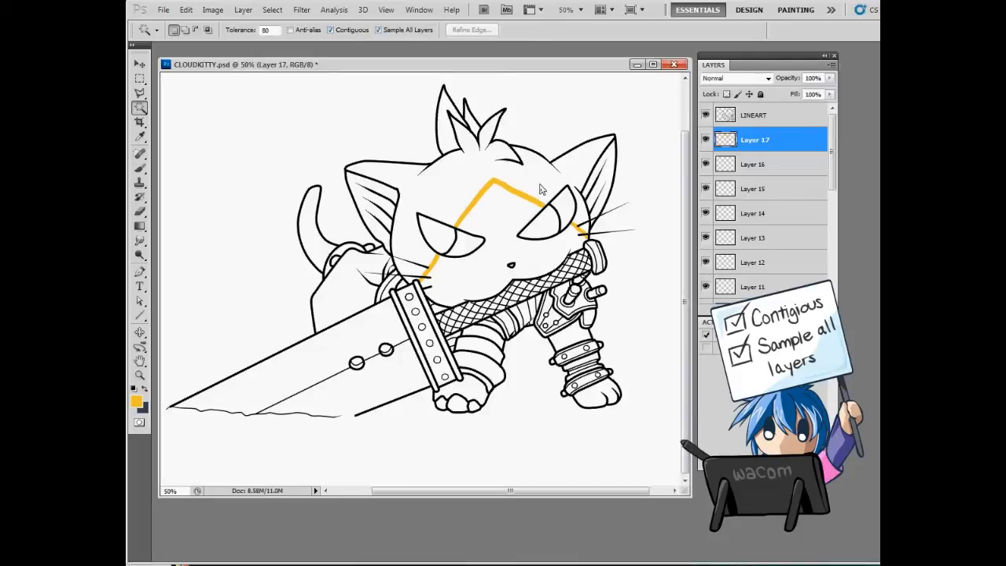
pyautogui.click(509, 154)
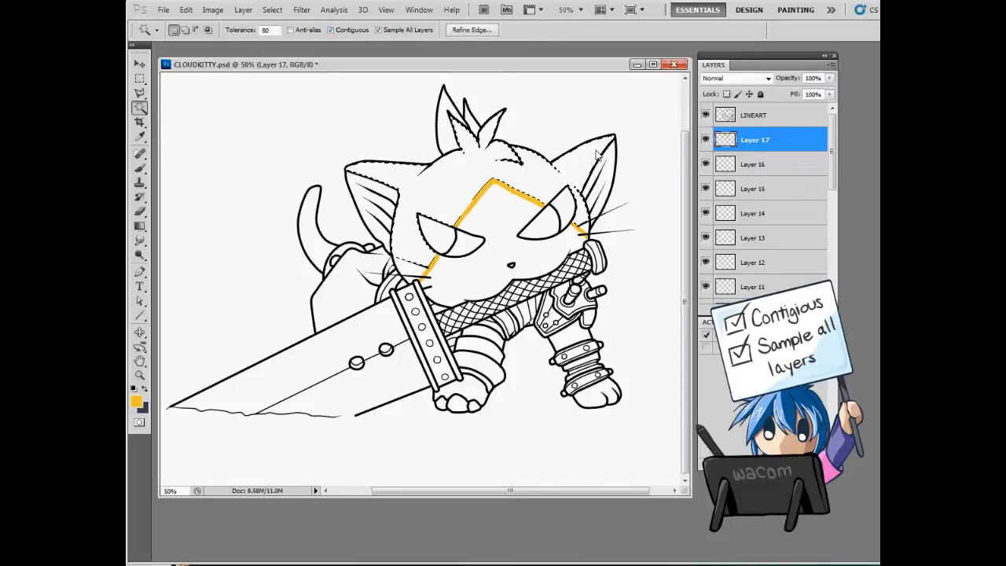
pyautogui.click(186, 10)
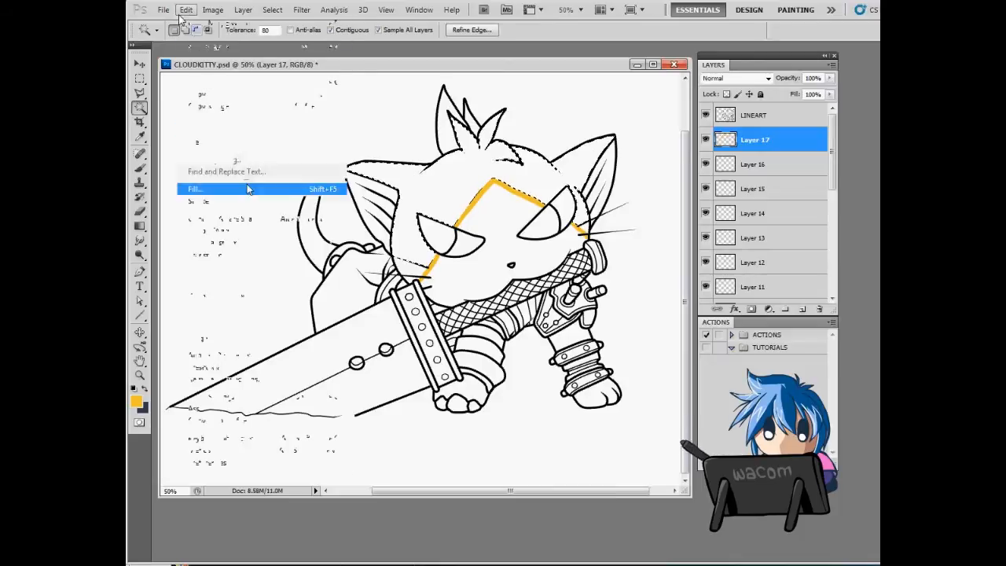
pyautogui.click(250, 193)
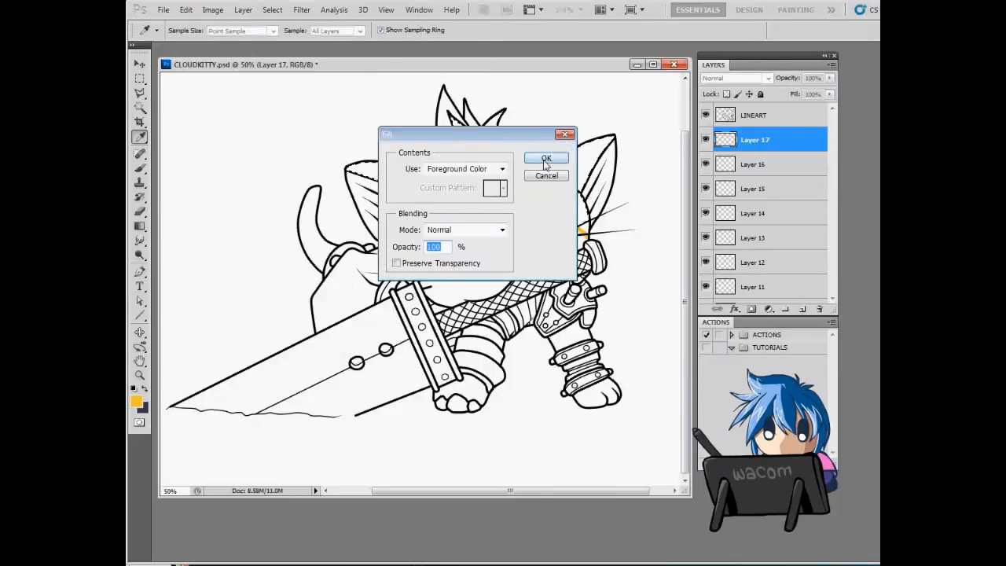
pyautogui.click(544, 161)
pyautogui.hotkey('ctrl', 'd')
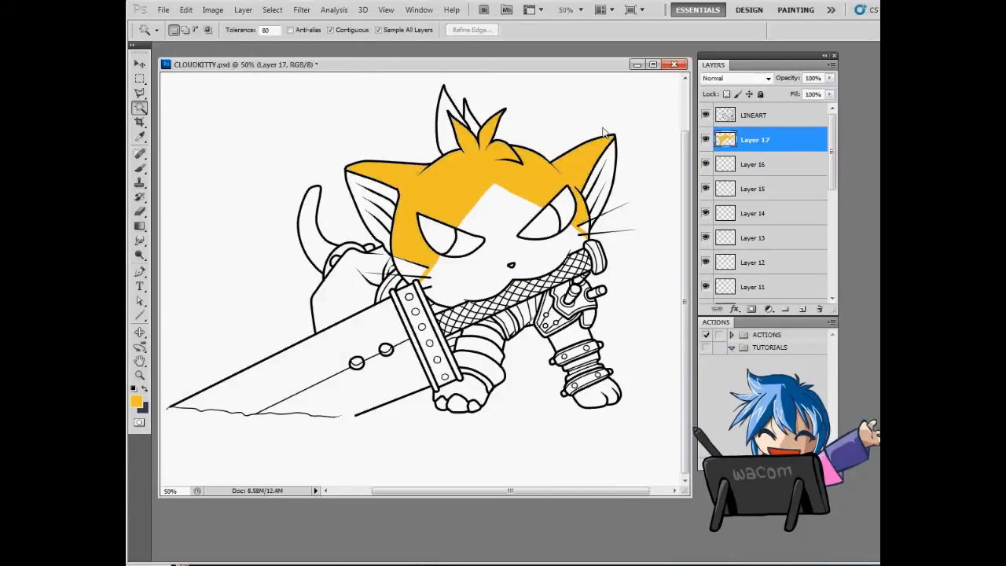
# - Inspect the edges of the head fill at 100% zoom, then undo the fill and its selection
pyautogui.hotkey('ctrl', '+')
pyautogui.hotkey('ctrl', '+')
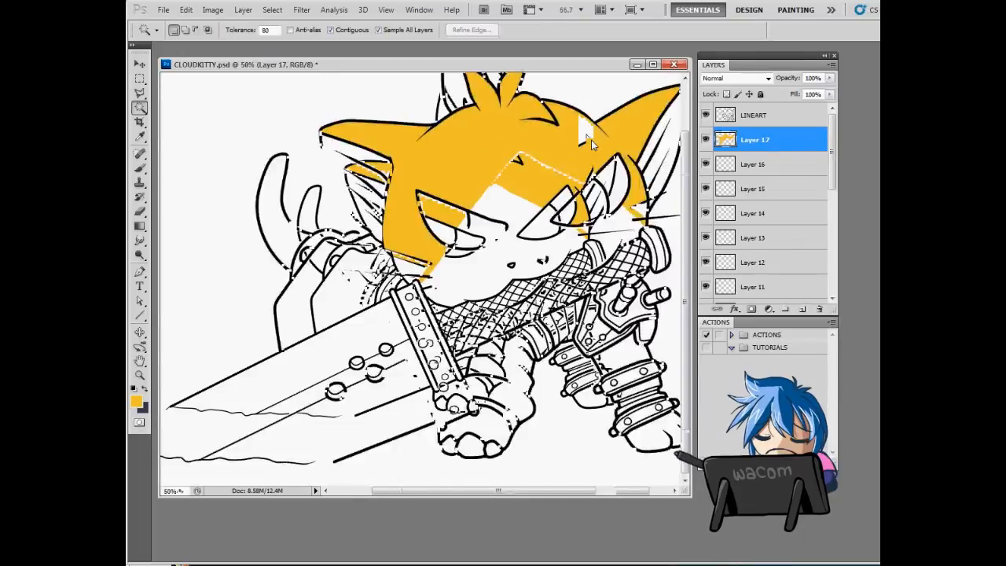
pyautogui.moveTo(598, 156); pyautogui.dragTo(483, 290)
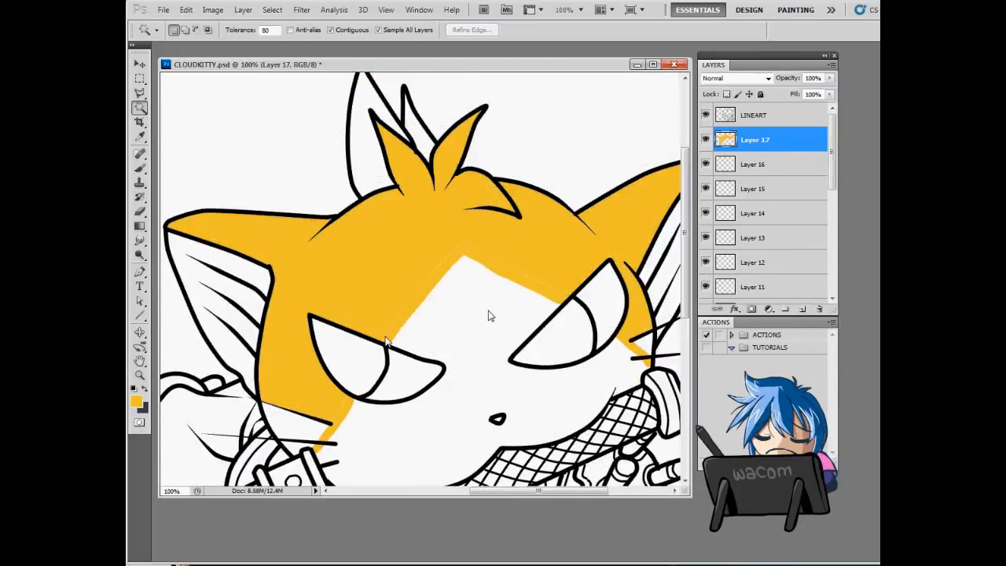
pyautogui.moveTo(586, 253); pyautogui.dragTo(577, 232)
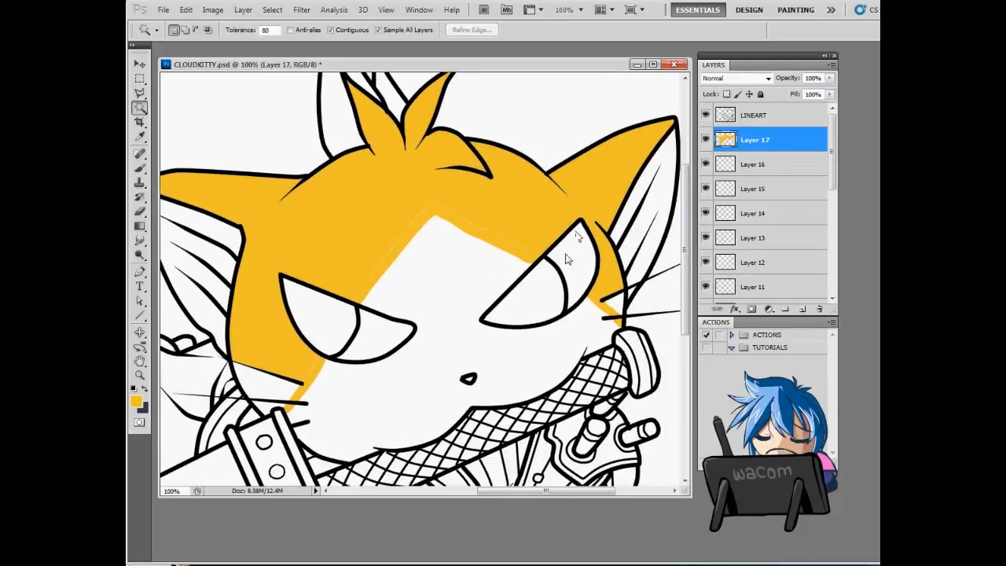
pyautogui.moveTo(470, 222); pyautogui.dragTo(471, 189)
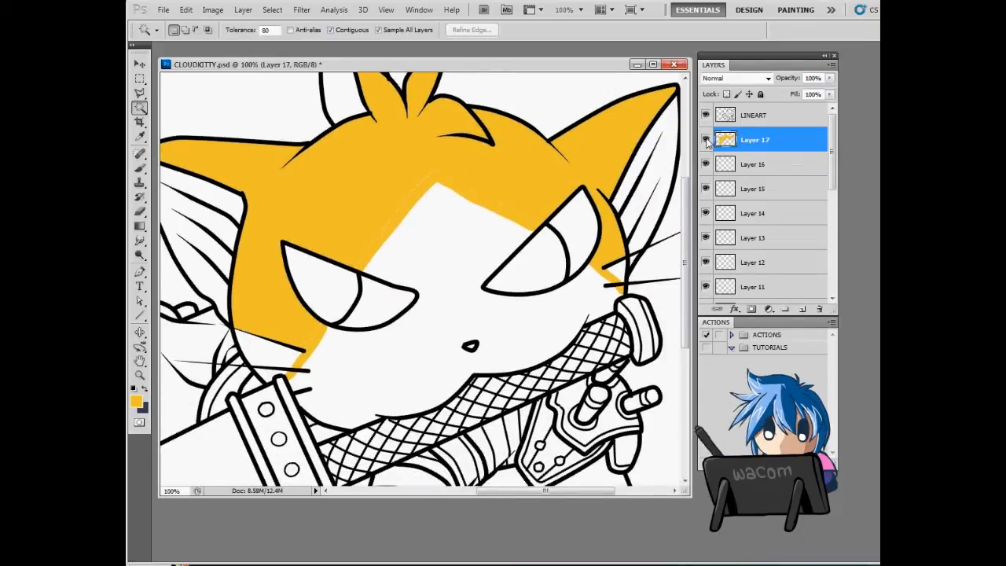
pyautogui.hotkey('ctrl', 'alt', 'z')
pyautogui.hotkey('ctrl', 'alt', 'z')
pyautogui.hotkey('ctrl', 'alt', 'z')
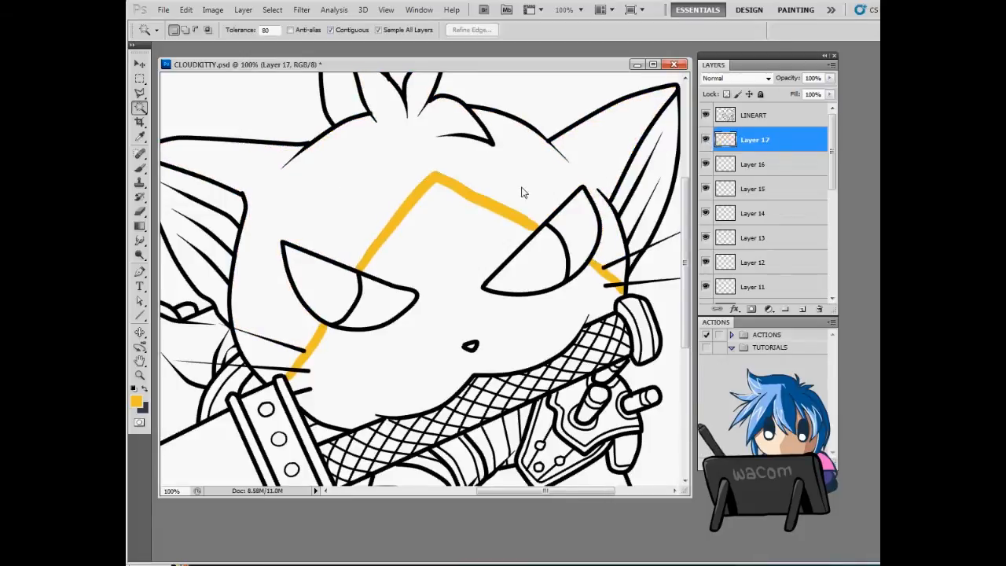
# - Select the head area above the painted line with the Magic Wand and expand the selection by 2 pixels
pyautogui.click(523, 193)
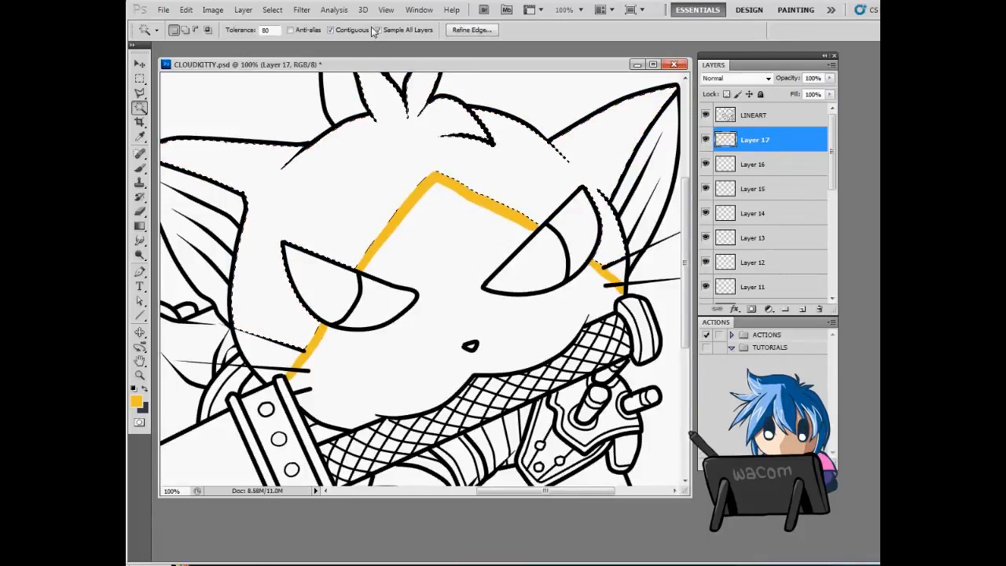
pyautogui.click(272, 10)
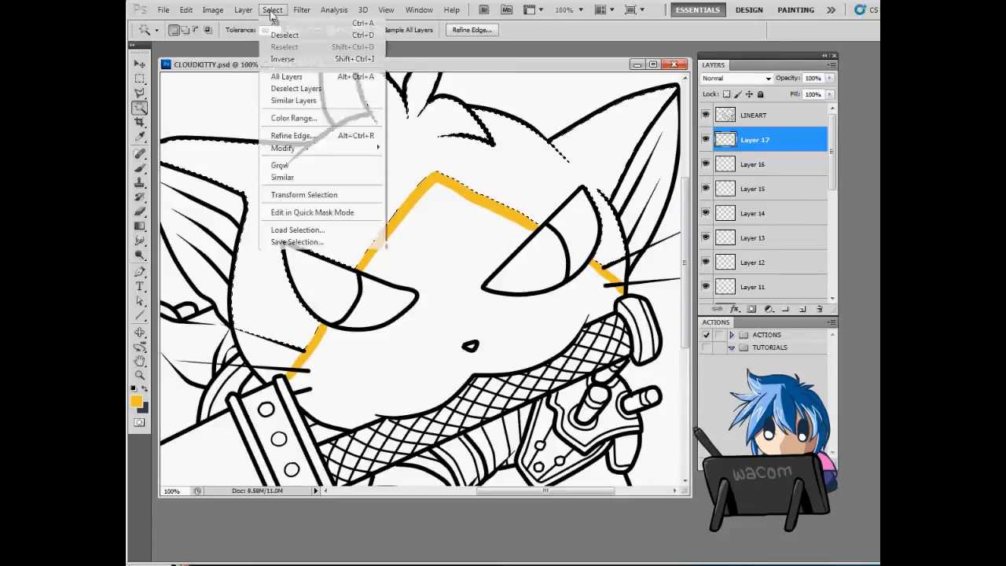
pyautogui.moveTo(341, 154)
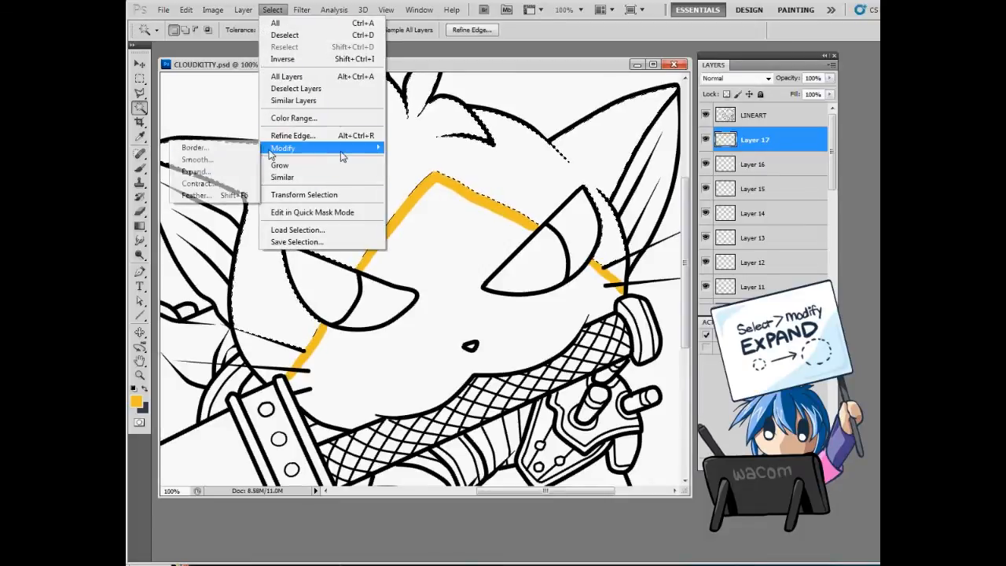
pyautogui.click(196, 172)
pyautogui.moveTo(528, 83); pyautogui.dragTo(529, 293)
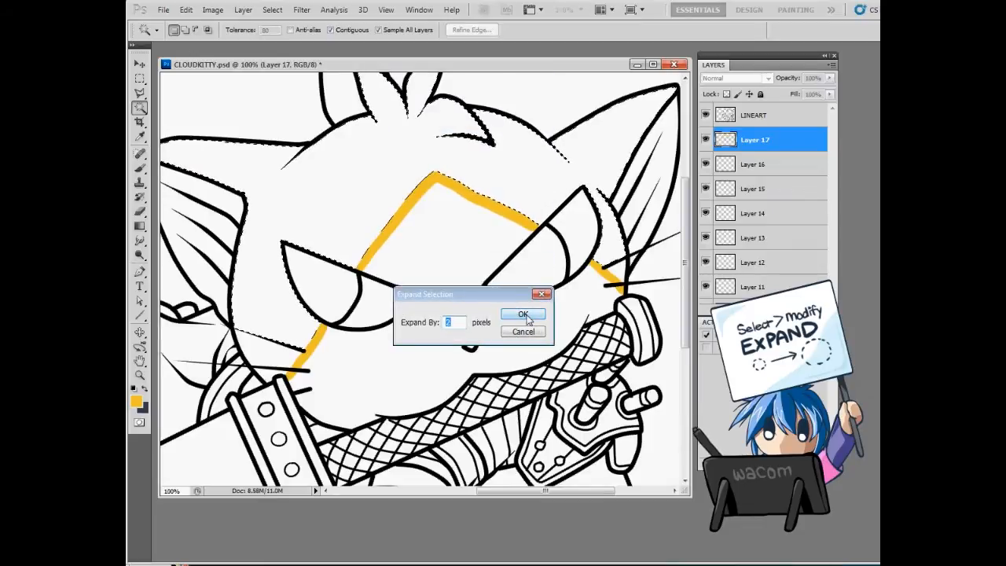
pyautogui.click(523, 315)
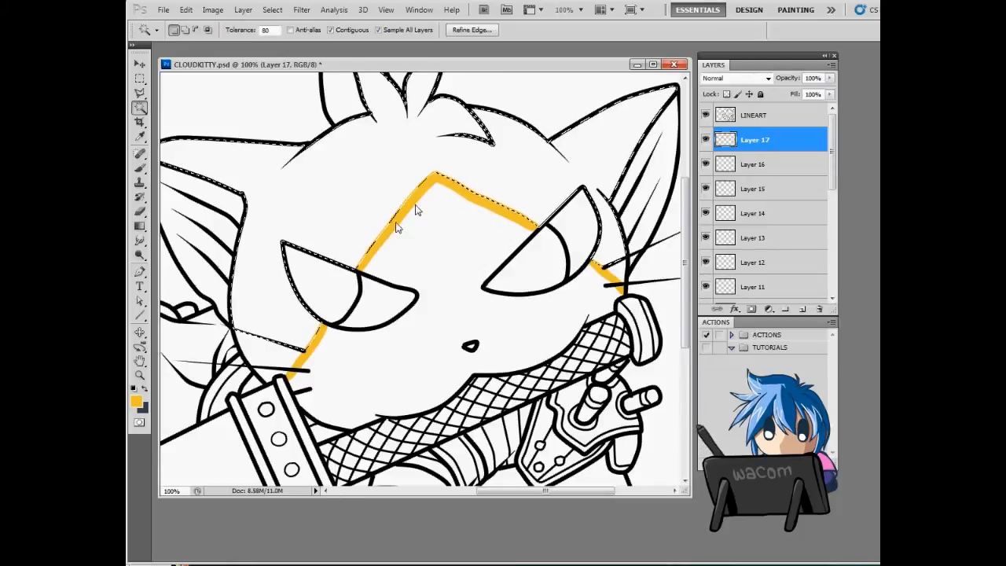
# - Fill the expanded head selection with the foreground color in Normal mode at 100% opacity, and deselect
pyautogui.press('shift')
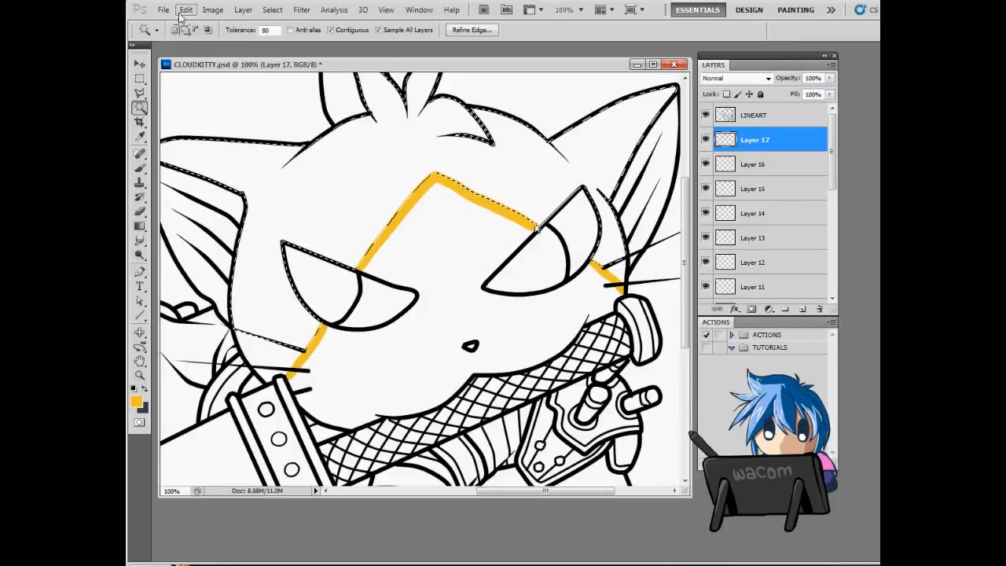
pyautogui.click(186, 10)
pyautogui.click(200, 139)
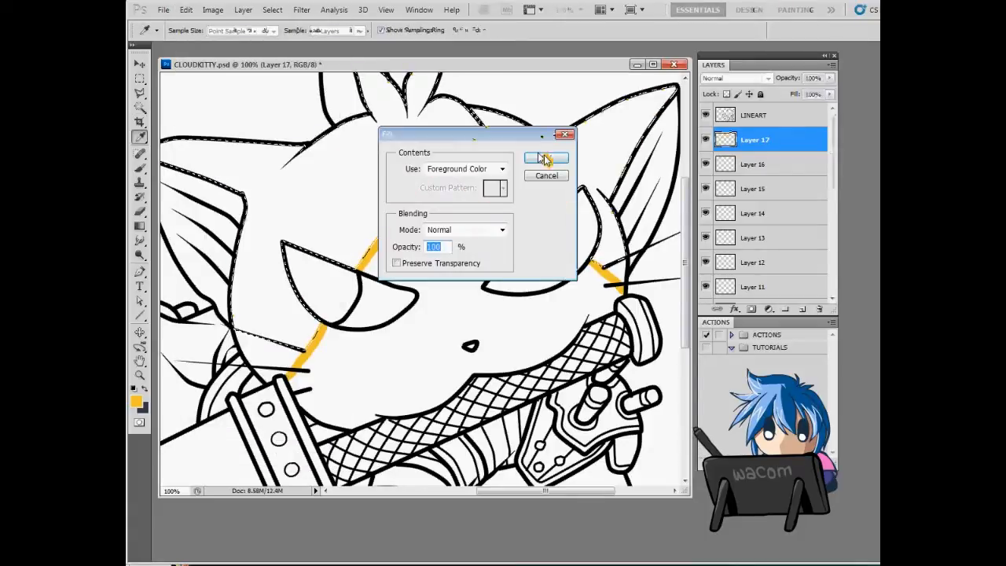
pyautogui.click(542, 158)
pyautogui.hotkey('ctrl', 'd')
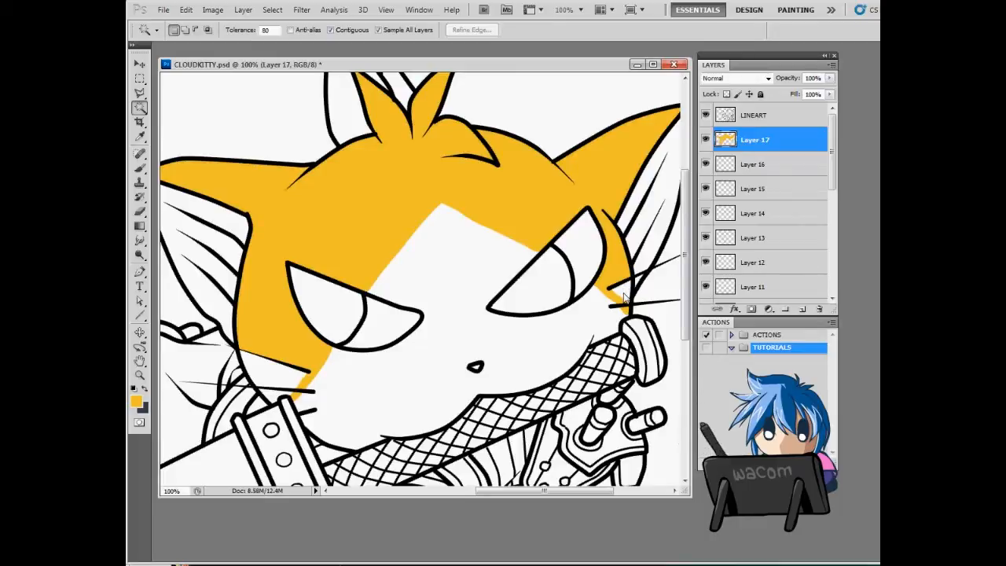
# - Select the small unfilled gap between the whiskers beside the scarf's end knob and expand the selection
pyautogui.click(625, 297)
pyautogui.click(272, 10)
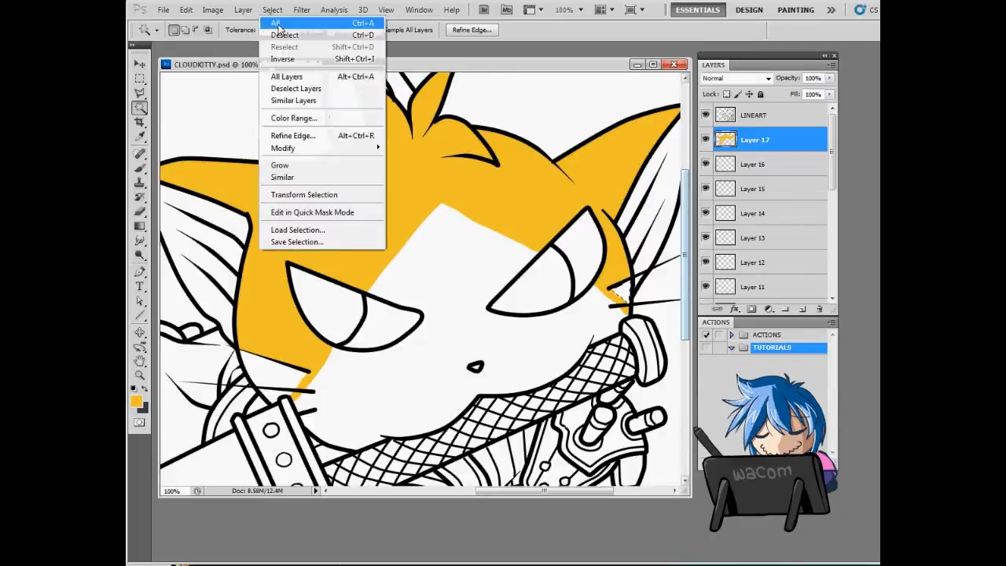
pyautogui.moveTo(350, 150)
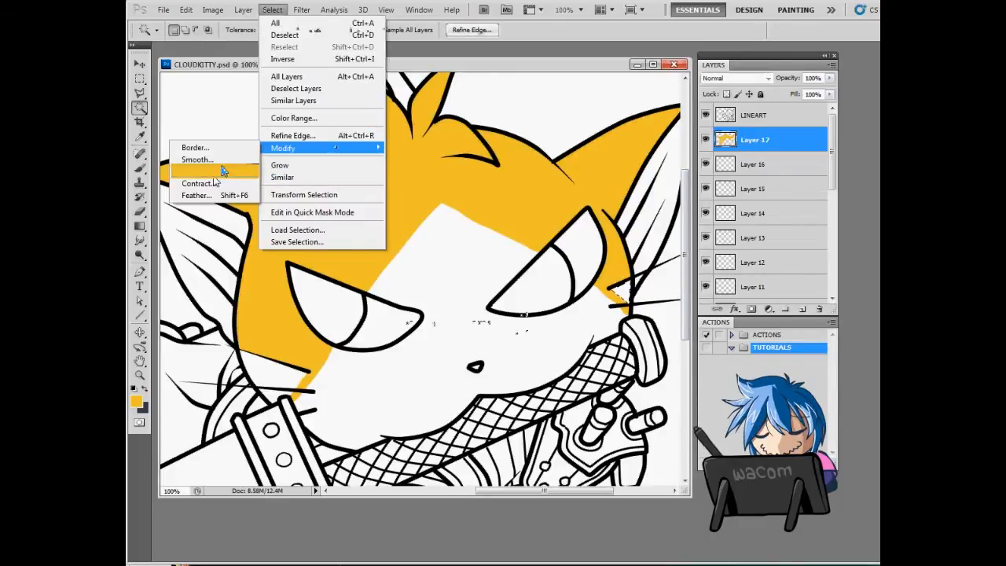
pyautogui.click(222, 166)
pyautogui.press('Return')
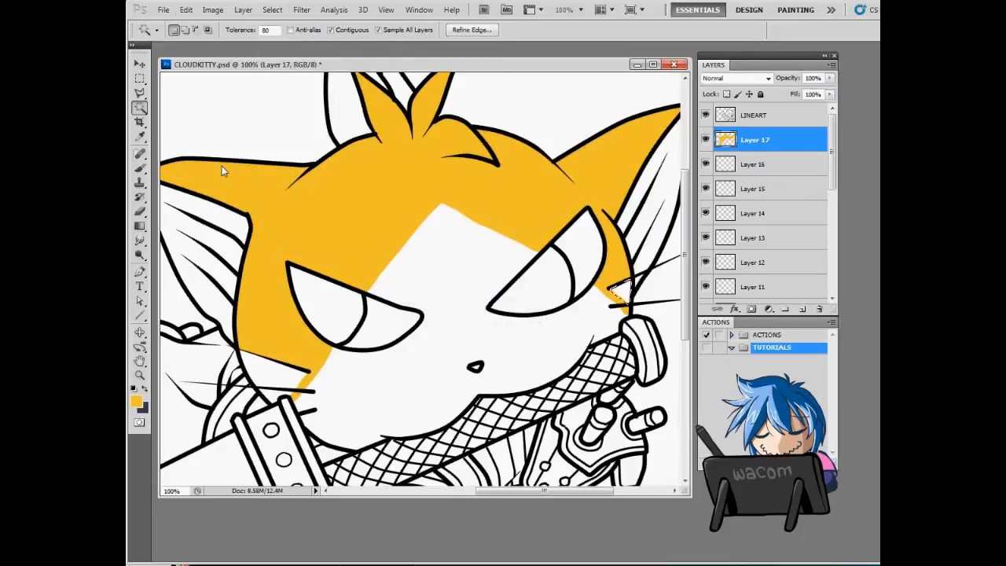
# - Fill the whisker gap selection with the foreground color at 100% opacity and deselect
pyautogui.click(186, 9)
pyautogui.click(197, 189)
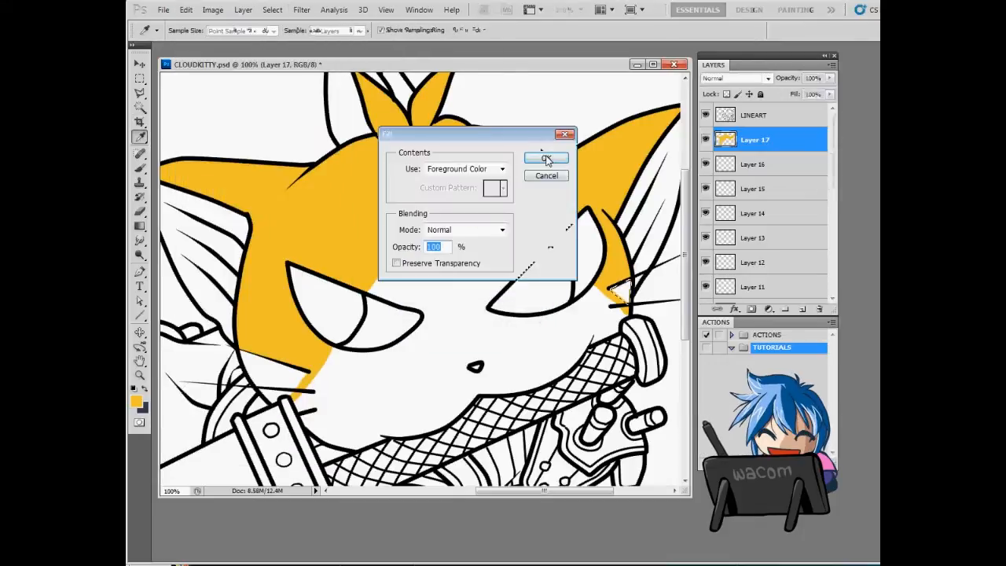
pyautogui.press('Return')
pyautogui.hotkey('ctrl', 'd')
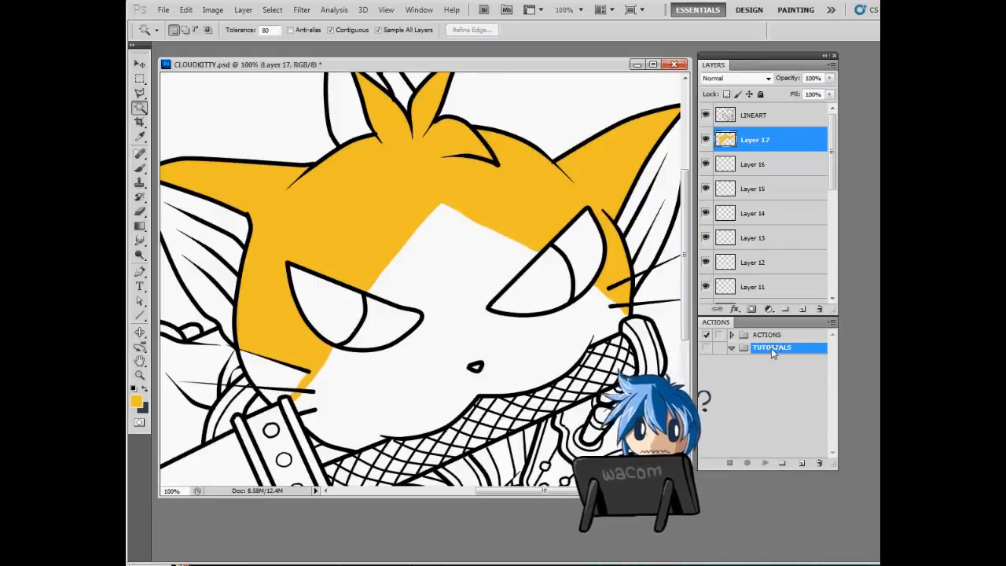
# - Create an action named Expand in the TUTORIALS set with function key F2 and start recording it
pyautogui.click(802, 464)
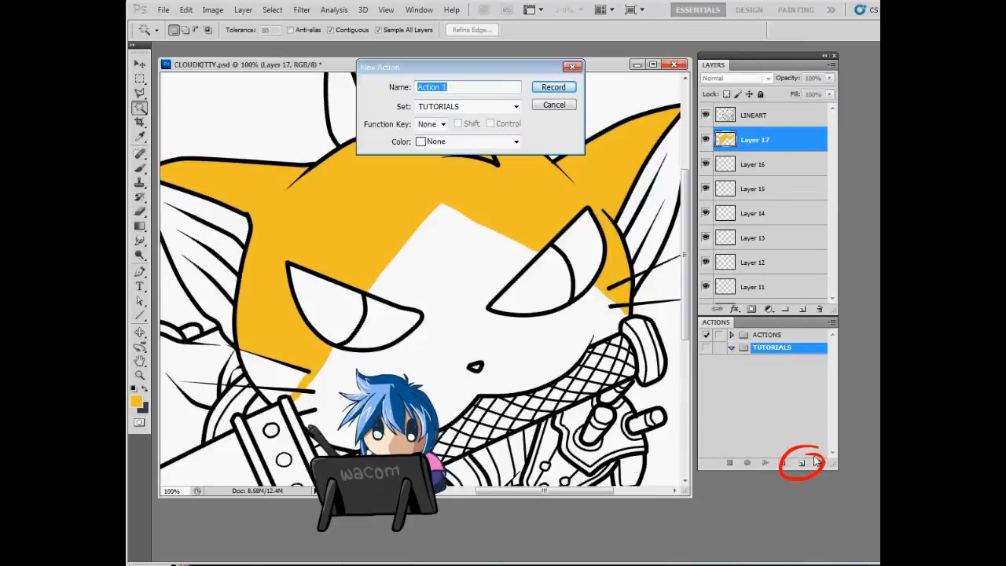
pyautogui.write('Expand')
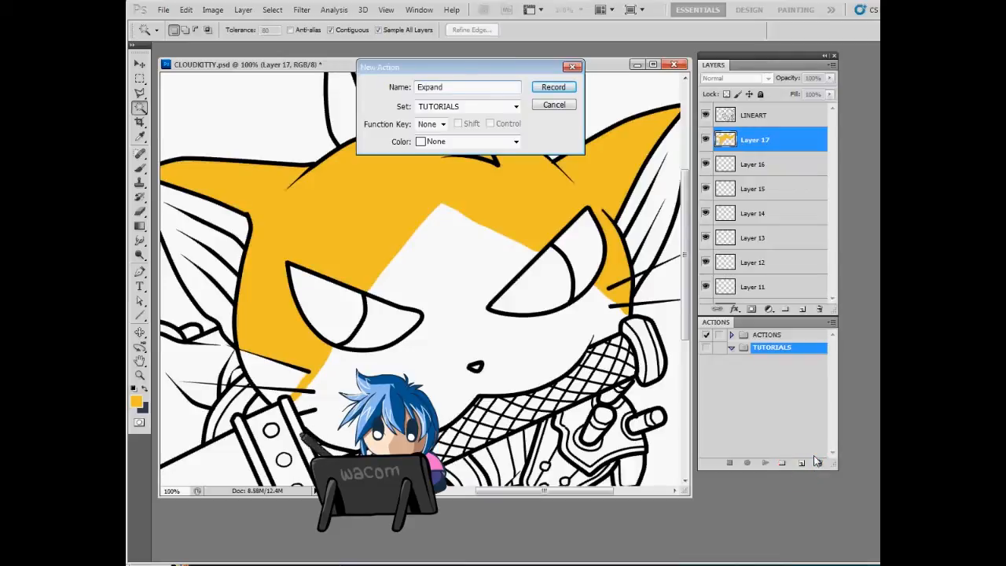
pyautogui.click(443, 124)
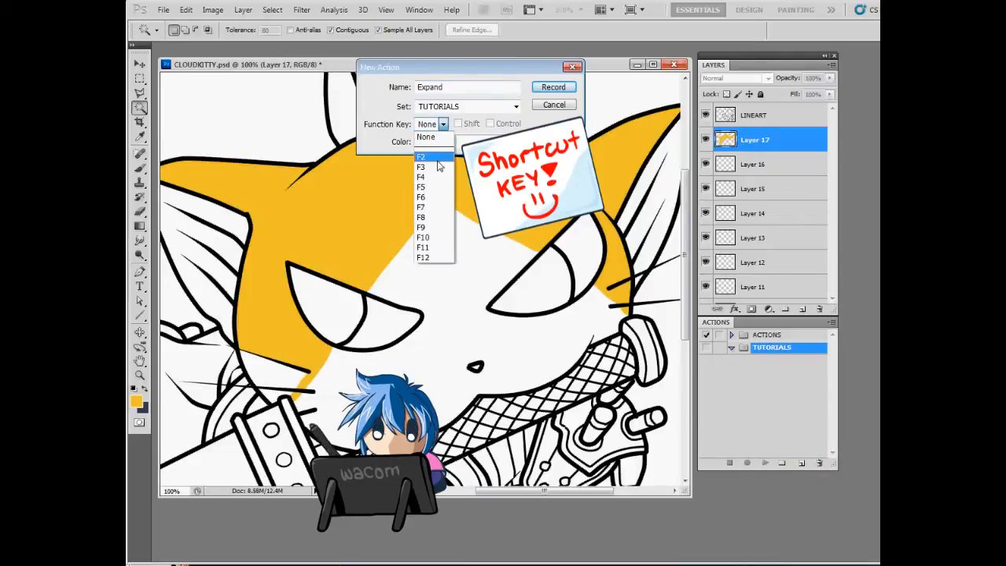
pyautogui.click(439, 159)
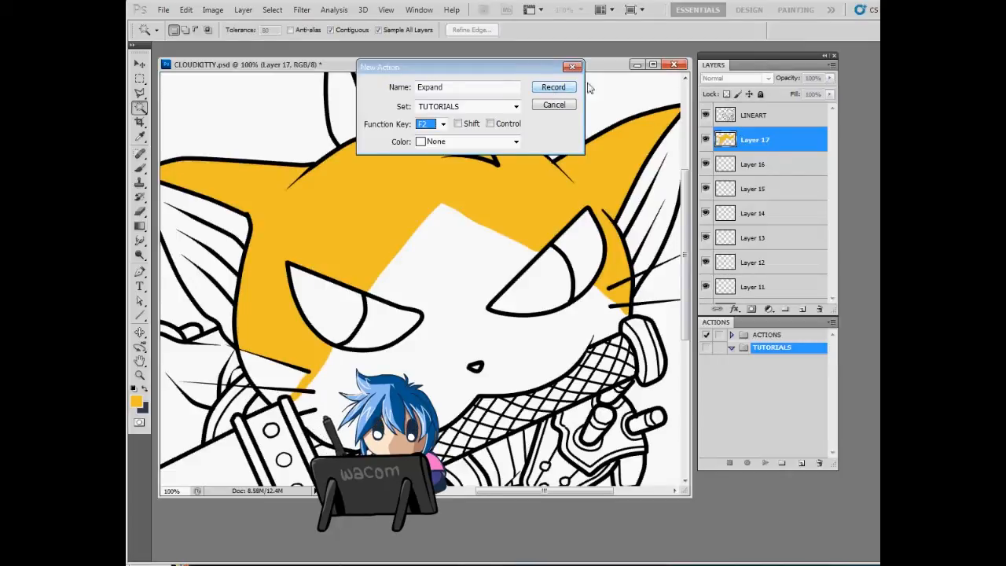
pyautogui.click(554, 88)
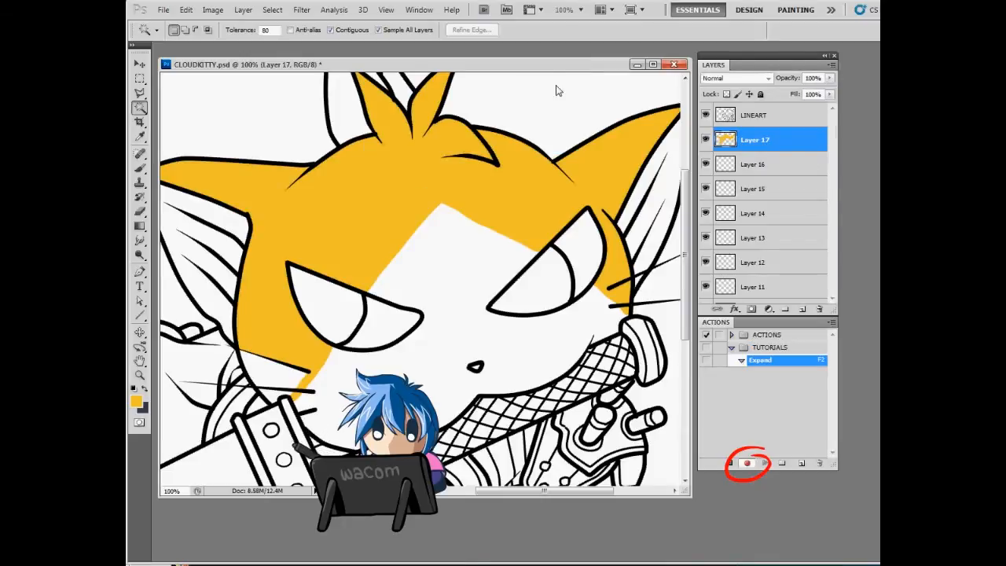
# - While recording, select the unfilled area between the whiskers on the cheek near the sword guard and expand it by 2 pixels
pyautogui.click(287, 379)
pyautogui.click(272, 9)
pyautogui.moveTo(349, 153)
pyautogui.click(225, 172)
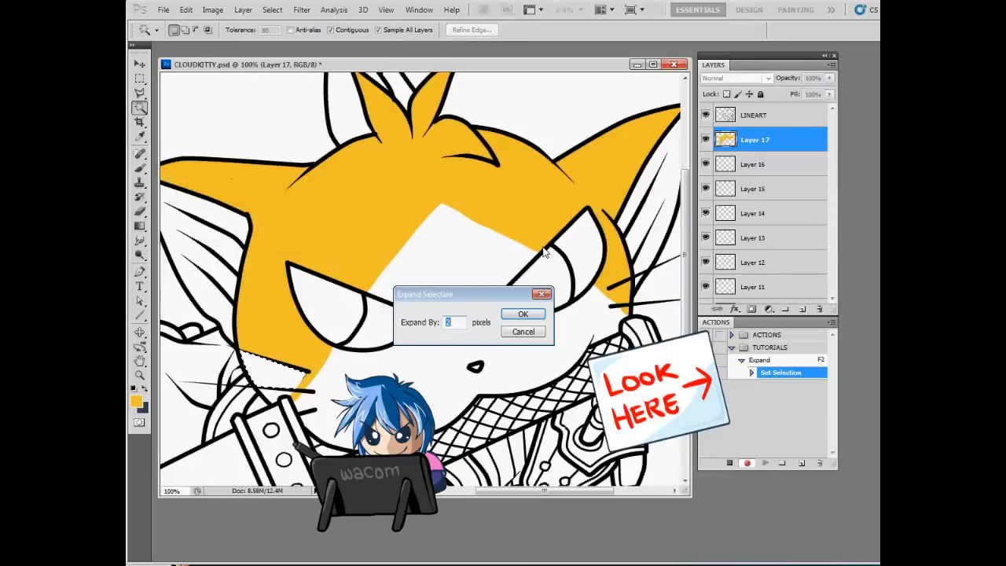
pyautogui.press('Return')
# - Record filling the expanded cheek selection with the foreground color as part of the Expand action
pyautogui.click(187, 10)
pyautogui.click(228, 188)
pyautogui.press('Return')
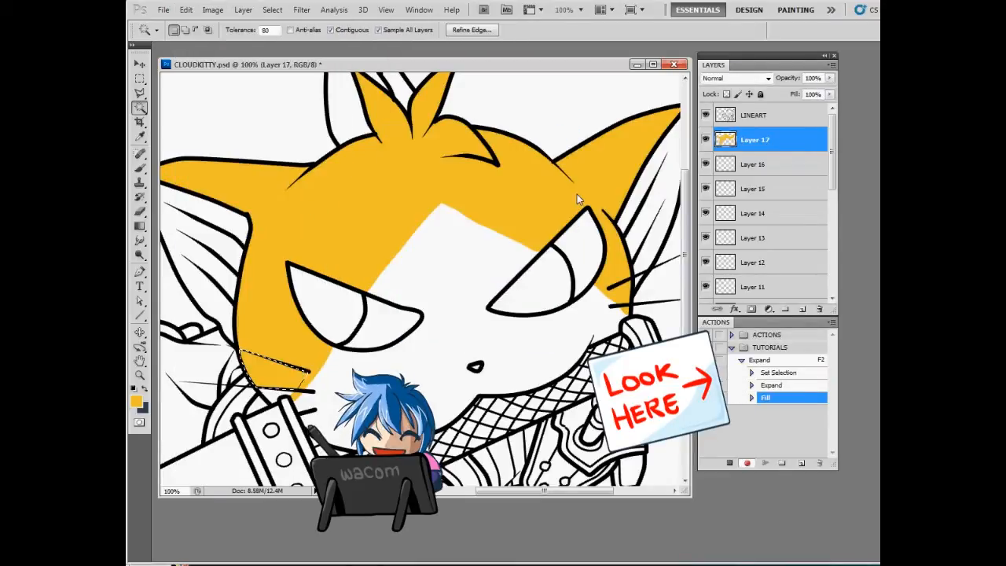
# - Stop recording the Expand action, deselect the cheek area, and delete the Set Selection step from the action
pyautogui.click(730, 463)
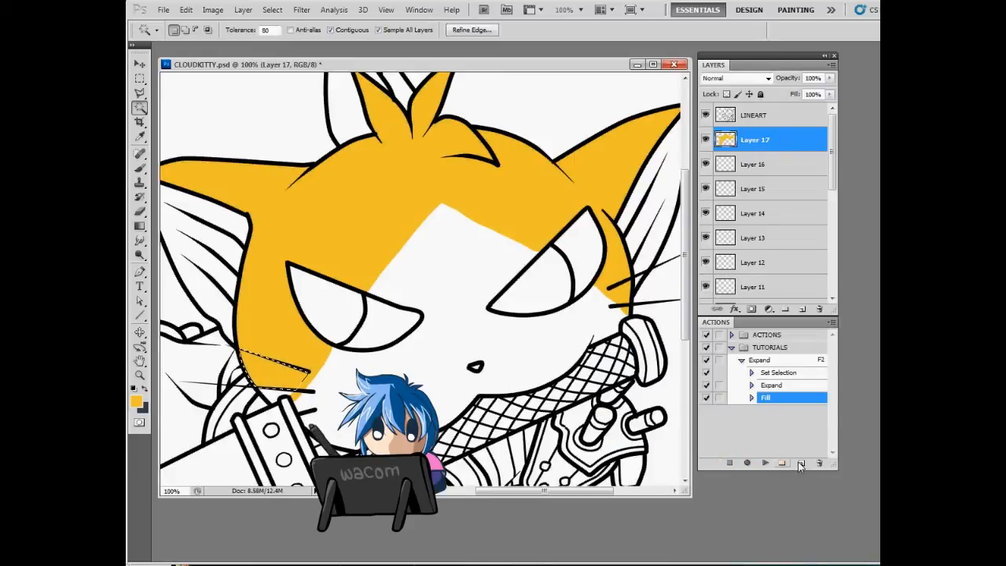
pyautogui.hotkey('ctrl', 'd')
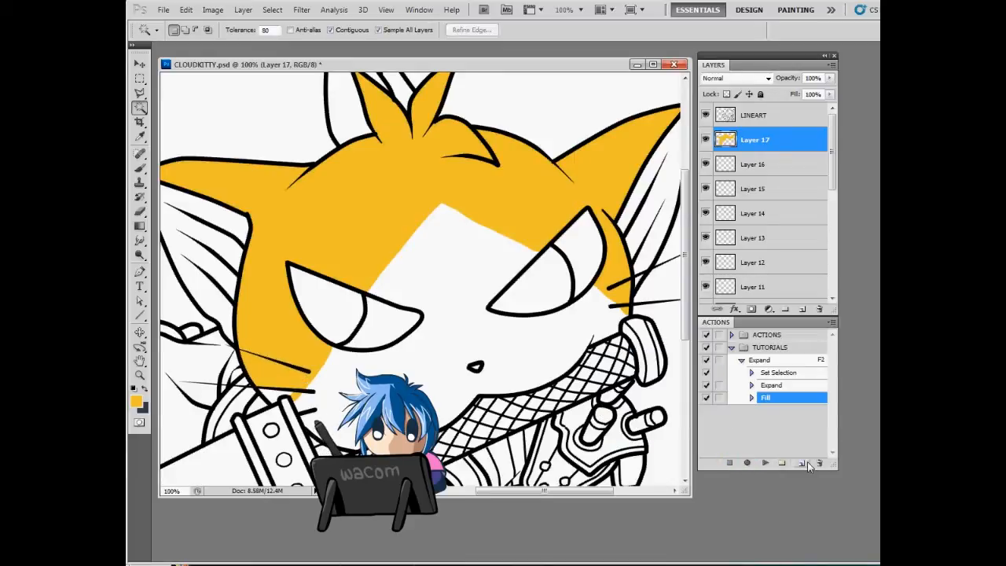
pyautogui.click(788, 374)
pyautogui.moveTo(782, 377); pyautogui.dragTo(821, 466)
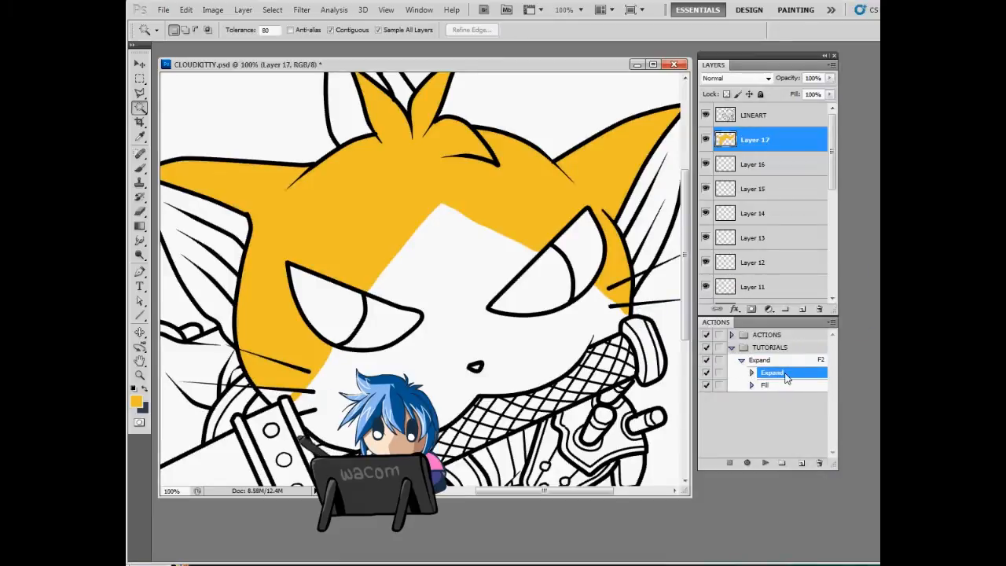
# - Fill the remaining unfilled cheek sliver below the lower whisker with orange by running the Expand action, and deselect
pyautogui.click(274, 399)
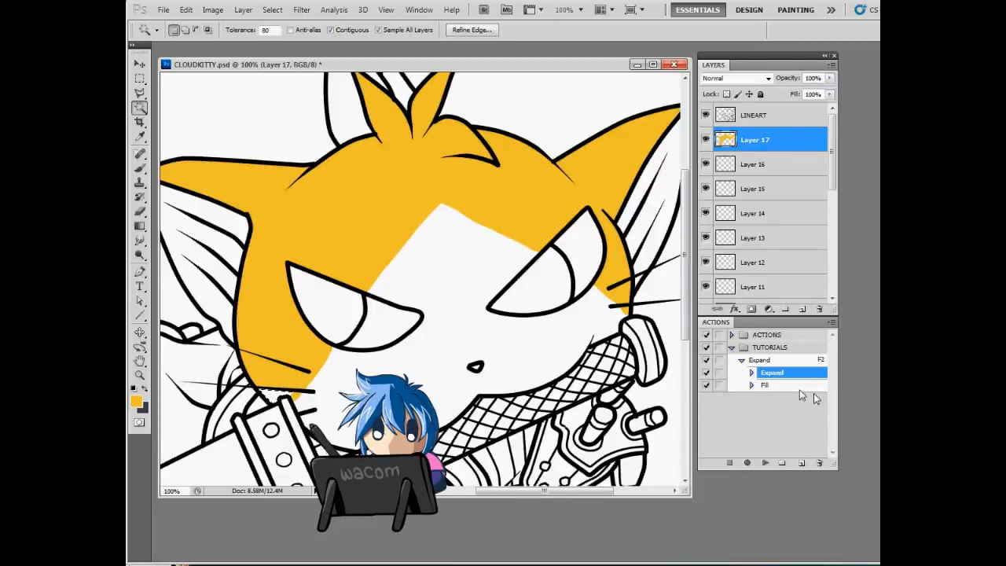
pyautogui.press('F2')
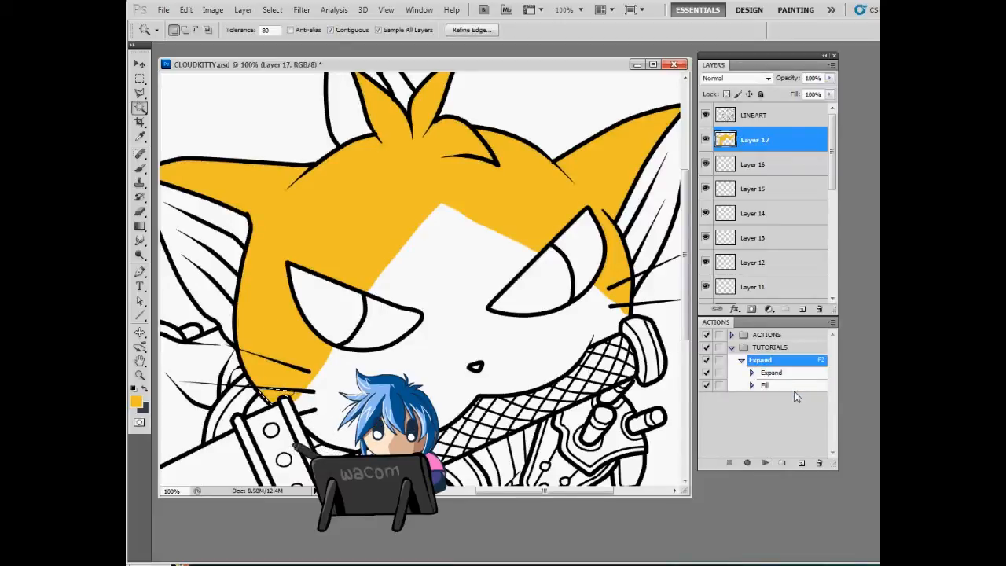
pyautogui.hotkey('ctrl', 'd')
pyautogui.moveTo(346, 230); pyautogui.dragTo(342, 338)
pyautogui.click(352, 168)
pyautogui.press('F2')
pyautogui.click(396, 193)
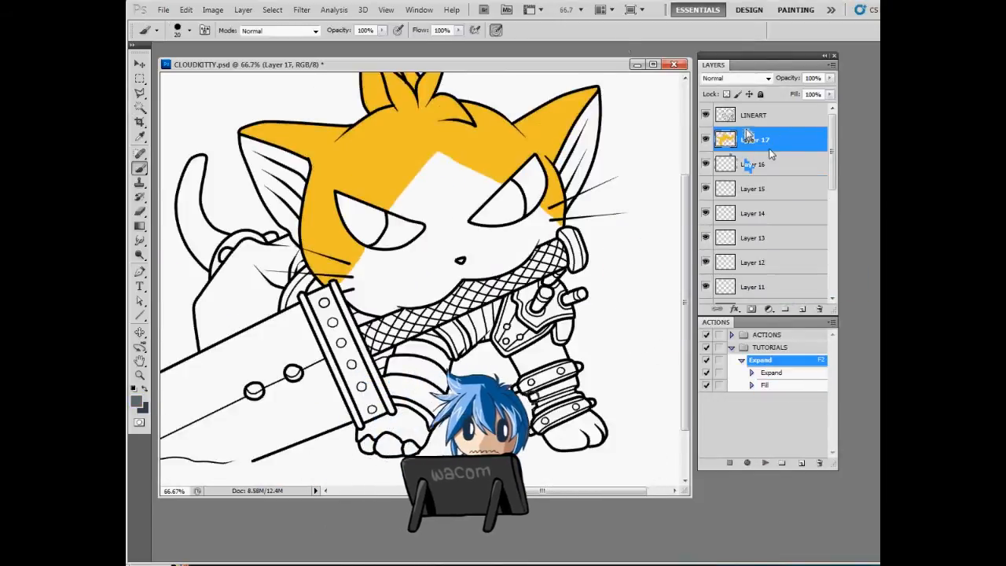
# - On Layer 16, fill the insides of both ears with pink using the Expand action, and deselect
pyautogui.click(747, 164)
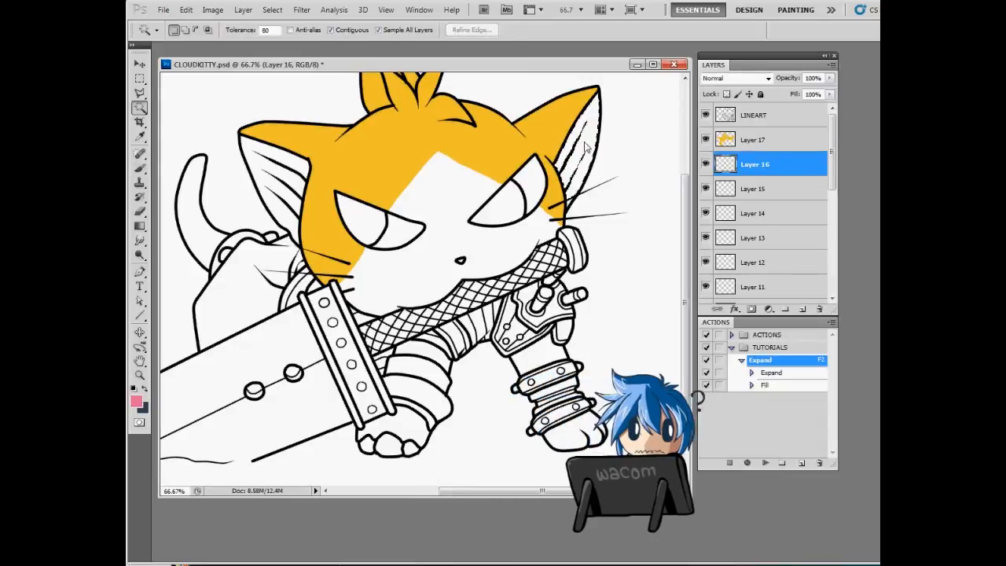
pyautogui.click(569, 197)
pyautogui.press('F2')
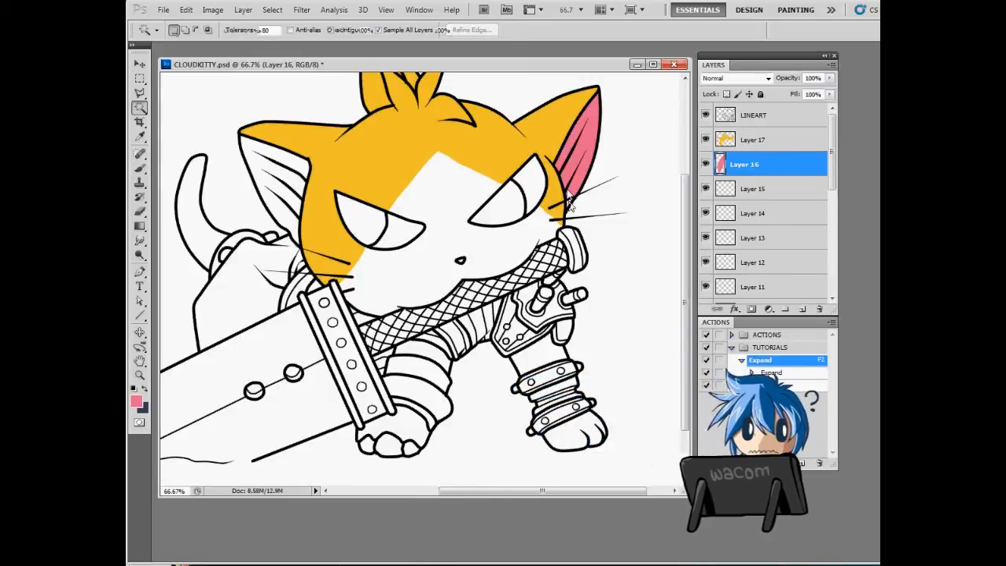
pyautogui.click(293, 186)
pyautogui.press('F2')
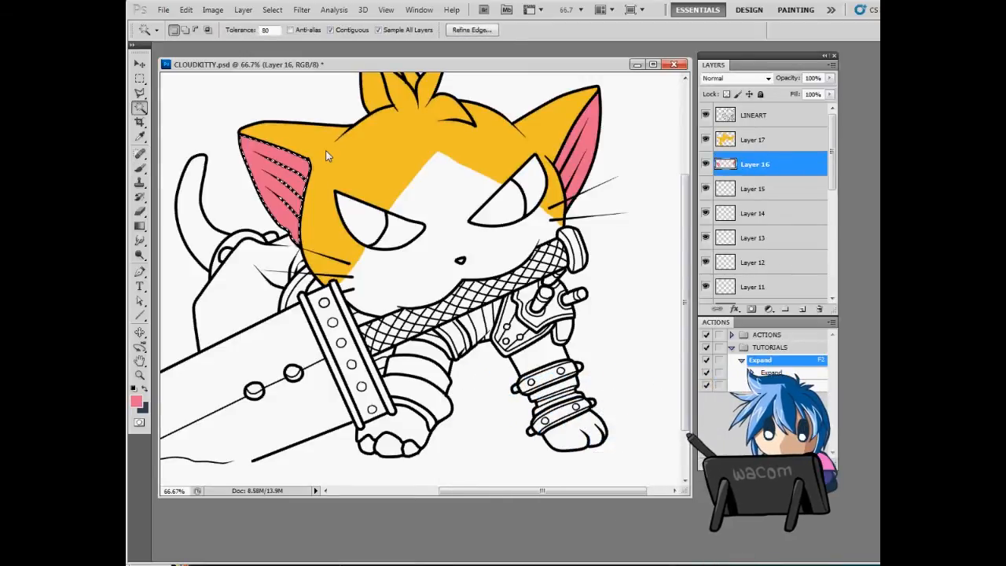
pyautogui.hotkey('ctrl', 'd')
# - On Layer 15, fill the irises of both eyes with light blue using the Expand action
pyautogui.press('b')
pyautogui.click(757, 188)
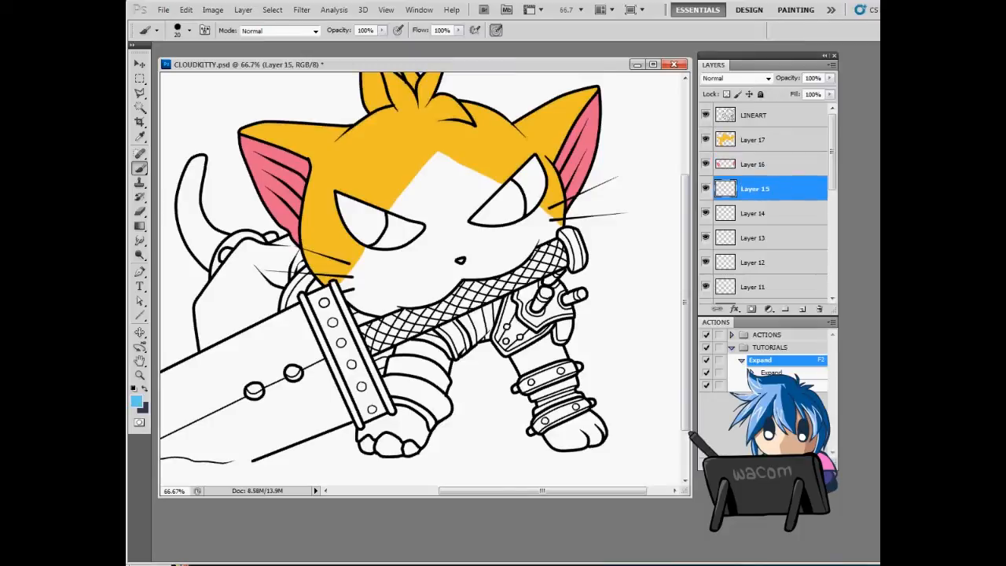
pyautogui.press('w')
pyautogui.click(369, 220)
pyautogui.press('F2')
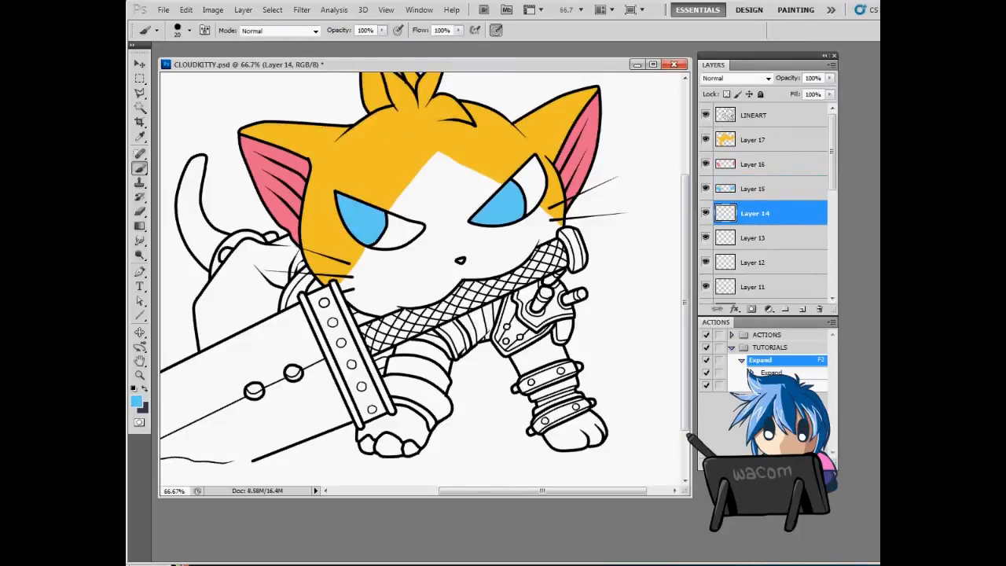
# - On Layer 14, brush dark blue into the small clothing gaps beside the sword guard
pyautogui.press('w')
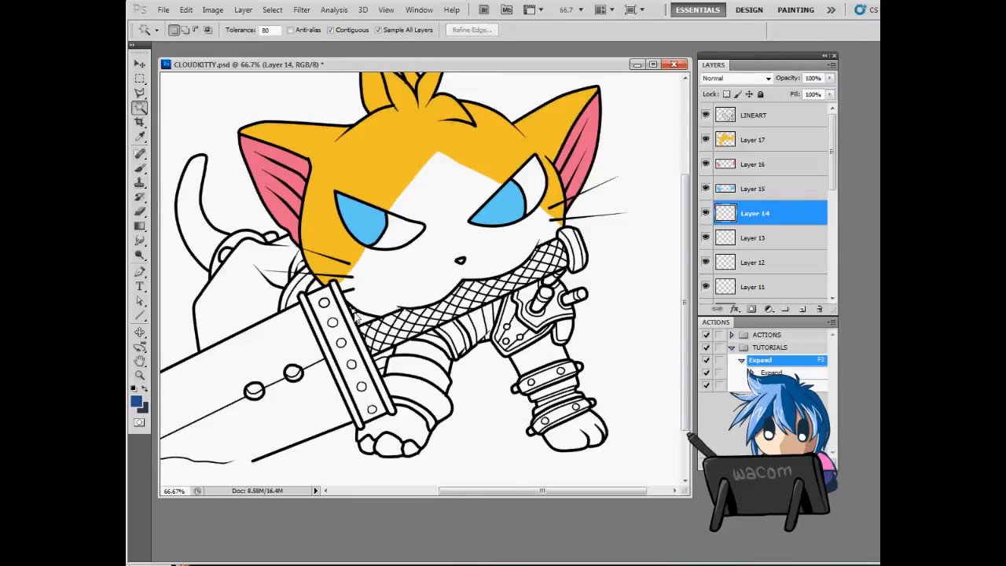
pyautogui.press('b')
pyautogui.moveTo(355, 315)
pyautogui.mouseDown()
pyautogui.moveTo(378, 366)
pyautogui.moveTo(391, 352)
pyautogui.mouseUp()
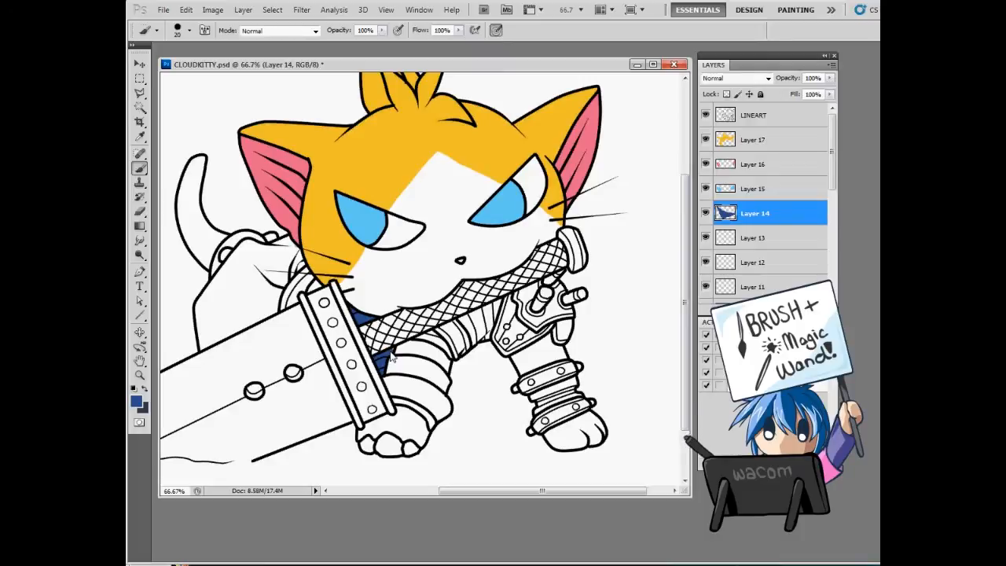
# - Fill the larger clothing folds below the sword handle with dark blue using Magic Wand selections, and deselect
pyautogui.press('w')
pyautogui.click(430, 340)
pyautogui.hotkey('alt', 'BackSpace')
pyautogui.keyDown('shift'); pyautogui.click(472, 328); pyautogui.keyUp('shift')
pyautogui.hotkey('alt', 'BackSpace')
pyautogui.keyDown('shift'); pyautogui.click(467, 330); pyautogui.keyUp('shift')
pyautogui.hotkey('alt', 'BackSpace')
pyautogui.keyDown('shift'); pyautogui.click(494, 319); pyautogui.keyUp('shift')
pyautogui.hotkey('alt', 'BackSpace')
pyautogui.hotkey('ctrl', 'd')
pyautogui.press('b')
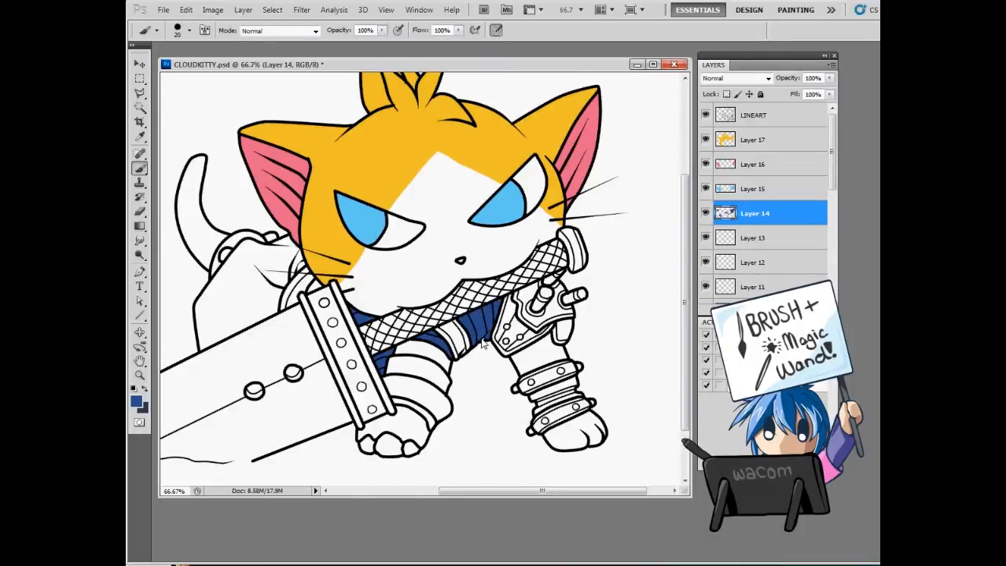
# - On Layer 13, color the upper metal band on the far front leg slate gray with Magic Wand and brush
pyautogui.hotkey('ctrl', '+')
pyautogui.moveTo(599, 308); pyautogui.dragTo(552, 234)
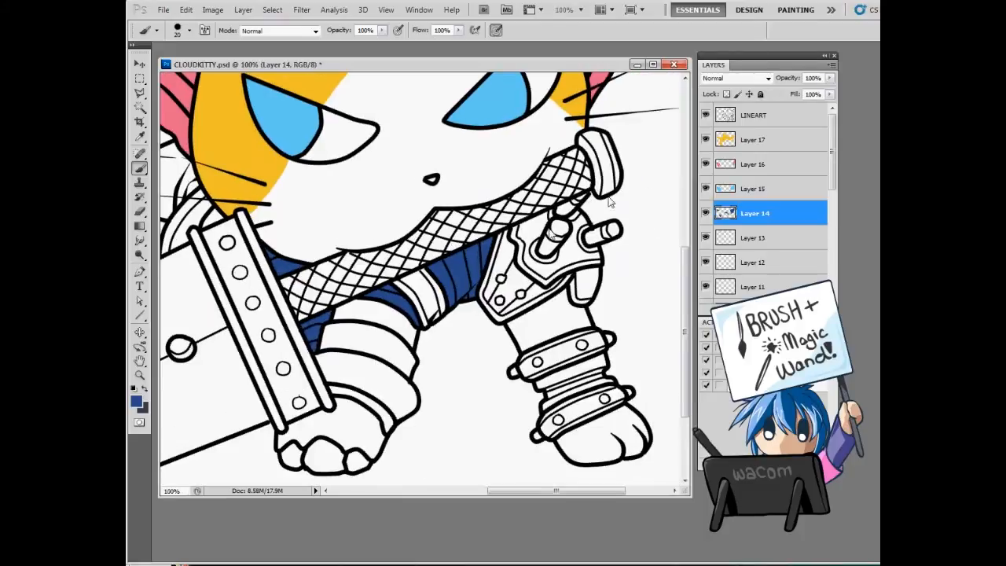
pyautogui.click(777, 239)
pyautogui.press('w')
pyautogui.click(560, 352)
pyautogui.press('b')
pyautogui.moveTo(532, 365); pyautogui.dragTo(598, 339)
# - Color the ribbed middle section, lower band and studs of the leg bracer slate gray
pyautogui.press('w')
pyautogui.click(573, 371)
pyautogui.hotkey('alt', 'BackSpace')
pyautogui.click(573, 392)
pyautogui.click(572, 385)
pyautogui.hotkey('alt', 'BackSpace')
pyautogui.click(580, 391)
pyautogui.hotkey('alt', 'BackSpace')
pyautogui.click(584, 403)
pyautogui.press('b')
pyautogui.moveTo(585, 411); pyautogui.dragTo(536, 436)
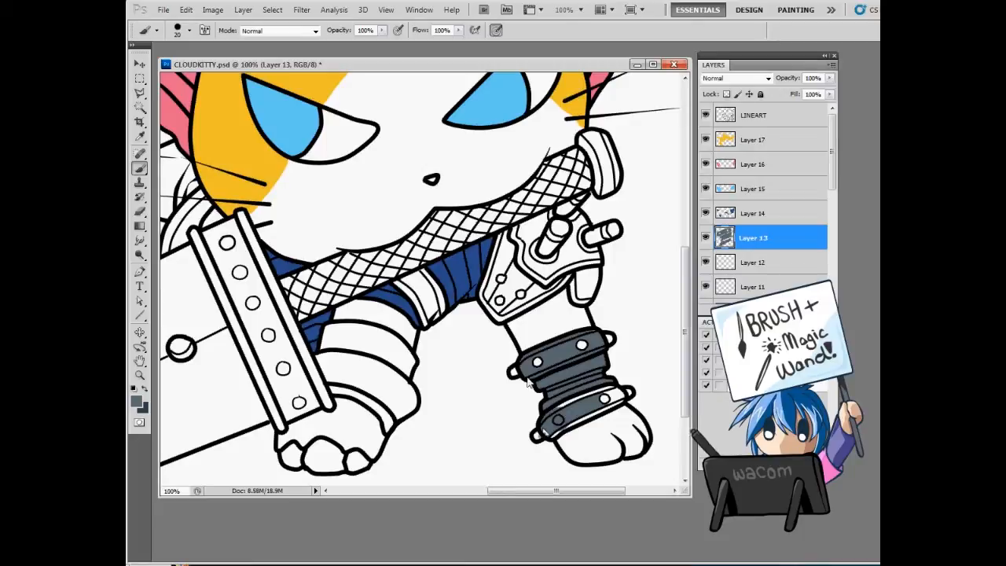
pyautogui.press('w')
pyautogui.hotkey('shift', 'w')
pyautogui.hotkey('shift', 'w')
pyautogui.press('b')
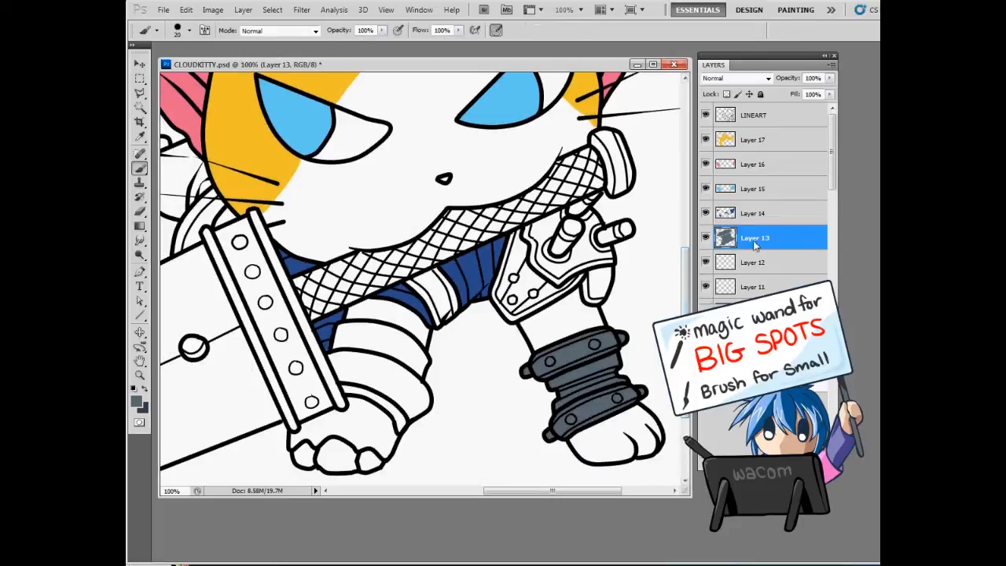
# - Color the shoulder armor plate, its bolts and the sword's pommel with the sampled slate gray
pyautogui.keyDown('alt'); pyautogui.click(579, 351); pyautogui.keyUp('alt')
pyautogui.press('w')
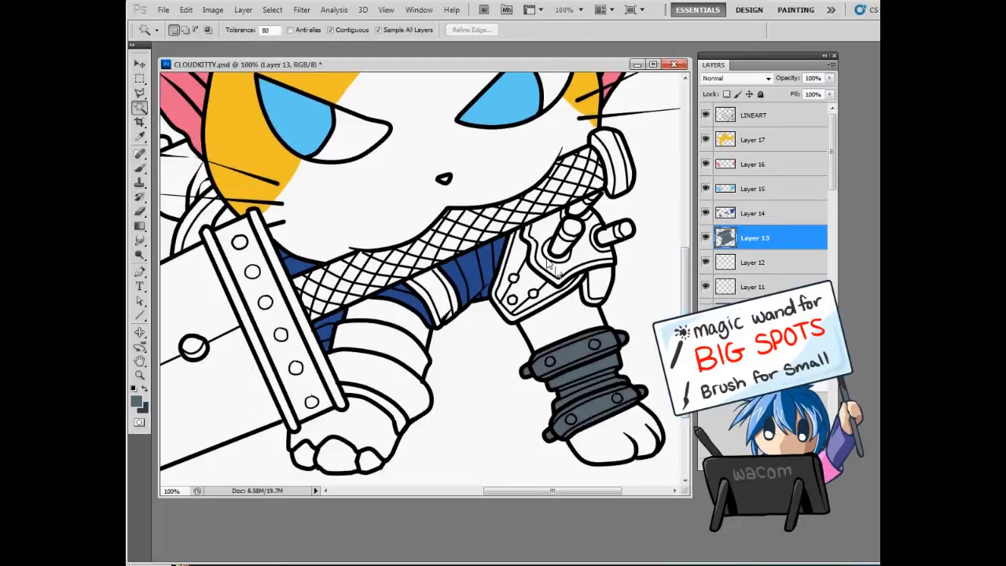
pyautogui.click(553, 258)
pyautogui.press('F2')
pyautogui.hotkey('ctrl', 'd')
pyautogui.press('b')
pyautogui.moveTo(574, 212)
pyautogui.mouseDown()
pyautogui.moveTo(585, 201)
pyautogui.moveTo(566, 239)
pyautogui.moveTo(631, 230)
pyautogui.mouseUp()
pyautogui.press('F2')
# - Fill the narrow strap above the near front paw with slate gray using the Expand action, and deselect
pyautogui.press('w')
pyautogui.click(364, 415)
pyautogui.press('F2')
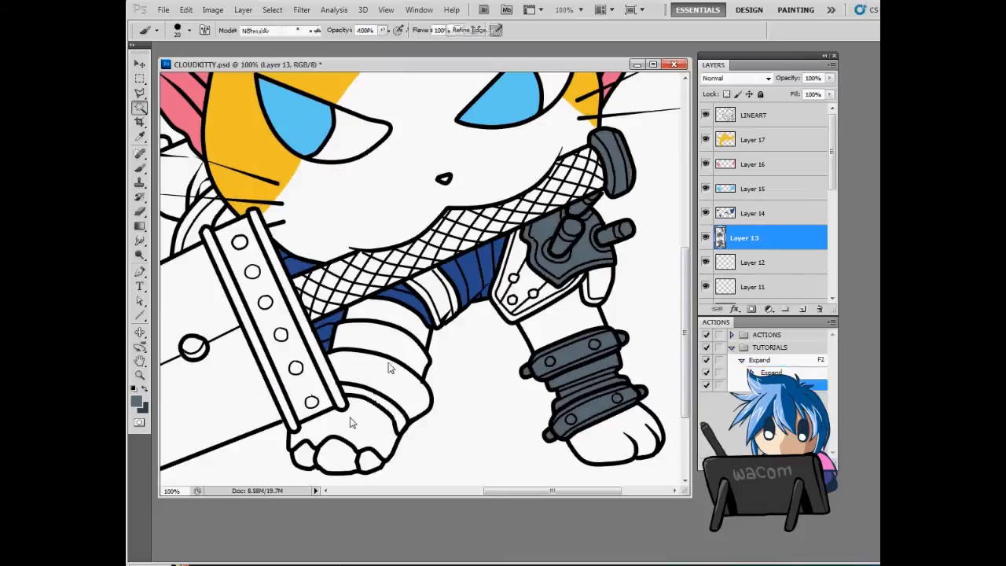
pyautogui.hotkey('ctrl', 'd')
# - Fill the ring at the tail base and the sword guard's center plate with slate gray using the Expand action
pyautogui.moveTo(298, 247); pyautogui.dragTo(473, 280)
pyautogui.click(298, 163)
pyautogui.press('F2')
pyautogui.click(438, 265)
pyautogui.press('F2')
# - Try to fill the lower half of the sword blade with slate gray using the Expand action
pyautogui.moveTo(535, 269); pyautogui.dragTo(530, 218)
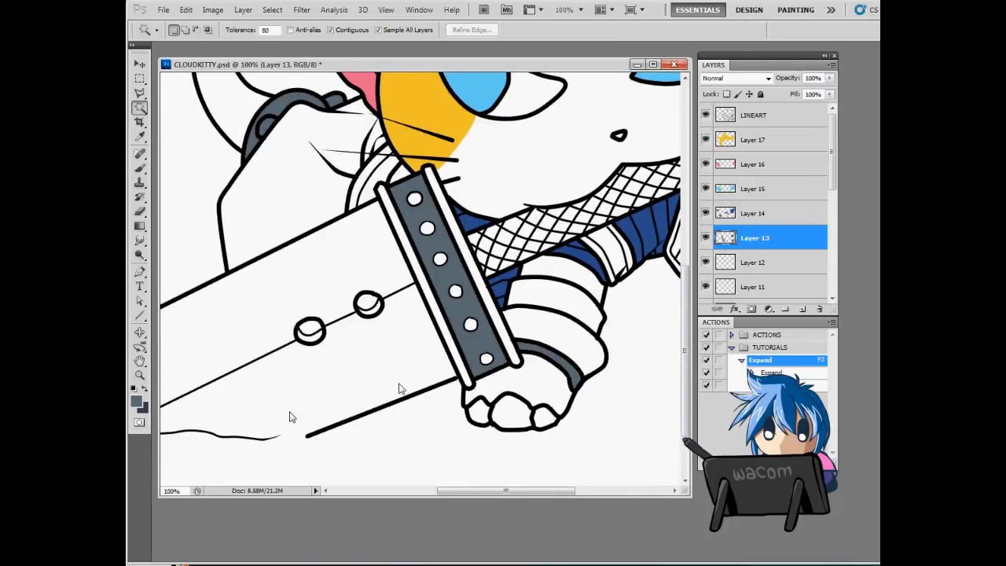
pyautogui.moveTo(290, 415); pyautogui.dragTo(384, 379)
pyautogui.click(497, 316)
pyautogui.press('F2')
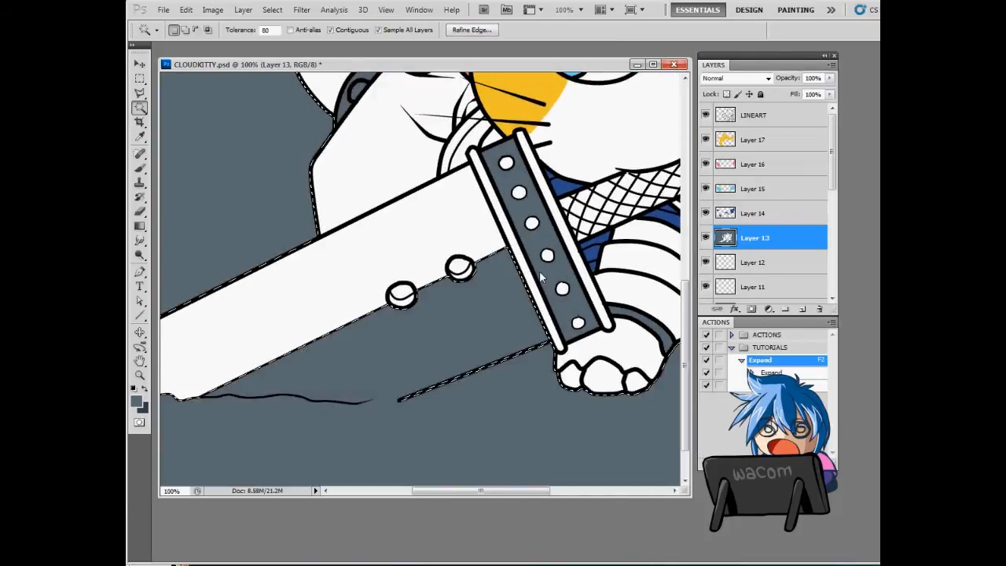
pyautogui.hotkey('ctrl', 'z')
pyautogui.hotkey('ctrl', 'd')
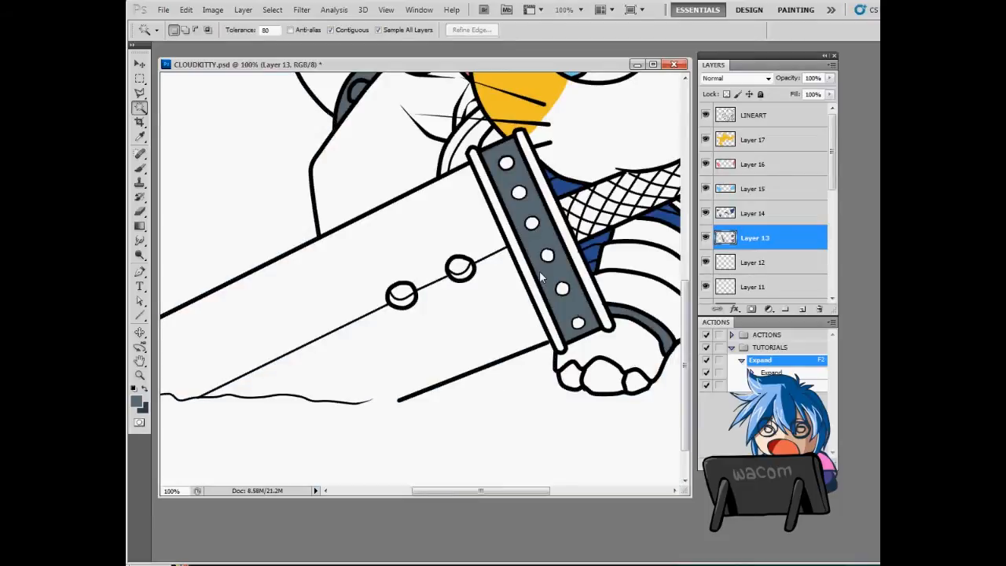
# - Brush over the gap in the blade's lower outline to close it, and fill the sword blade with slate gray
pyautogui.press('b')
pyautogui.moveTo(357, 401); pyautogui.dragTo(399, 399)
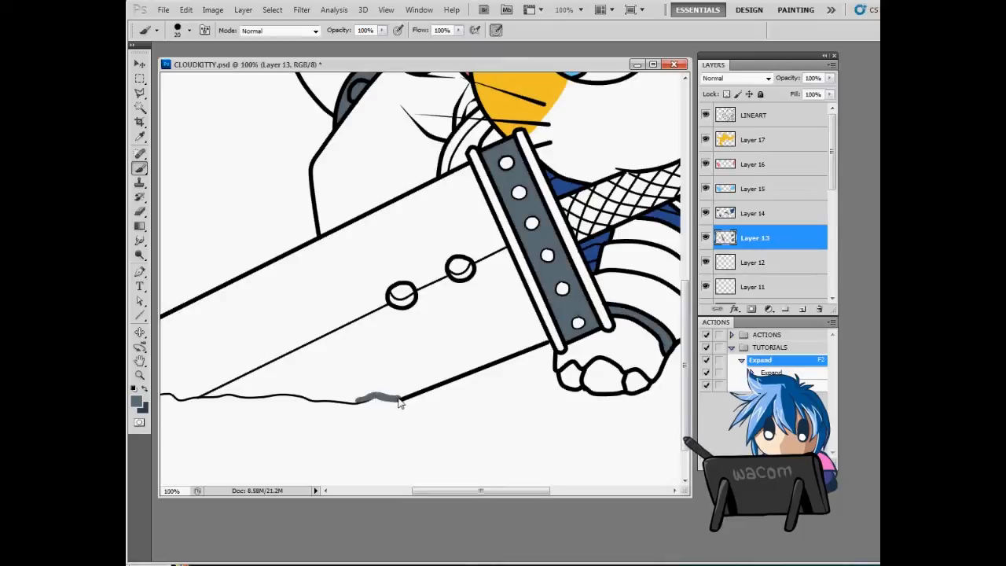
pyautogui.press('w')
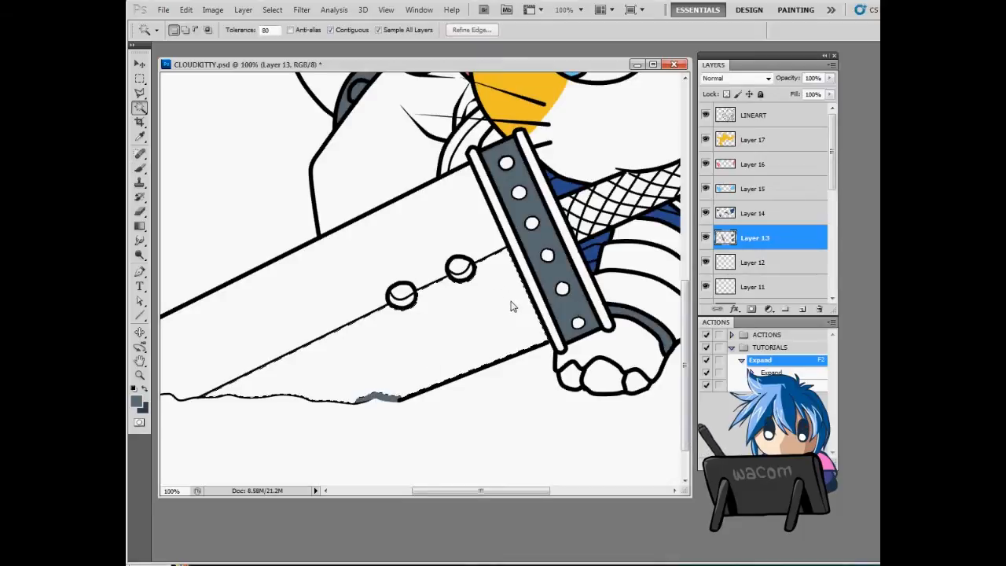
pyautogui.click(498, 314)
pyautogui.press('F2')
pyautogui.press('F2')
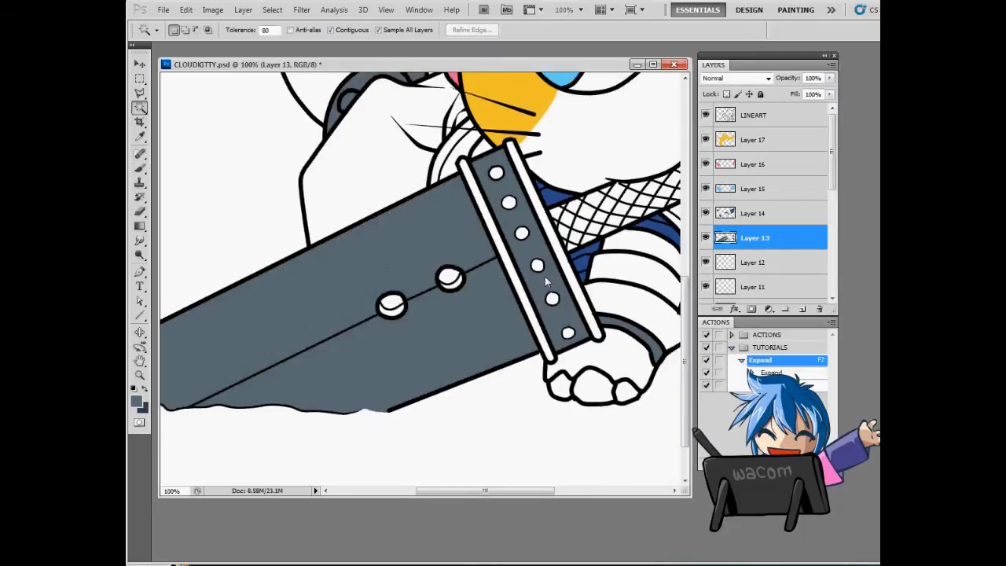
# - On Layer 12, fill the sword guard's edge rails and the blade holes' inner rims with slate gray, and deselect
pyautogui.moveTo(545, 276); pyautogui.dragTo(527, 315)
pyautogui.click(761, 262)
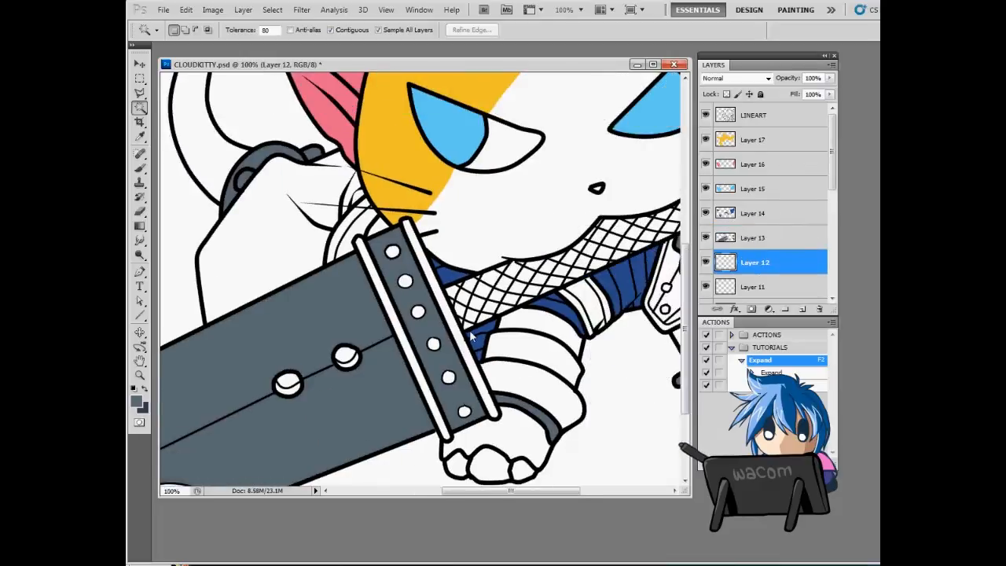
pyautogui.press('b')
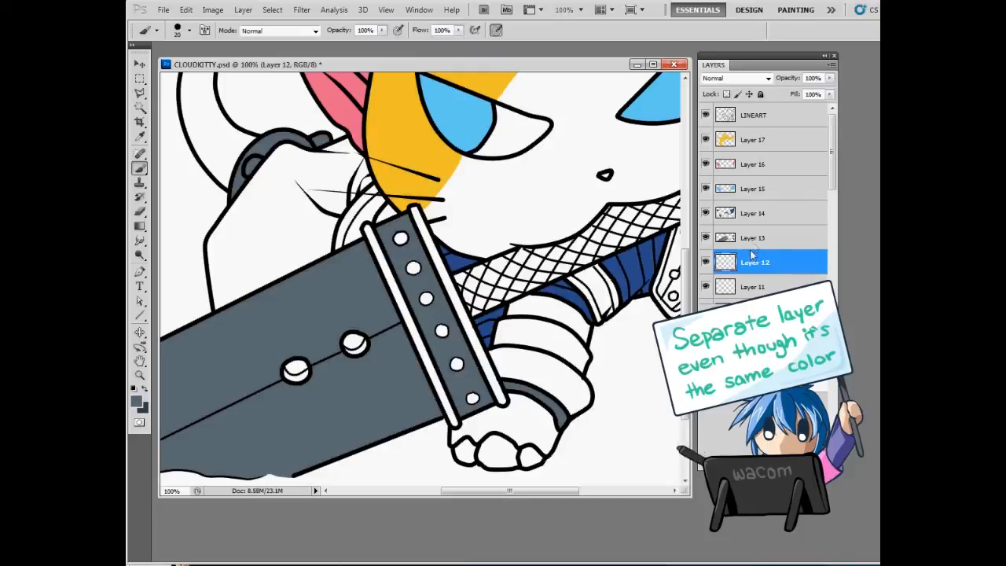
pyautogui.press('w')
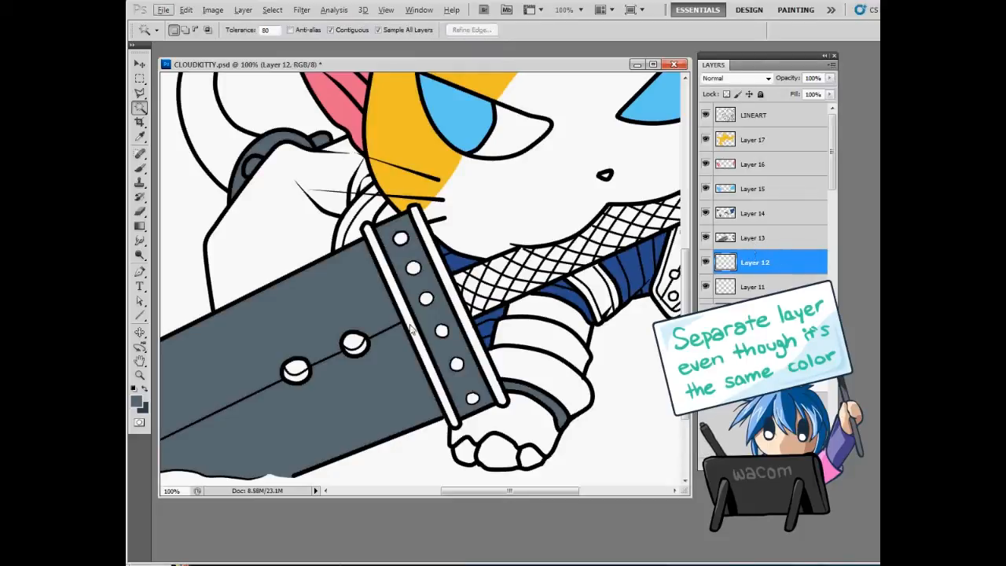
pyautogui.click(407, 321)
pyautogui.keyDown('shift'); pyautogui.click(344, 353); pyautogui.keyUp('shift')
pyautogui.keyDown('shift'); pyautogui.click(300, 378); pyautogui.keyUp('shift')
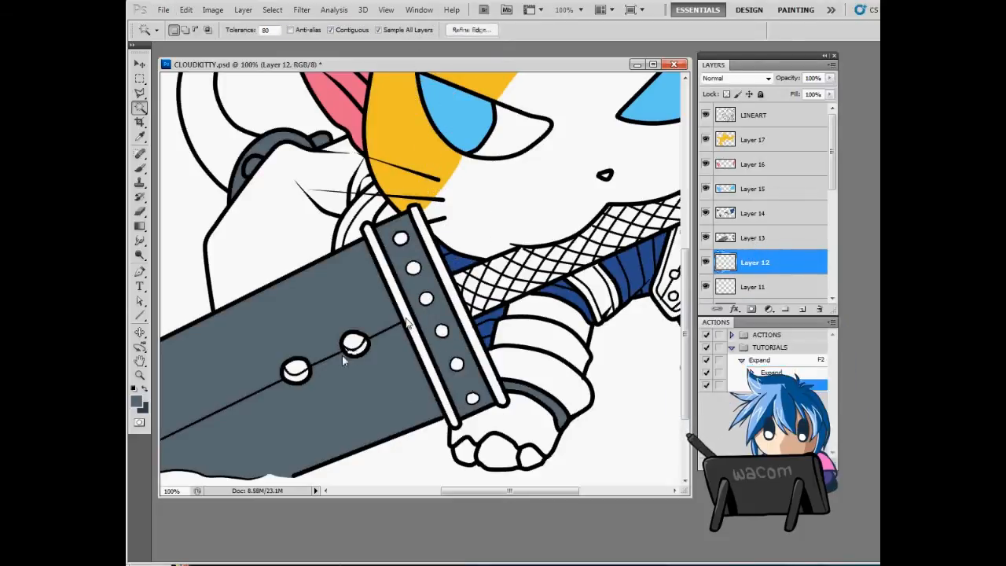
pyautogui.press('F2')
pyautogui.hotkey('ctrl', 'd')
# - Brush slate gray over the round studs along the sword guard
pyautogui.press('b')
pyautogui.moveTo(400, 240); pyautogui.dragTo(474, 398)
pyautogui.press('w')
# - On Layer 11, fill the leather pad and its lower edge beneath the shoulder armor with brown
pyautogui.moveTo(511, 338)
pyautogui.mouseDown()
pyautogui.moveTo(388, 363)
pyautogui.moveTo(340, 332)
pyautogui.mouseUp()
pyautogui.click(752, 287)
pyautogui.press('b')
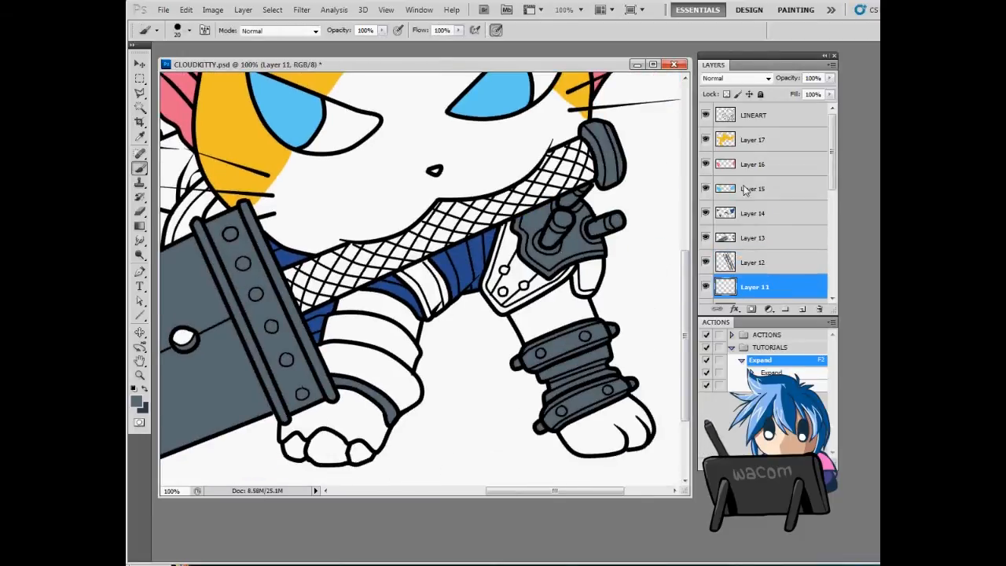
pyautogui.press('w')
pyautogui.click(499, 249)
pyautogui.press('F2')
pyautogui.click(531, 287)
pyautogui.press('F2')
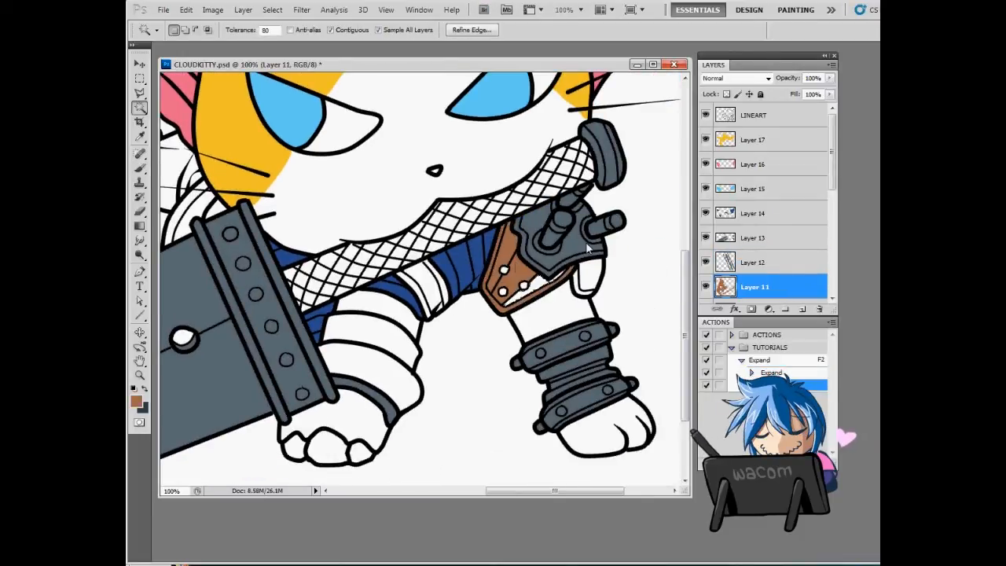
pyautogui.press('b')
# - Fill the chest strap, the near foreleg's lower band and the paw glove with brown using the Expand action, and deselect
pyautogui.press('w')
pyautogui.click(431, 301)
pyautogui.press('F2')
pyautogui.click(370, 367)
pyautogui.press('F2')
pyautogui.click(362, 426)
pyautogui.press('F2')
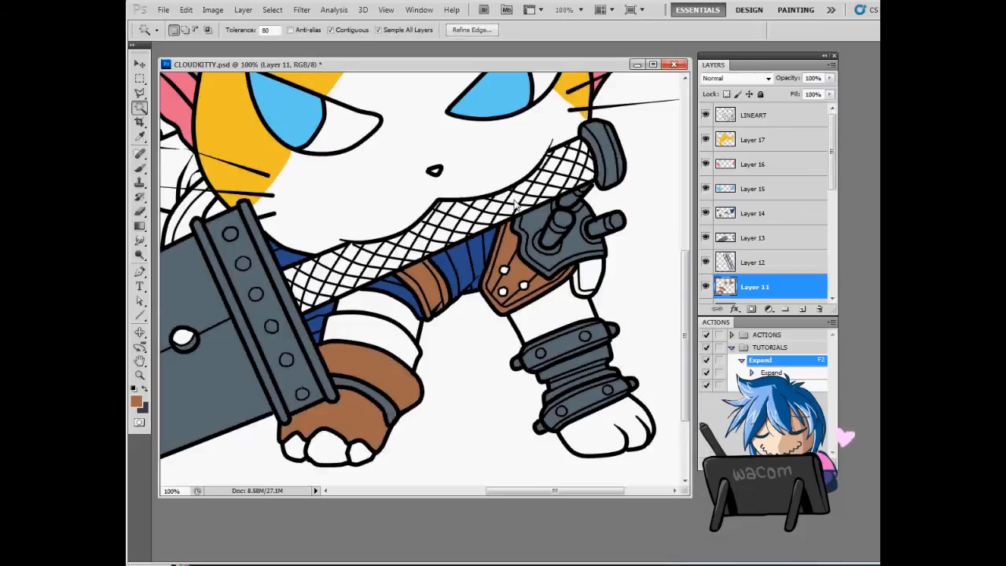
pyautogui.hotkey('ctrl', 'd')
# - Fill the leather area behind the sword guard with brown using the Expand action
pyautogui.moveTo(271, 118); pyautogui.dragTo(527, 326)
pyautogui.moveTo(444, 416); pyautogui.dragTo(410, 251)
pyautogui.click(410, 251)
pyautogui.press('F2')
# - On Layer 10, fill the near foreleg's upper band and the piece hanging below the shoulder armor with near-black
pyautogui.press('b')
pyautogui.moveTo(594, 217)
pyautogui.mouseDown()
pyautogui.moveTo(465, 153)
pyautogui.moveTo(459, 125)
pyautogui.moveTo(398, 178)
pyautogui.mouseUp()
pyautogui.moveTo(831, 153); pyautogui.dragTo(831, 186)
pyautogui.click(774, 225)
pyautogui.keyDown('alt'); pyautogui.click(387, 303); pyautogui.keyUp('alt')
pyautogui.press('w')
pyautogui.click(372, 333)
pyautogui.press('F2')
pyautogui.moveTo(653, 241); pyautogui.dragTo(659, 302)
pyautogui.click(621, 340)
pyautogui.press('F2')
# - On Layer 9, outline the sword's wrapped handle with the lasso, fill it with dark red, and deselect
pyautogui.press('l')
pyautogui.click(775, 249)
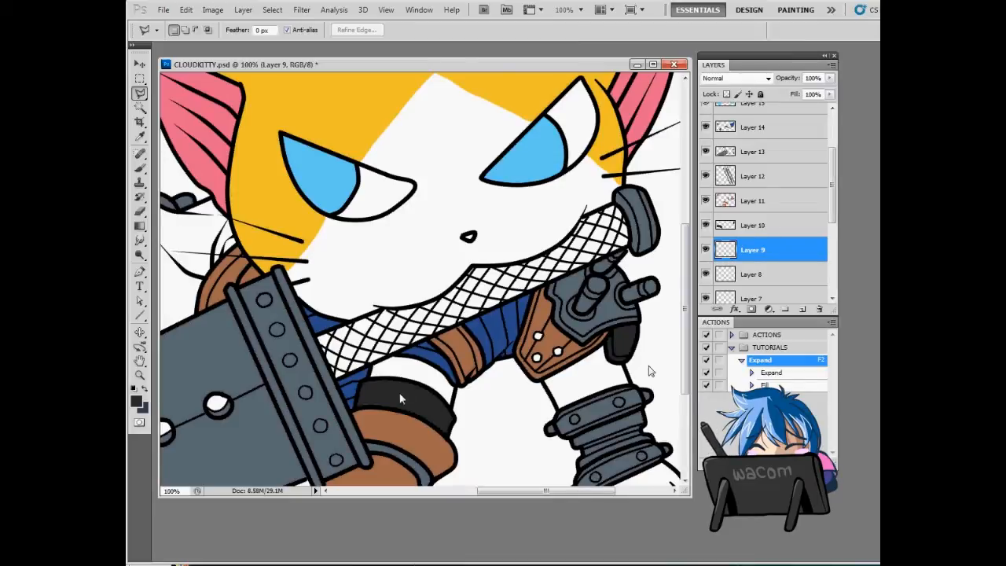
pyautogui.moveTo(316, 342)
pyautogui.mouseDown()
pyautogui.moveTo(334, 376)
pyautogui.moveTo(626, 252)
pyautogui.moveTo(605, 206)
pyautogui.moveTo(410, 313)
pyautogui.mouseUp()
pyautogui.click(377, 313)
pyautogui.press('b')
pyautogui.click(136, 401)
pyautogui.hotkey('alt', 'BackSpace')
pyautogui.hotkey('ctrl', 'd')
pyautogui.press('e')
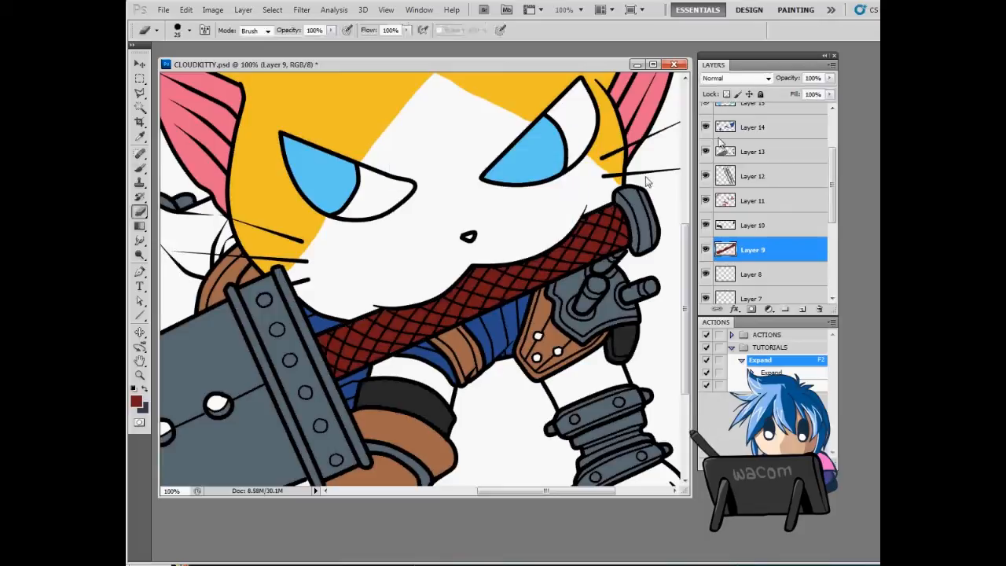
# - Auto-select Layer 14 from the blue clothing, fill the cloth over the hindquarters with the same blue using the Expand action, and deselect
pyautogui.click(774, 275)
pyautogui.hotkey('ctrl', '-')
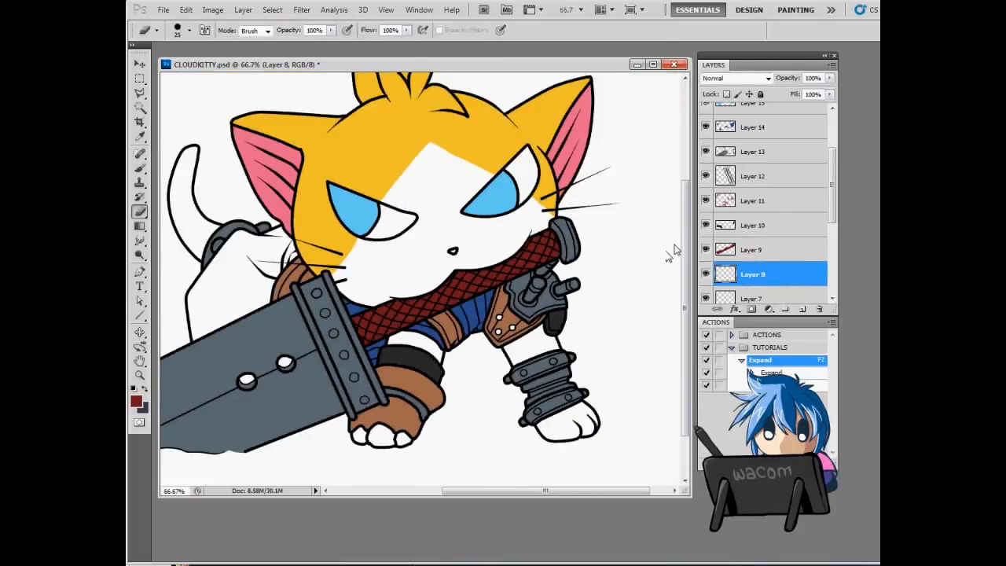
pyautogui.hotkey('ctrl', '+')
pyautogui.moveTo(429, 297); pyautogui.dragTo(534, 275)
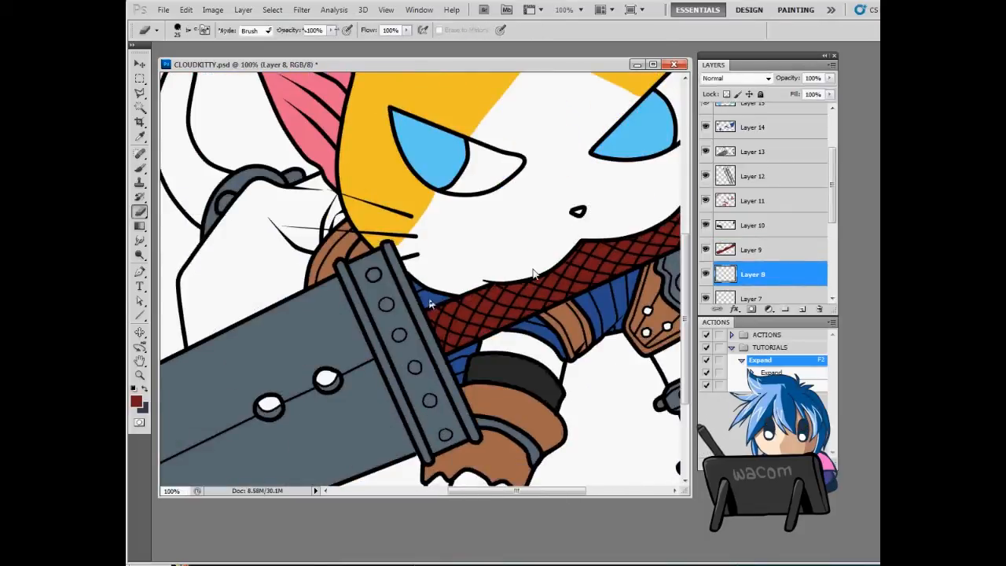
pyautogui.press('v')
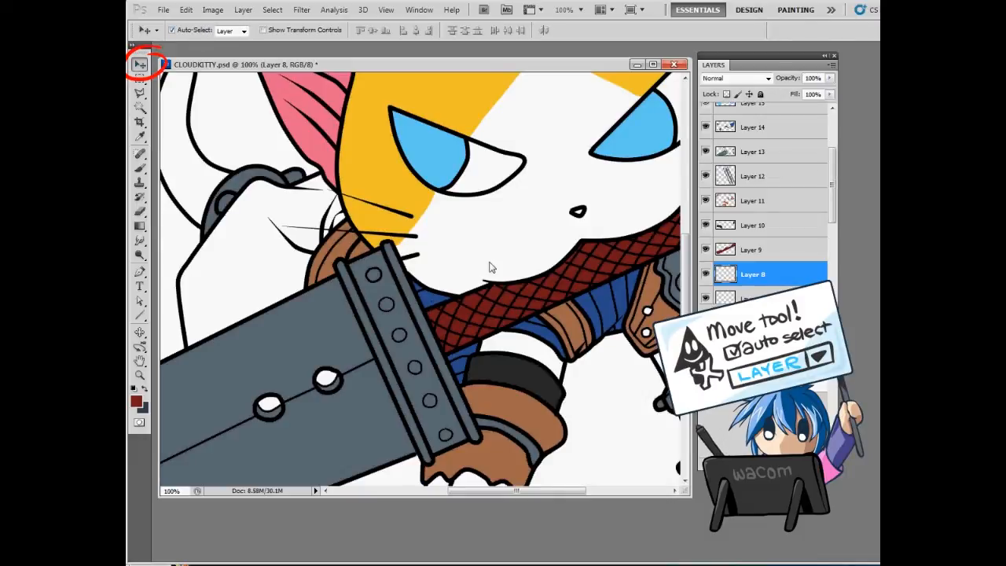
pyautogui.click(431, 302)
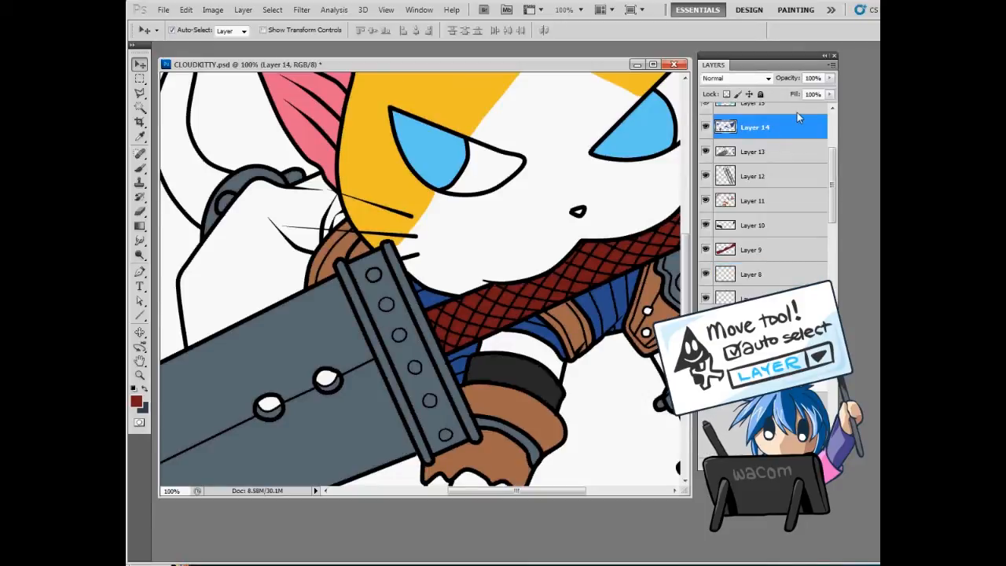
pyautogui.press('b')
pyautogui.keyDown('alt'); pyautogui.click(431, 297); pyautogui.keyUp('alt')
pyautogui.press('w')
pyautogui.click(292, 251)
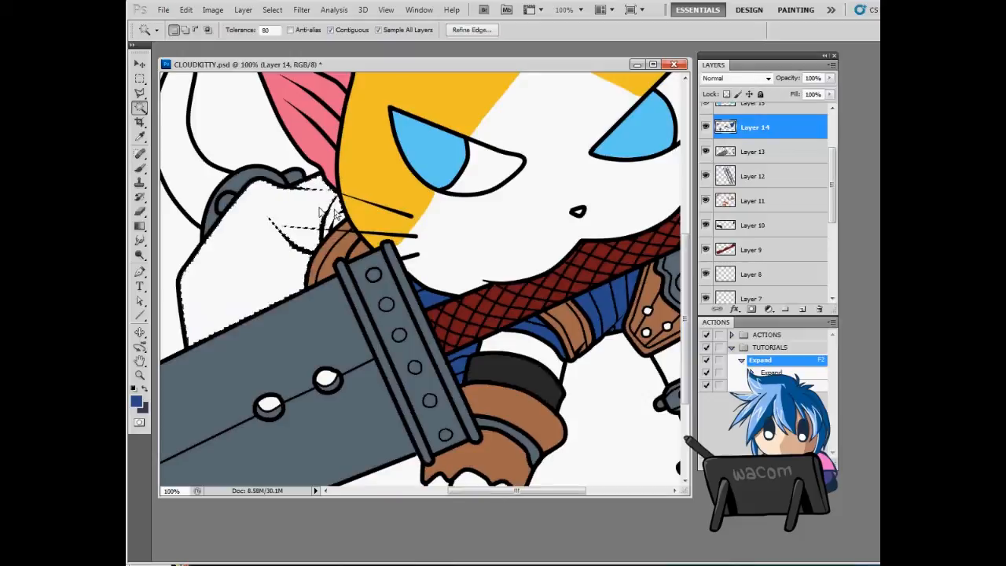
pyautogui.press('F2')
pyautogui.hotkey('ctrl', 'd')
pyautogui.press('b')
pyautogui.click(321, 234)
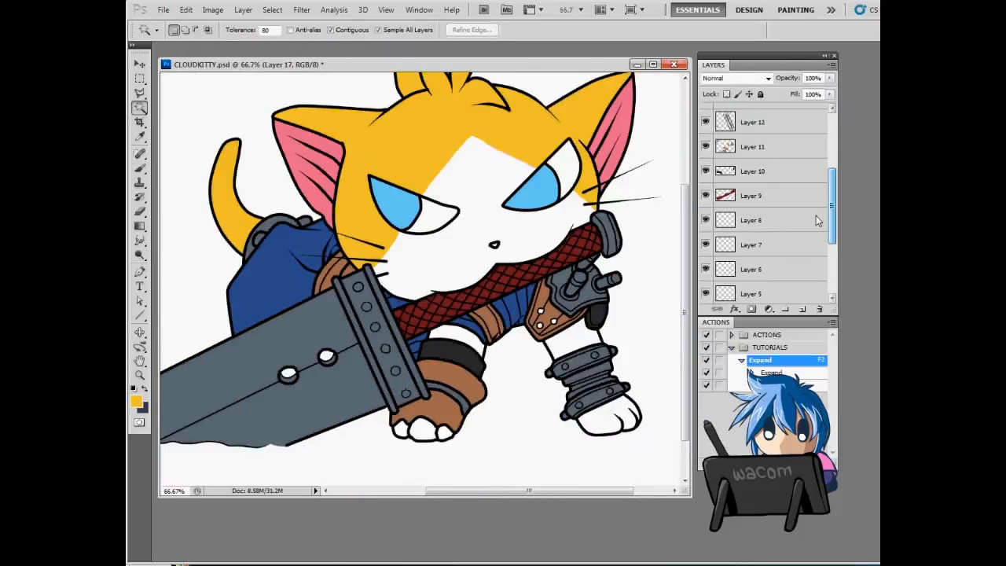
# - On Layer 8, select the white area of the face, fill it with green, and deselect
pyautogui.click(772, 222)
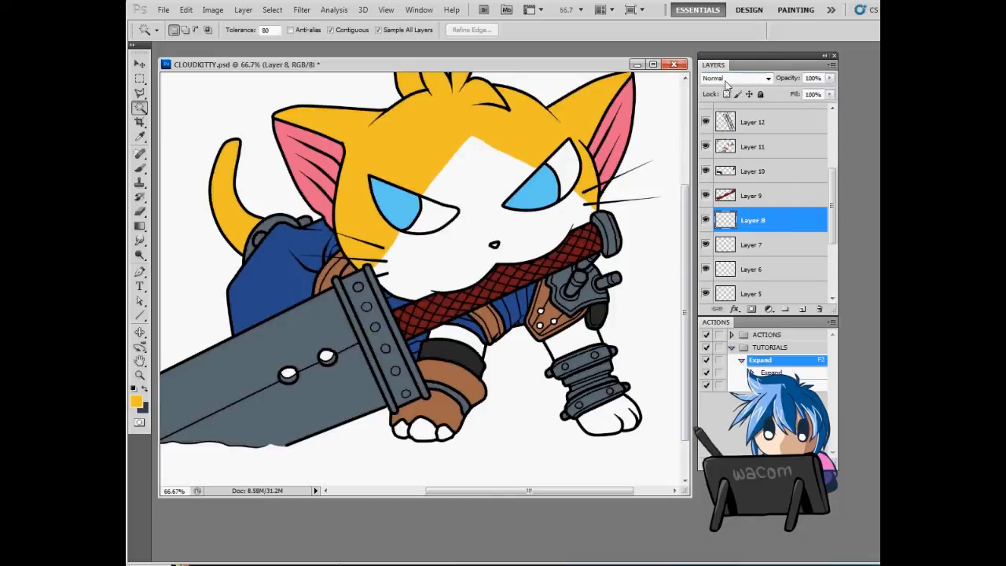
pyautogui.press('b')
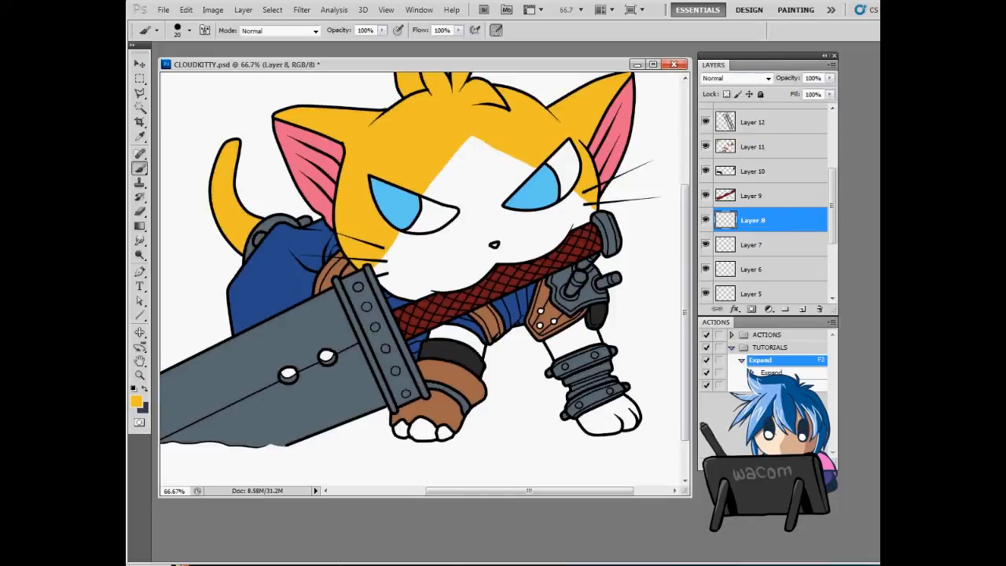
pyautogui.press('w')
pyautogui.click(480, 193)
pyautogui.hotkey('alt', 'BackSpace')
pyautogui.hotkey('ctrl', 'z')
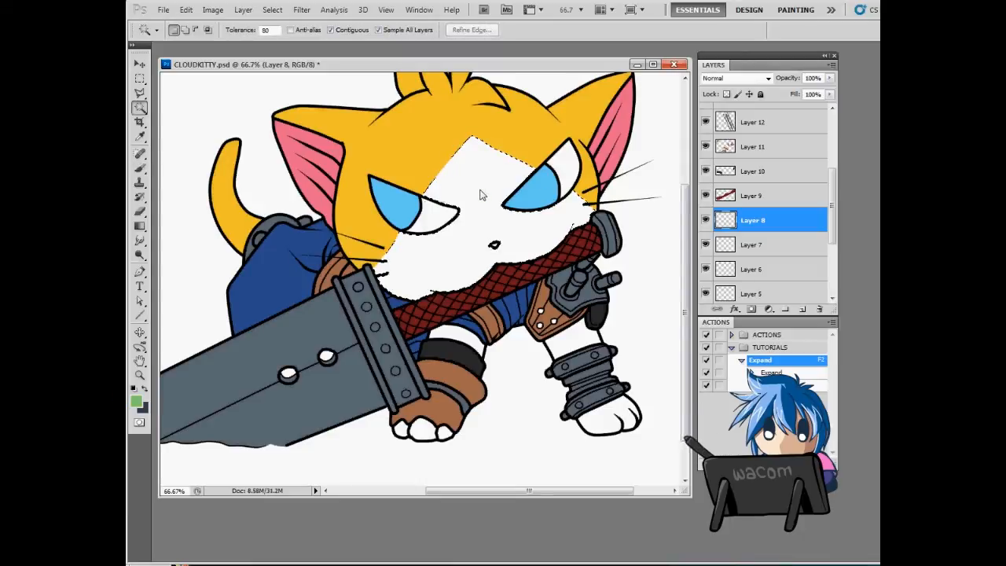
pyautogui.press('b')
pyautogui.hotkey('alt', 'BackSpace')
pyautogui.hotkey('ctrl', 'd')
# - Fill the whites of both eyes with the same green on Layer 8, using the brush and the Expand action
pyautogui.moveTo(427, 199)
pyautogui.mouseDown()
pyautogui.moveTo(427, 233)
pyautogui.moveTo(440, 212)
pyautogui.mouseUp()
pyautogui.press('w')
pyautogui.click(566, 161)
pyautogui.press('F2')
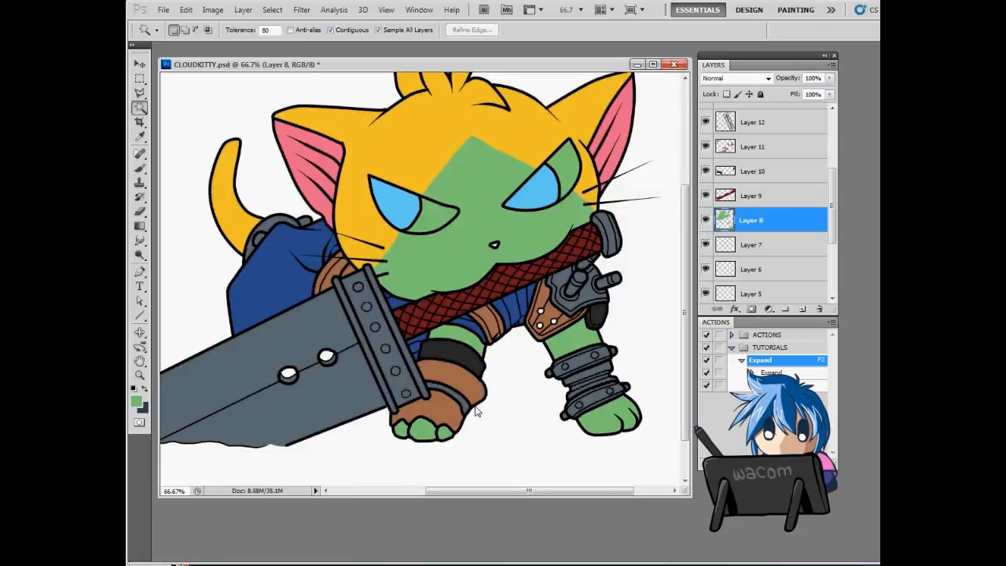
pyautogui.hotkey('ctrl', '-')
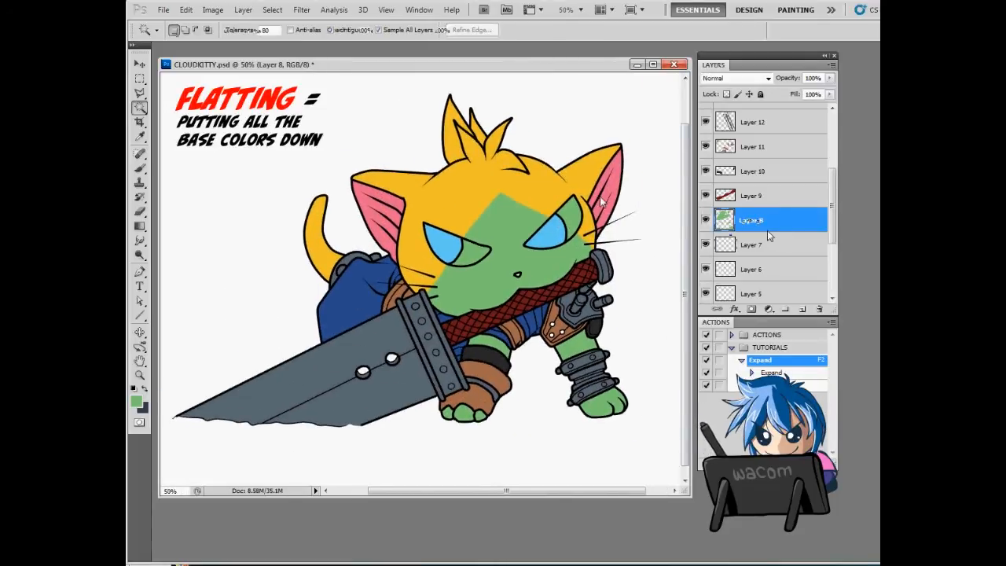
# - Color the nose near-black on Layer 7 and paint the two holes in the sword blade with the clothing's blue
pyautogui.click(767, 237)
pyautogui.press('b')
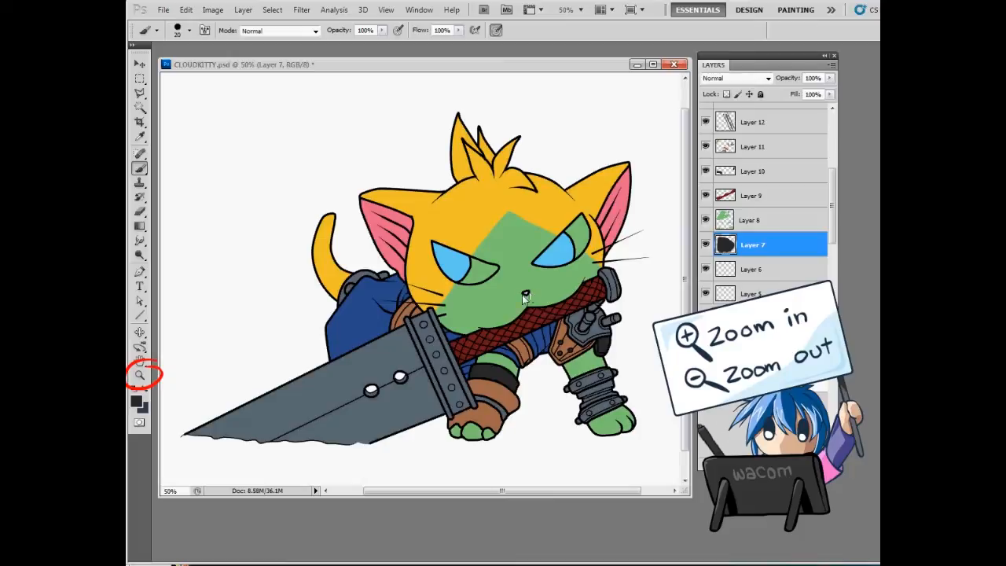
pyautogui.press('v')
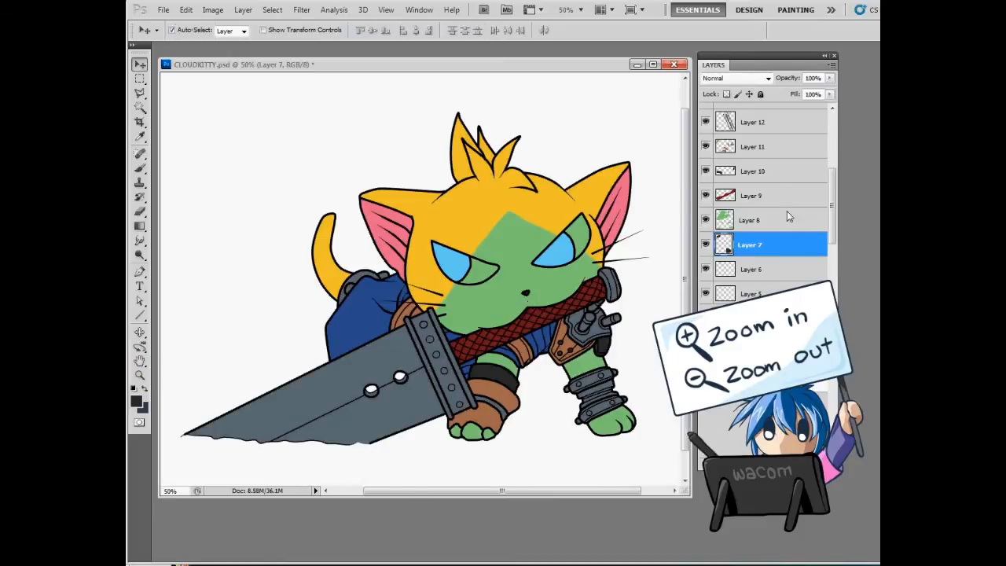
pyautogui.keyDown('ctrl'); pyautogui.click(372, 322); pyautogui.keyUp('ctrl')
pyautogui.keyDown('alt'); pyautogui.click(372, 322); pyautogui.keyUp('alt')
pyautogui.moveTo(367, 391); pyautogui.dragTo(377, 388)
pyautogui.click(400, 377)
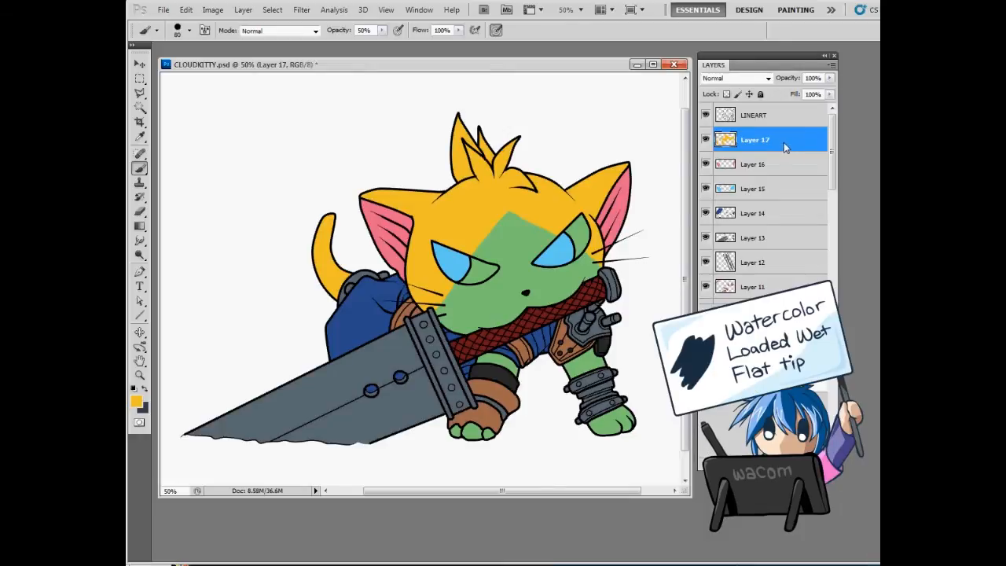
# - Set up the Watercolor Loaded Wet Flat Tip brush in brown at size 125 for shading Layer 17
pyautogui.click(190, 30)
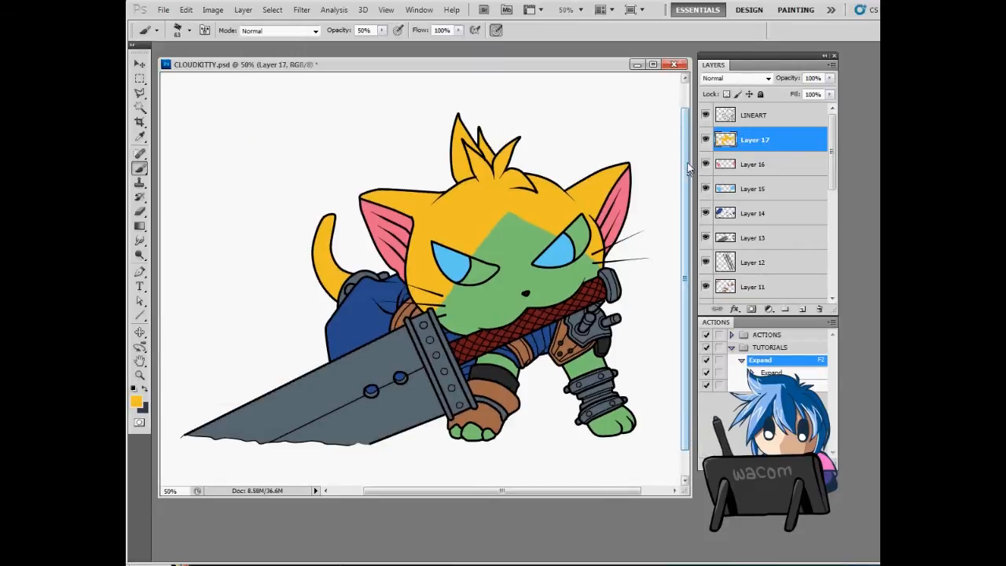
pyautogui.moveTo(687, 171); pyautogui.dragTo(686, 172)
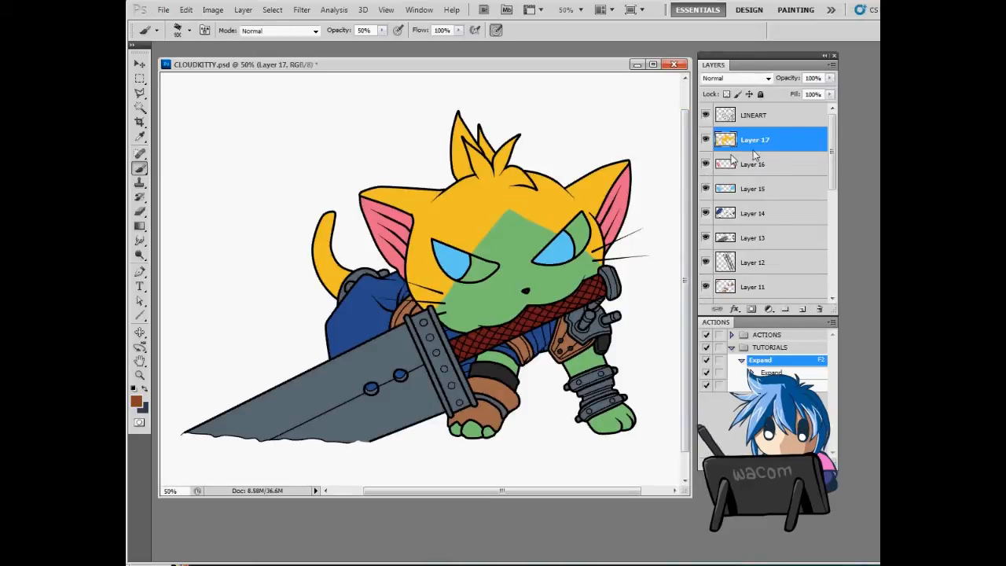
pyautogui.press(']')
# - Try a brown shading stroke across the left ear at 30% opacity and undo it
pyautogui.press('3')
pyautogui.moveTo(364, 193); pyautogui.dragTo(417, 205)
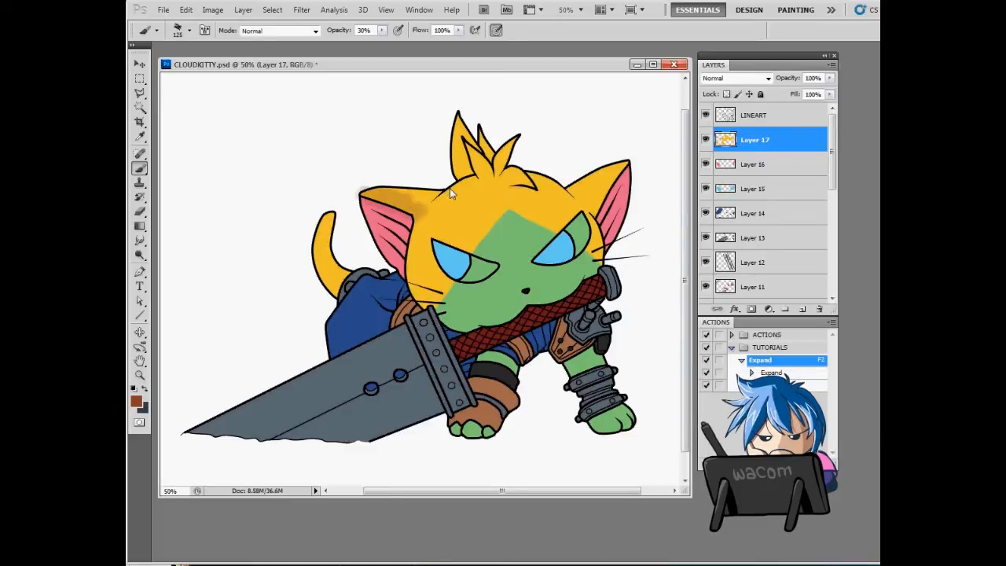
pyautogui.hotkey('ctrl', 'z')
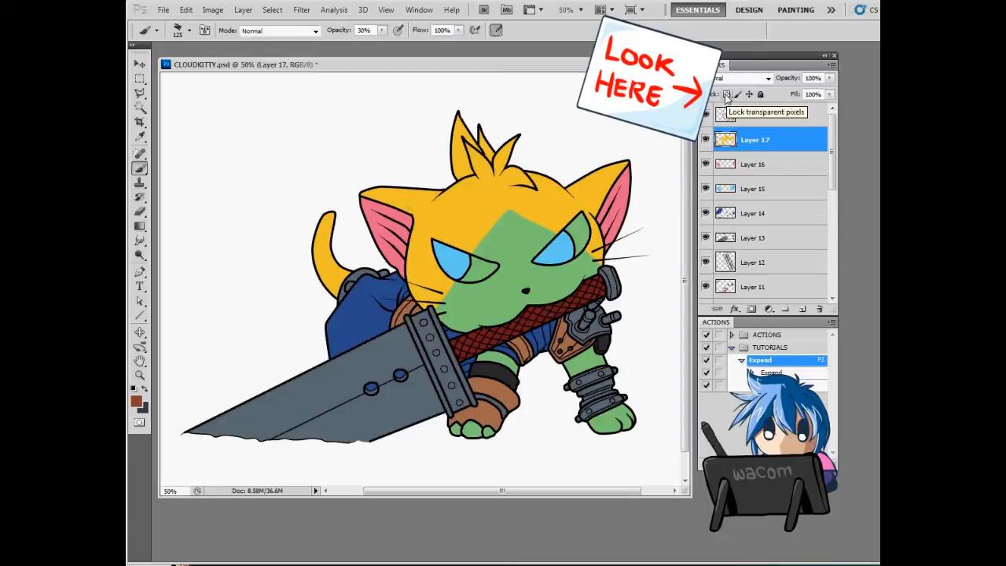
# - Lock Layer 17's transparent pixels and shade the left ear and the left side of the face with brown at 50% opacity
pyautogui.click(727, 95)
pyautogui.moveTo(366, 191)
pyautogui.mouseDown()
pyautogui.moveTo(396, 204)
pyautogui.moveTo(369, 197)
pyautogui.moveTo(399, 223)
pyautogui.mouseUp()
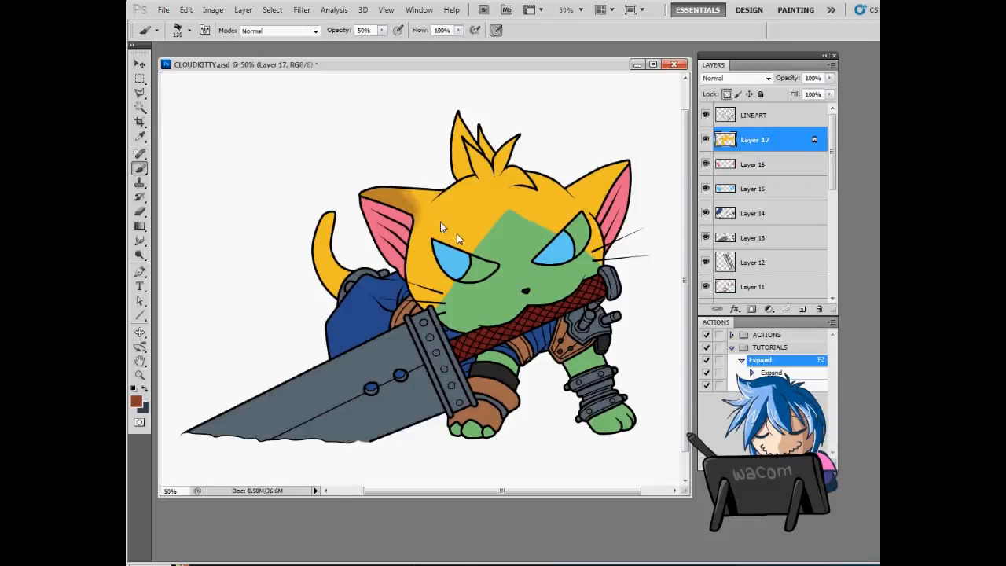
pyautogui.press(']')
pyautogui.moveTo(418, 221)
pyautogui.mouseDown()
pyautogui.moveTo(422, 294)
pyautogui.moveTo(424, 222)
pyautogui.moveTo(432, 291)
pyautogui.mouseUp()
pyautogui.hotkey('ctrl', 'z')
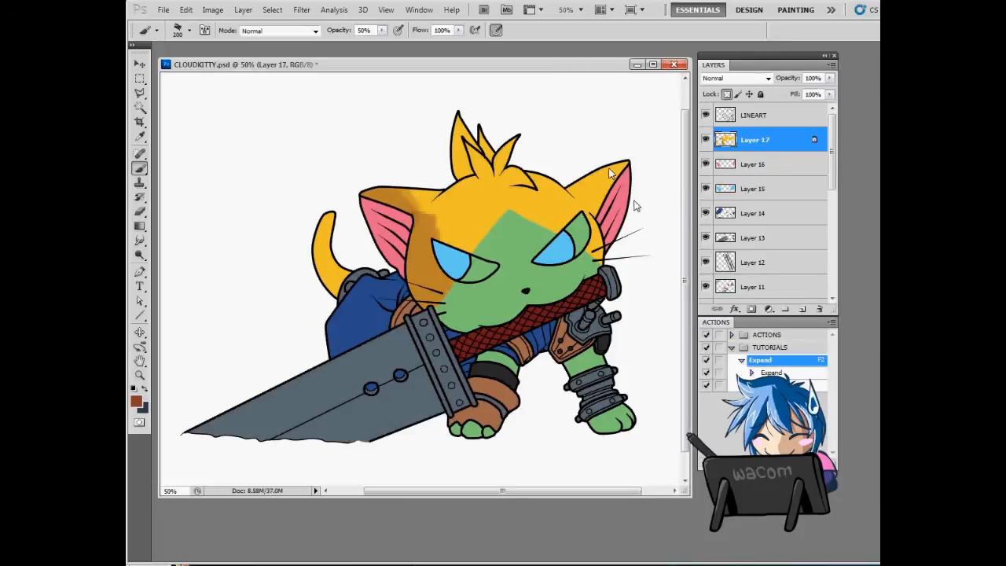
# - Create a new layer above LINEART and draw a size 35 brown arrow pointing down toward the head to mark the light direction
pyautogui.moveTo(635, 200); pyautogui.dragTo(618, 202)
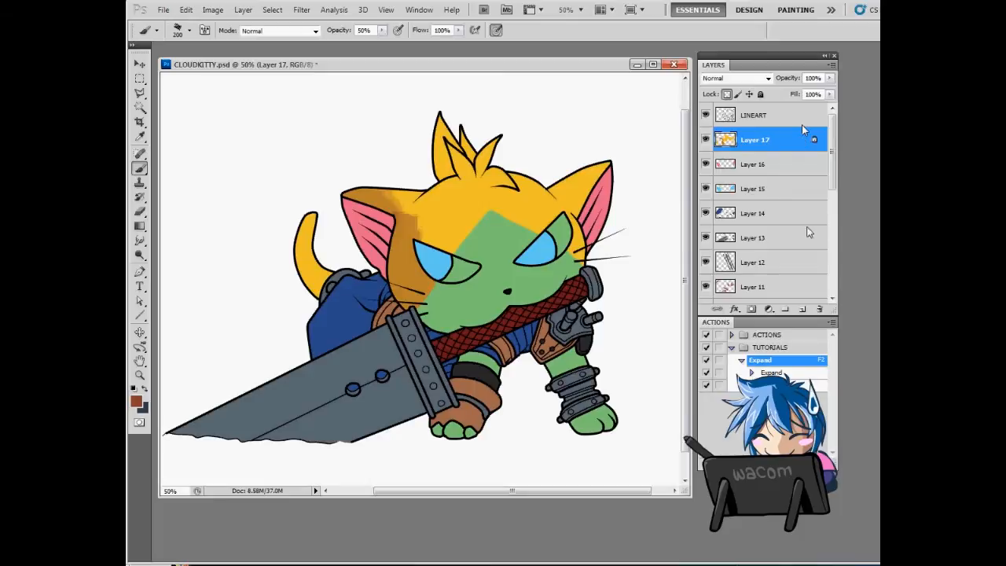
pyautogui.click(779, 115)
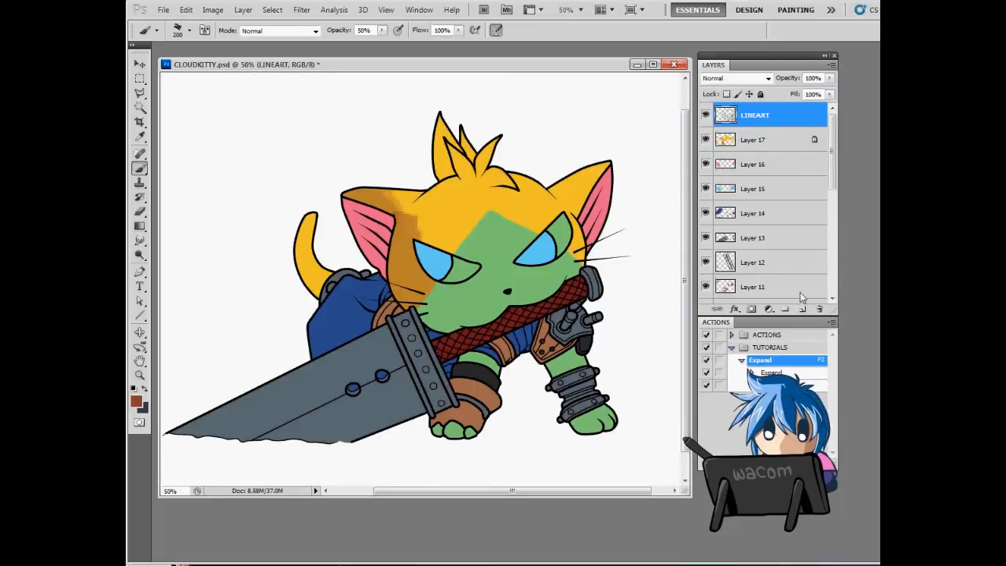
pyautogui.click(804, 309)
pyautogui.press('[')
pyautogui.press('[')
pyautogui.press('[')
pyautogui.press('[')
pyautogui.press('[')
pyautogui.press('[')
pyautogui.press('[')
pyautogui.press('[')
pyautogui.press('[')
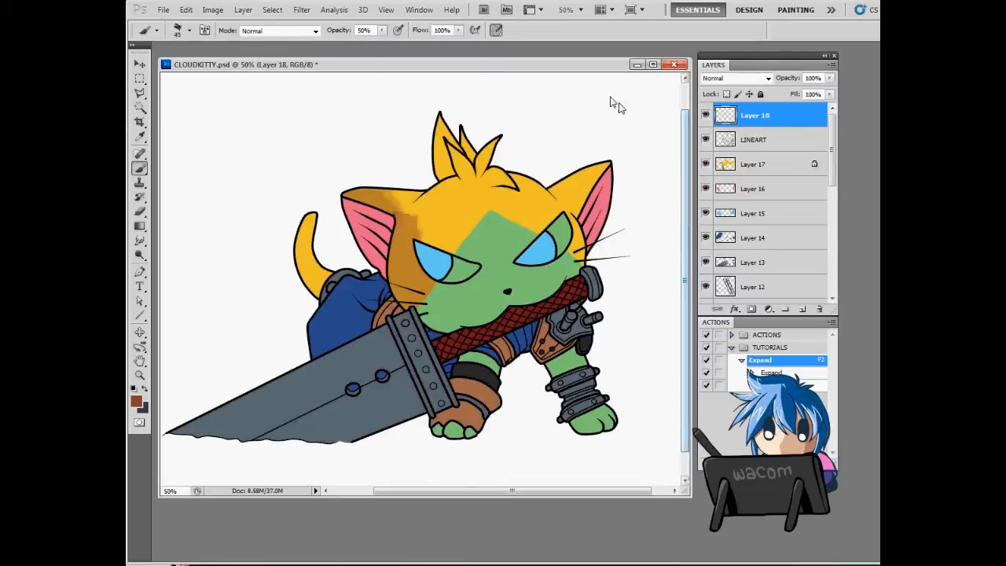
pyautogui.press('[')
pyautogui.press('[')
pyautogui.moveTo(573, 118); pyautogui.dragTo(612, 93)
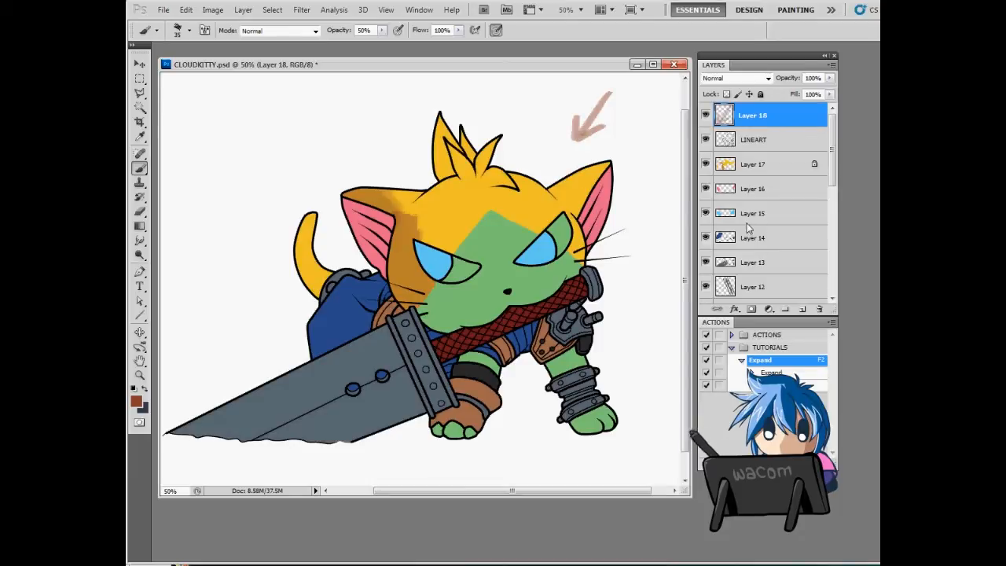
# - On Layer 17, build up brown shading over the left ear and forehead with a large low-opacity brush
pyautogui.press(']')
pyautogui.press(']')
pyautogui.press(']')
pyautogui.press(']')
pyautogui.press(']')
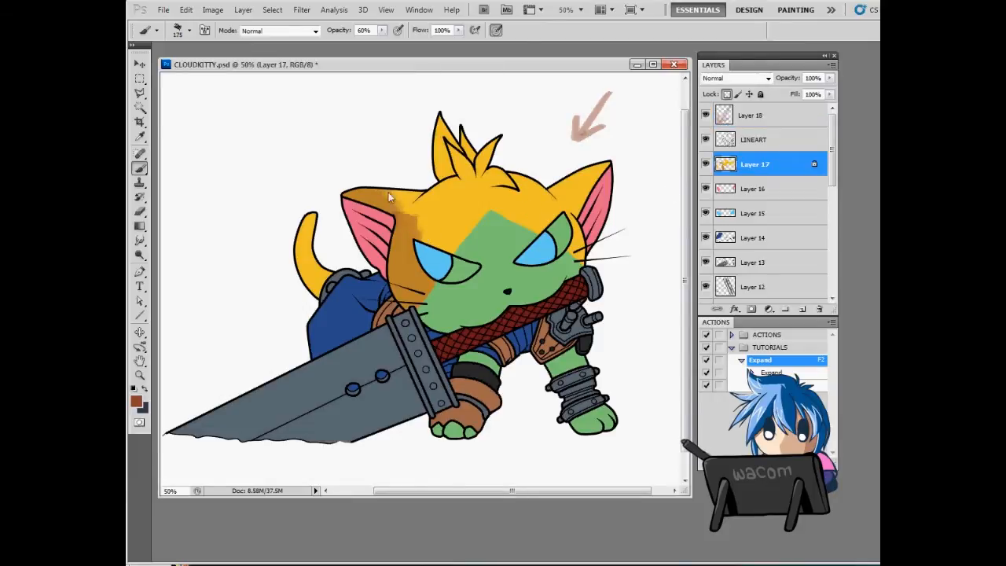
pyautogui.moveTo(388, 193)
pyautogui.mouseDown()
pyautogui.moveTo(421, 225)
pyautogui.moveTo(430, 256)
pyautogui.mouseUp()
pyautogui.hotkey('ctrl', 'z')
pyautogui.press('1')
pyautogui.moveTo(376, 185)
pyautogui.mouseDown()
pyautogui.moveTo(411, 225)
pyautogui.moveTo(438, 188)
pyautogui.moveTo(397, 244)
pyautogui.mouseUp()
pyautogui.press('3')
pyautogui.press('p')
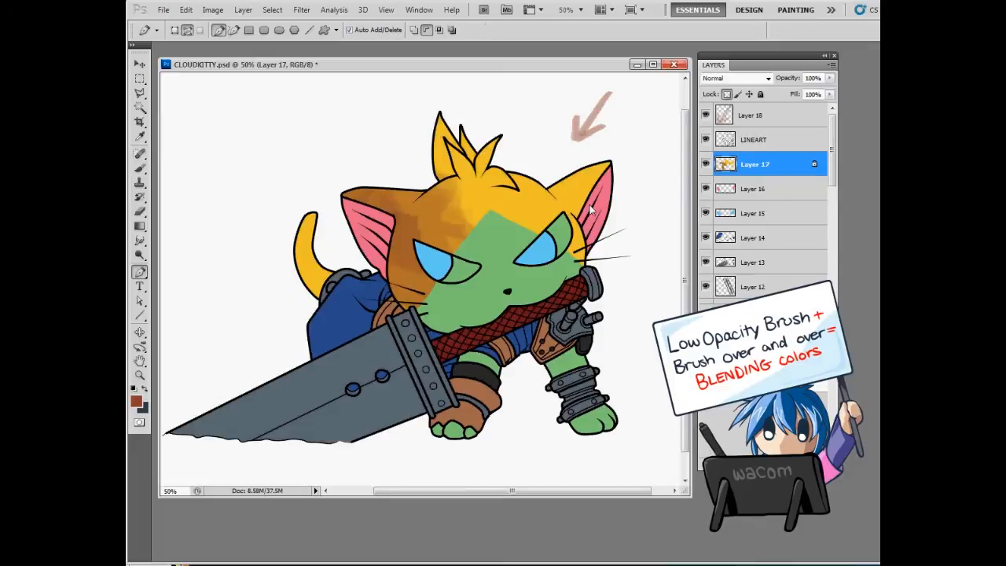
# - Brush light yellow highlights onto the right ear and the right side of the head at 30% opacity
pyautogui.press('b')
pyautogui.press('4')
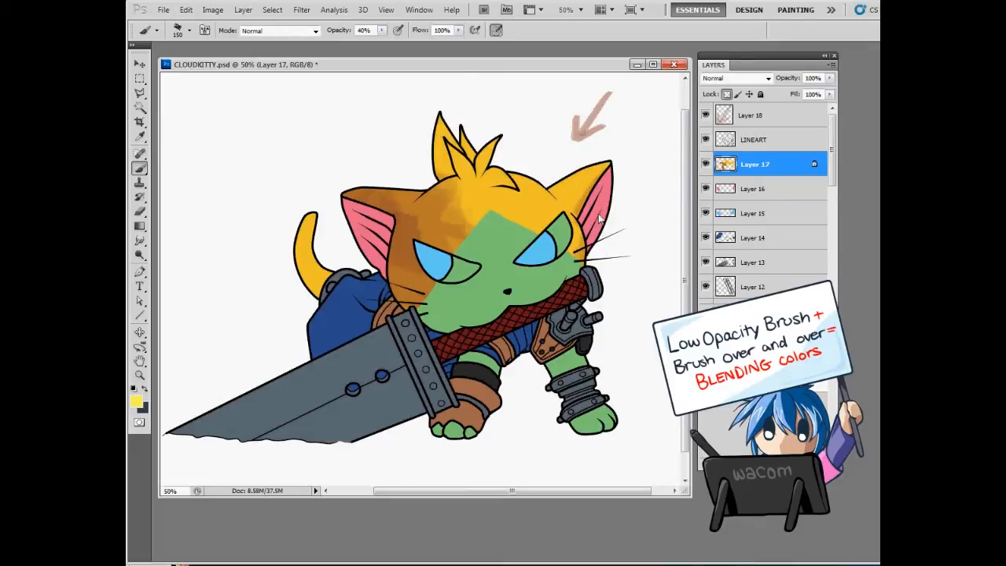
pyautogui.press('3')
pyautogui.moveTo(580, 247); pyautogui.dragTo(557, 202)
pyautogui.click(558, 202)
pyautogui.click(588, 183)
# - Paint shadows on the hair tufts, the left cheek edge and the right ear's base with a small sampled-brown brush at 100% opacity
pyautogui.press('[')
pyautogui.press('[')
pyautogui.press('[')
pyautogui.press('[')
pyautogui.press('[')
pyautogui.press('[')
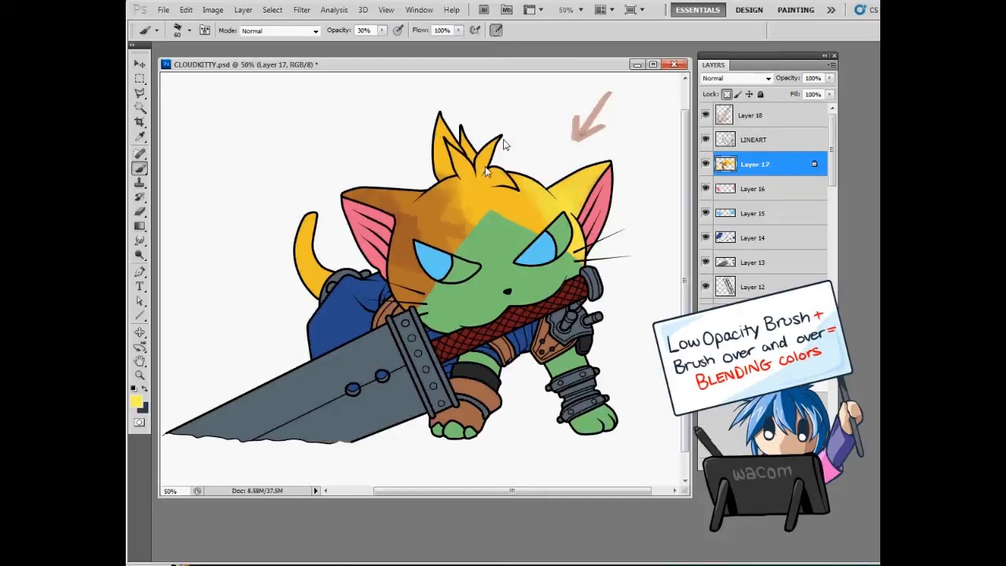
pyautogui.press('[')
pyautogui.press('[')
pyautogui.keyDown('alt'); pyautogui.click(404, 231); pyautogui.keyUp('alt')
pyautogui.press('0')
pyautogui.moveTo(437, 142)
pyautogui.mouseDown()
pyautogui.moveTo(477, 191)
pyautogui.moveTo(494, 139)
pyautogui.moveTo(480, 165)
pyautogui.moveTo(462, 134)
pyautogui.mouseUp()
pyautogui.moveTo(492, 180)
pyautogui.mouseDown()
pyautogui.moveTo(505, 174)
pyautogui.moveTo(513, 186)
pyautogui.mouseUp()
pyautogui.moveTo(393, 271); pyautogui.dragTo(403, 305)
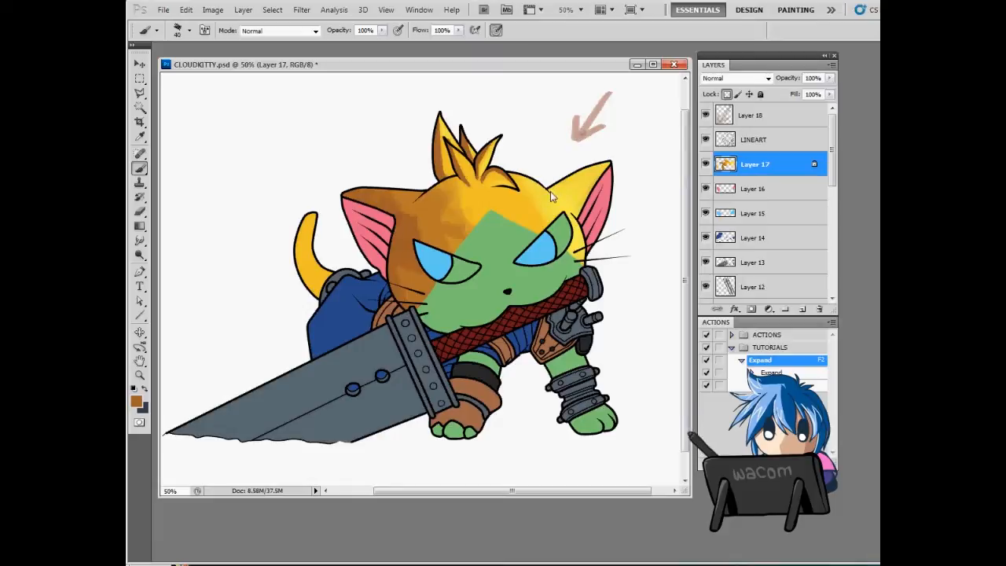
pyautogui.moveTo(550, 191); pyautogui.dragTo(591, 168)
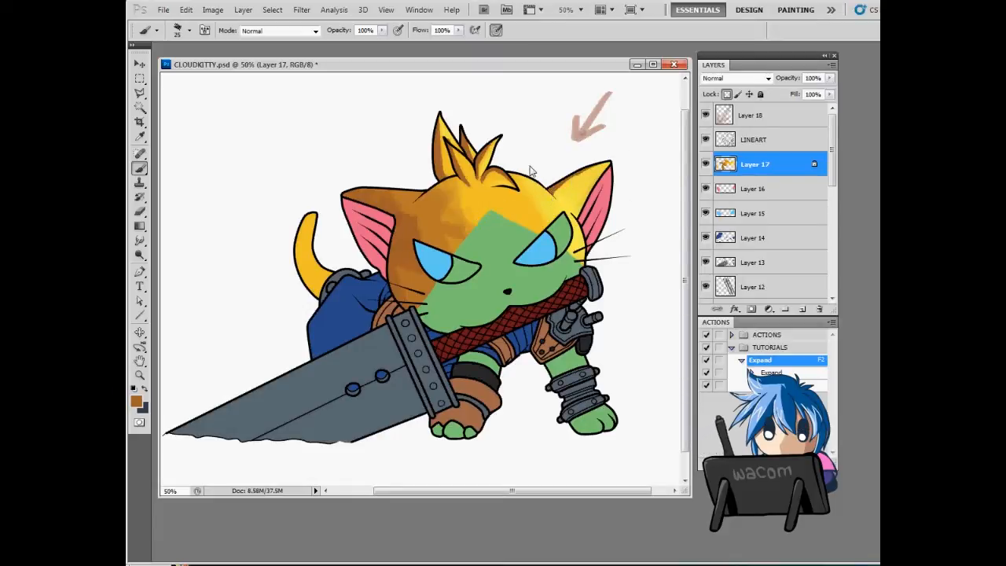
# - Blend the forehead's brown shading into the yellow with colors sampled from the fur, using a size 125 brush at 40% opacity
pyautogui.keyDown('alt'); pyautogui.click(476, 209); pyautogui.keyUp('alt')
pyautogui.press('4')
pyautogui.keyDown('alt'); pyautogui.click(450, 216); pyautogui.keyUp('alt')
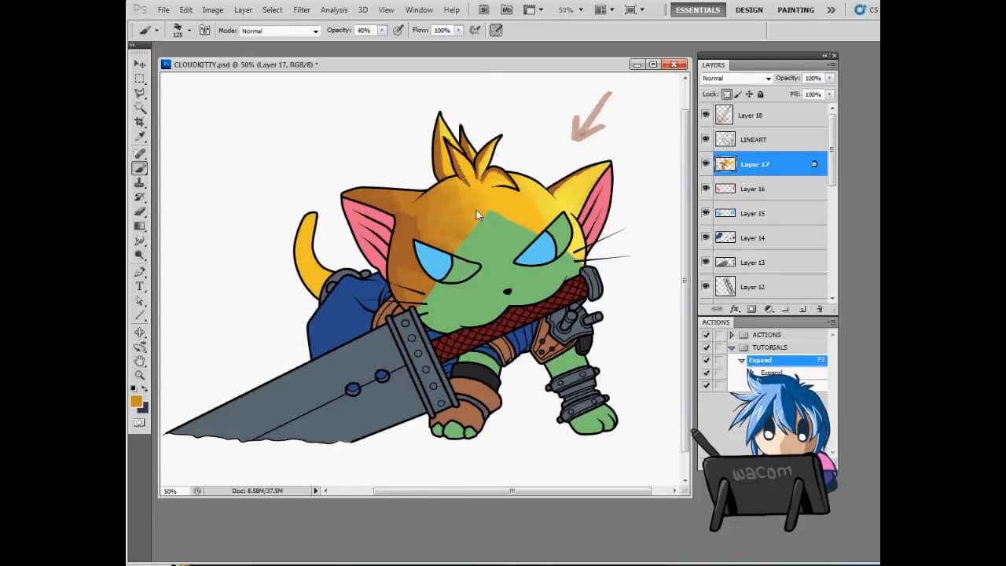
pyautogui.keyDown('alt'); pyautogui.click(477, 210); pyautogui.keyUp('alt')
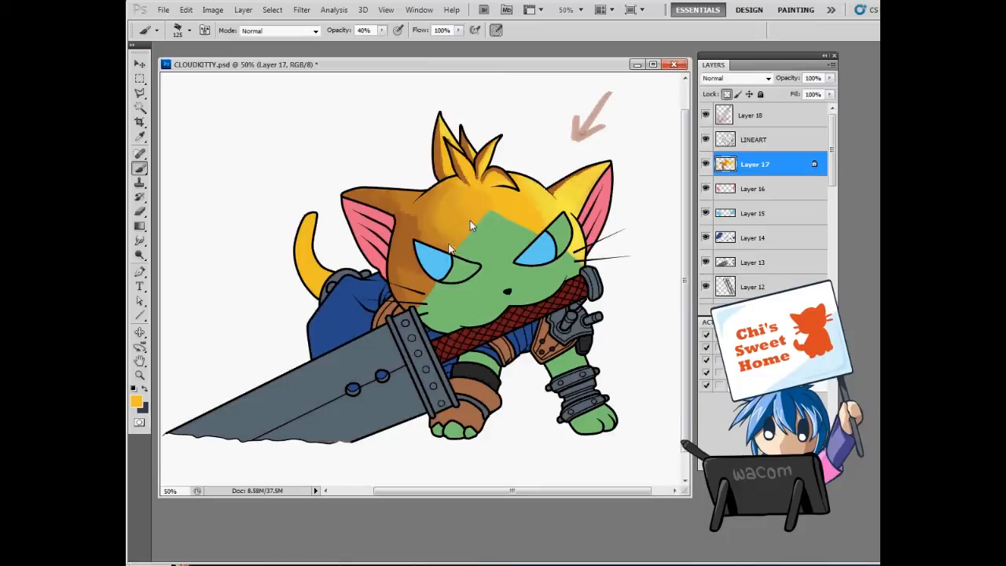
# - Paint curved stripes on the forehead below the hair with a sampled brown, size 35 brush at 100% opacity
pyautogui.keyDown('alt'); pyautogui.click(403, 242); pyautogui.keyUp('alt')
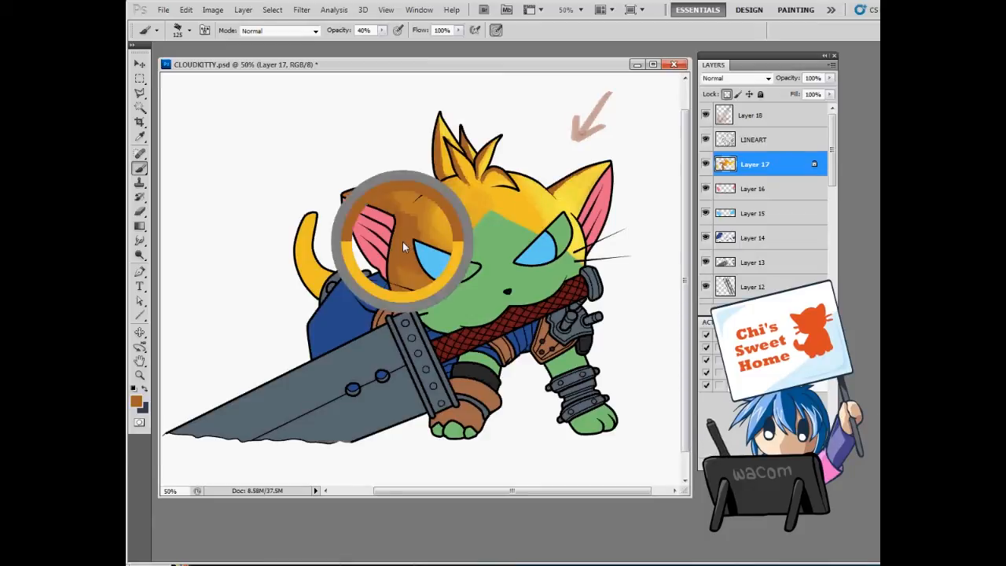
pyautogui.press('[')
pyautogui.press('0')
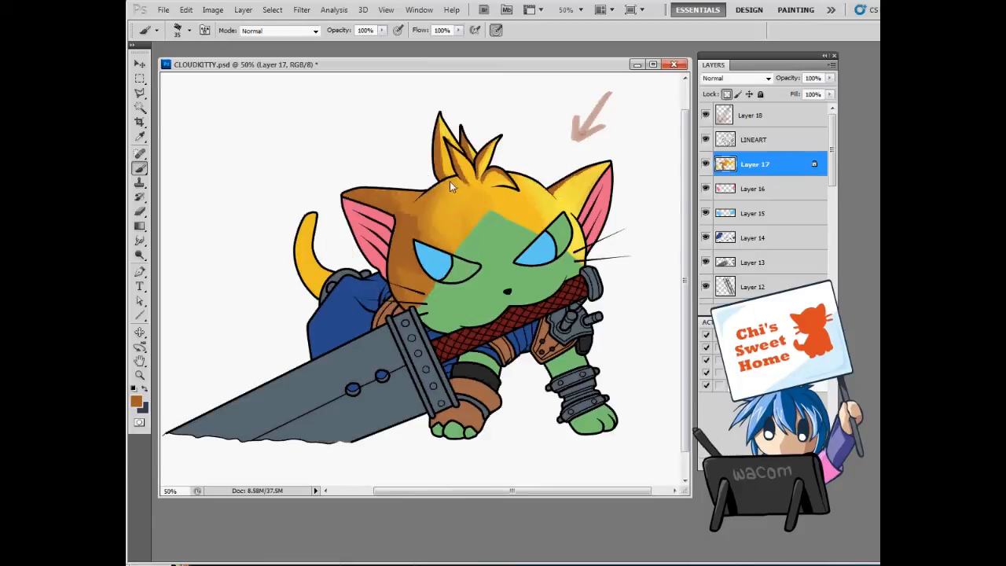
pyautogui.moveTo(445, 182); pyautogui.dragTo(477, 218)
pyautogui.moveTo(454, 181); pyautogui.dragTo(489, 211)
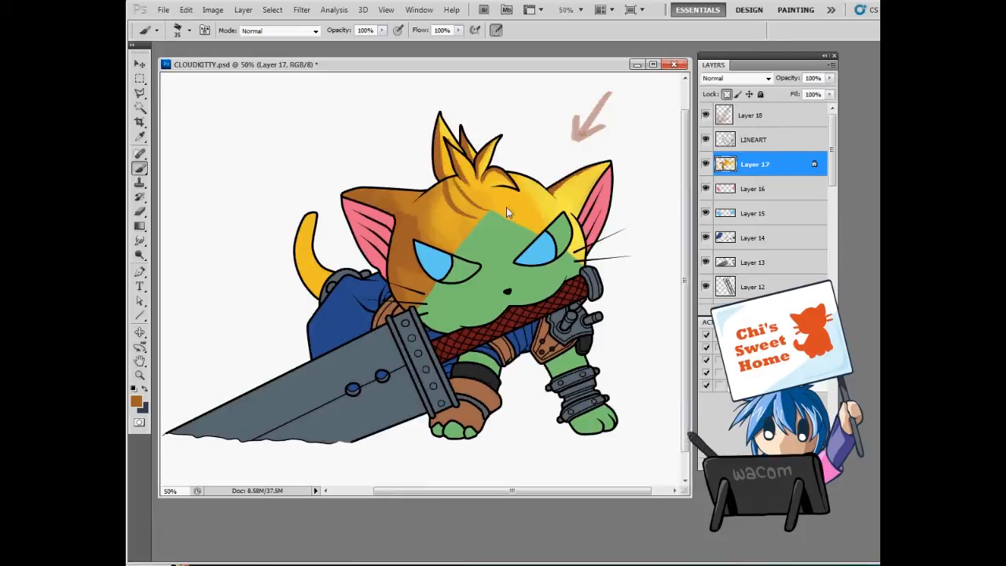
# - Paint brown stripes on the forehead above the right eye with the size 35 brush at 100% opacity
pyautogui.moveTo(520, 177); pyautogui.dragTo(519, 215)
pyautogui.moveTo(507, 194); pyautogui.dragTo(503, 204)
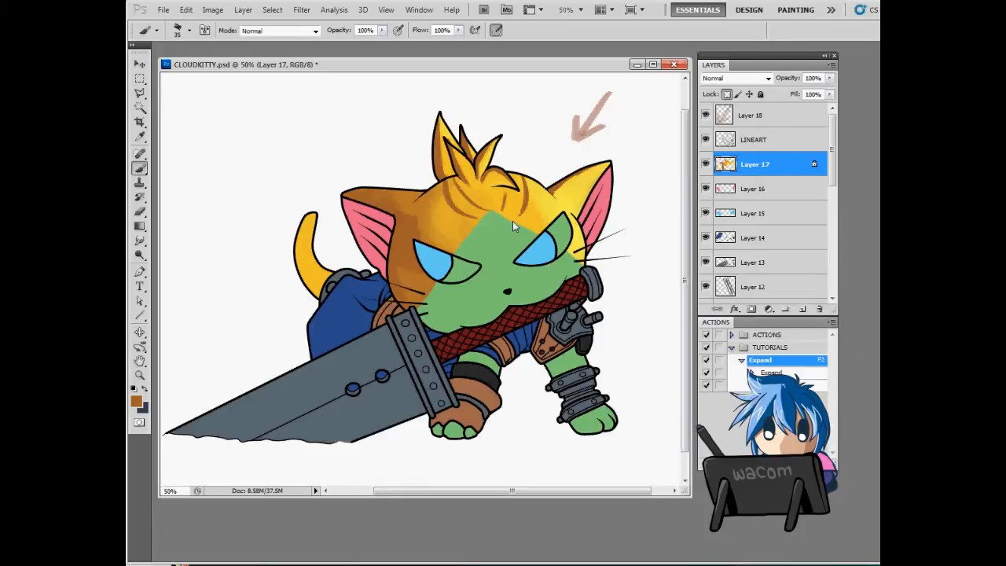
pyautogui.moveTo(535, 185); pyautogui.dragTo(541, 228)
pyautogui.moveTo(564, 204); pyautogui.dragTo(562, 225)
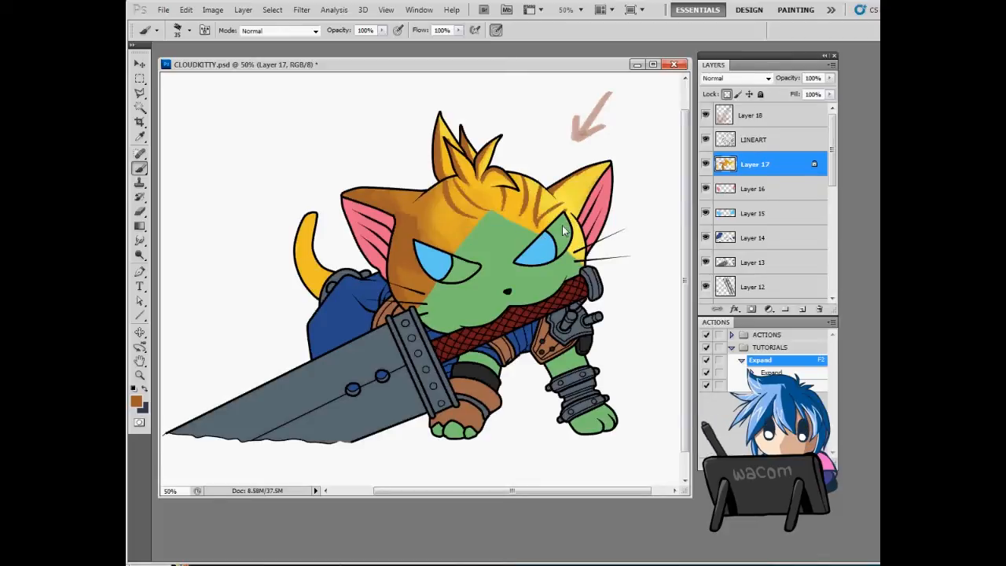
# - Paint curved stripes on the left side of the forehead above the left eye with colors sampled from the fur
pyautogui.keyDown('alt'); pyautogui.click(506, 173); pyautogui.keyUp('alt')
pyautogui.moveTo(425, 194)
pyautogui.mouseDown()
pyautogui.moveTo(348, 193)
pyautogui.moveTo(418, 194)
pyautogui.moveTo(410, 206)
pyautogui.moveTo(420, 240)
pyautogui.mouseUp()
pyautogui.keyDown('alt'); pyautogui.click(431, 225); pyautogui.keyUp('alt')
pyautogui.keyDown('alt'); pyautogui.click(418, 228); pyautogui.keyUp('alt')
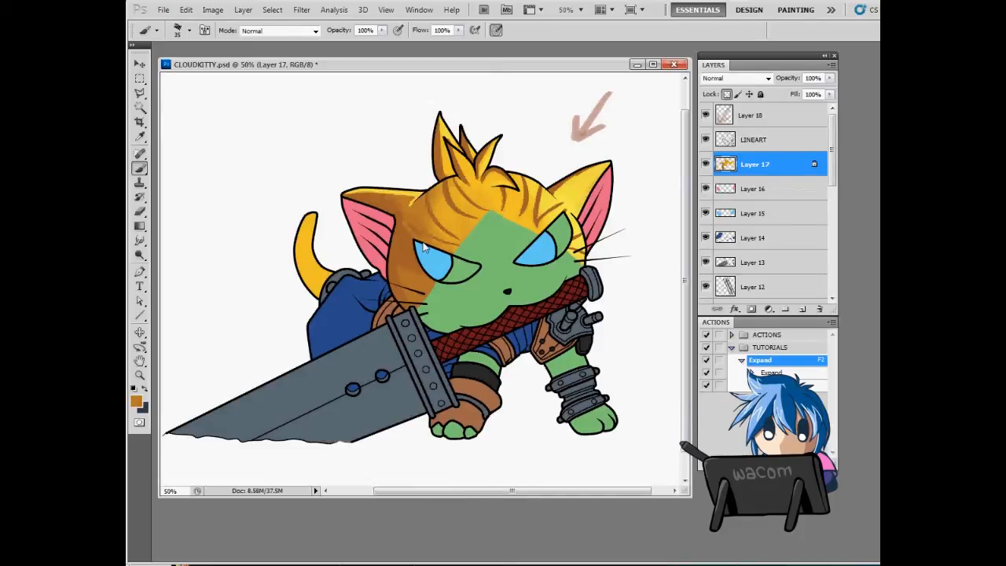
# - Paint highlights on the hair tufts with a sampled light yellow, size 25 brush at 100% opacity
pyautogui.keyDown('alt'); pyautogui.click(487, 163); pyautogui.keyUp('alt')
pyautogui.press('[')
pyautogui.press('[')
pyautogui.press('[')
pyautogui.press('[')
pyautogui.press('[')
pyautogui.moveTo(468, 179); pyautogui.dragTo(450, 144)
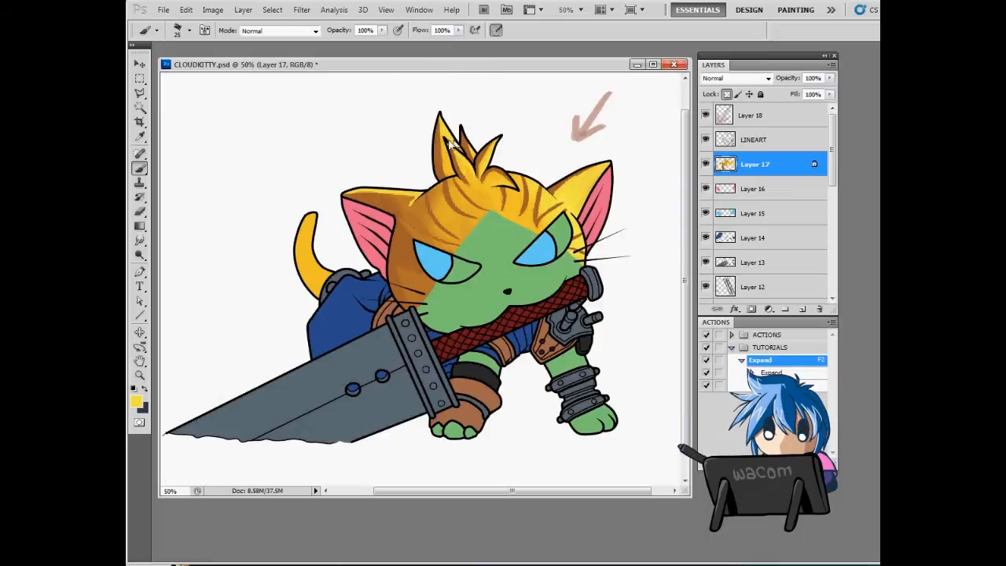
# - Paint brown stripes across the tail with a brown sampled from the head's shaded fur
pyautogui.keyDown('alt'); pyautogui.click(403, 213); pyautogui.keyUp('alt')
pyautogui.press(']')
pyautogui.press(']')
pyautogui.press(']')
pyautogui.press(']')
pyautogui.moveTo(302, 235)
pyautogui.mouseDown()
pyautogui.moveTo(313, 234)
pyautogui.moveTo(312, 220)
pyautogui.moveTo(295, 247)
pyautogui.moveTo(314, 256)
pyautogui.mouseUp()
pyautogui.moveTo(304, 281); pyautogui.dragTo(321, 272)
pyautogui.moveTo(313, 295); pyautogui.dragTo(328, 280)
# - Shade the tail with a larger brush at 50% opacity and highlight its right edge with sampled yellow, size 25 at 100%
pyautogui.press(']')
pyautogui.press(']')
pyautogui.press(']')
pyautogui.press(']')
pyautogui.press('5')
pyautogui.keyDown('alt'); pyautogui.click(404, 191); pyautogui.keyUp('alt')
pyautogui.press('0')
pyautogui.press('[')
pyautogui.press('[')
pyautogui.press('[')
pyautogui.press('[')
pyautogui.press('[')
pyautogui.press('[')
pyautogui.press('[')
pyautogui.press('[')
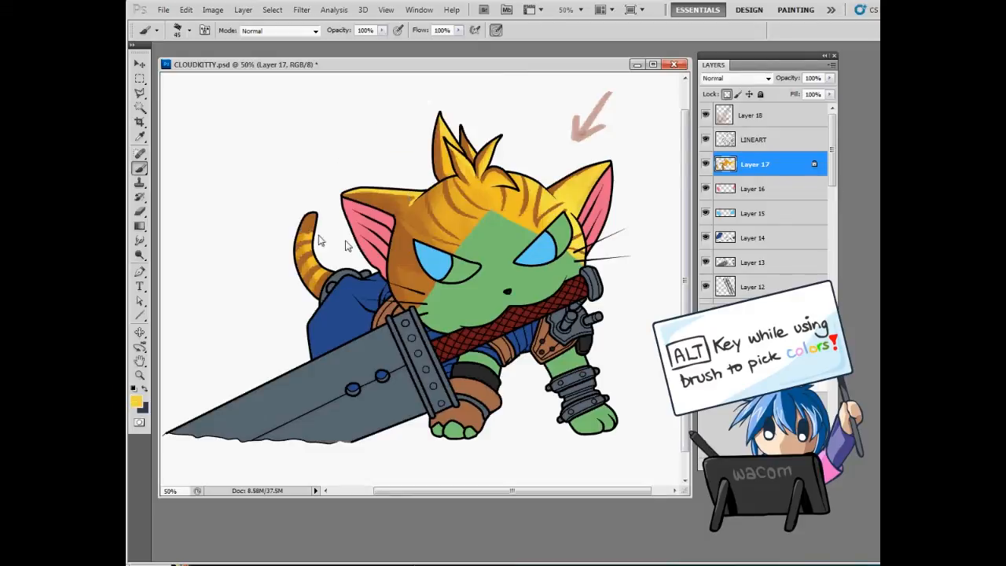
pyautogui.moveTo(315, 217); pyautogui.dragTo(318, 264)
# - Select the pink inner-ear layer, Layer 16, and lock its transparent pixels
pyautogui.moveTo(628, 228); pyautogui.dragTo(642, 199)
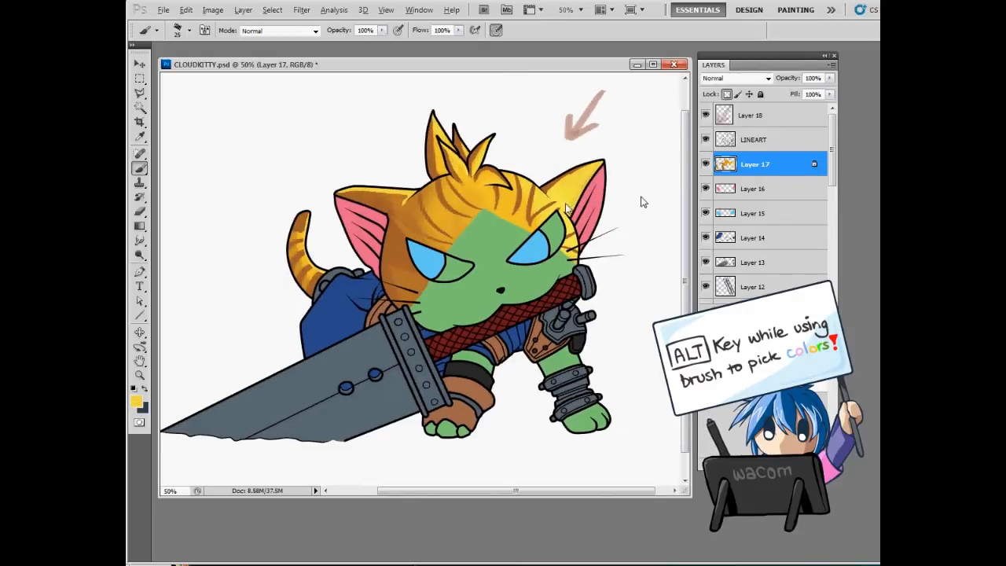
pyautogui.click(731, 189)
pyautogui.click(703, 188)
pyautogui.click(704, 188)
pyautogui.press('/')
# - Brush white over the outer parts of both pink inner ears, using a size 175 brush at 50% opacity
pyautogui.press(']')
pyautogui.press(']')
pyautogui.press(']')
pyautogui.press(']')
pyautogui.press(']')
pyautogui.press(']')
pyautogui.press(']')
pyautogui.keyDown('alt'); pyautogui.click(600, 162); pyautogui.keyUp('alt')
pyautogui.press('5')
pyautogui.press(']')
pyautogui.press(']')
pyautogui.press(']')
pyautogui.press(']')
pyautogui.press(']')
pyautogui.press(']')
pyautogui.press(']')
pyautogui.press(']')
pyautogui.press(']')
pyautogui.press(']')
pyautogui.press(']')
pyautogui.moveTo(615, 202)
pyautogui.mouseDown()
pyautogui.moveTo(605, 204)
pyautogui.moveTo(618, 201)
pyautogui.mouseUp()
pyautogui.press('[')
pyautogui.press('[')
pyautogui.press('[')
pyautogui.press('[')
pyautogui.press('[')
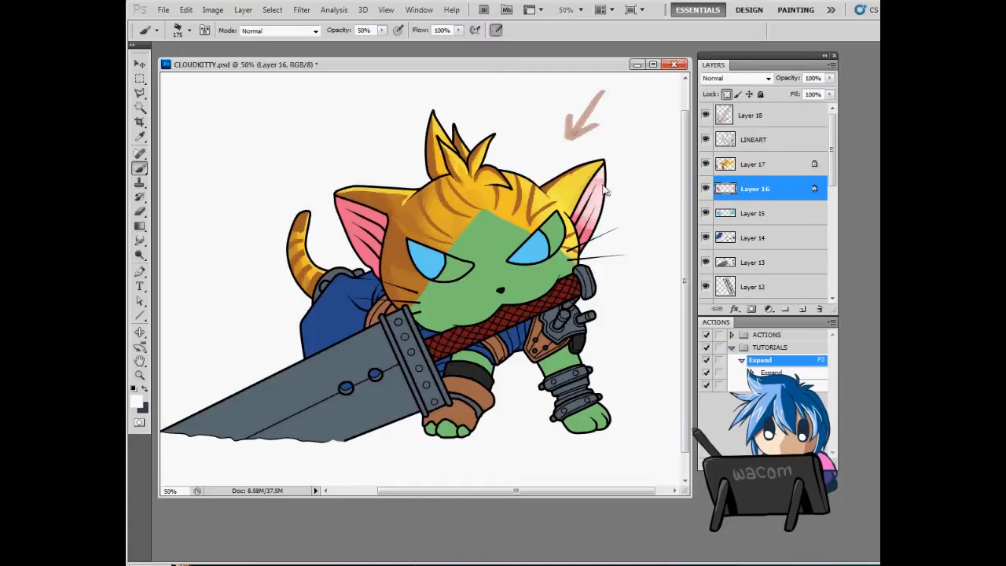
pyautogui.moveTo(338, 211)
pyautogui.mouseDown()
pyautogui.moveTo(346, 233)
pyautogui.moveTo(338, 228)
pyautogui.mouseUp()
pyautogui.moveTo(357, 264); pyautogui.dragTo(347, 208)
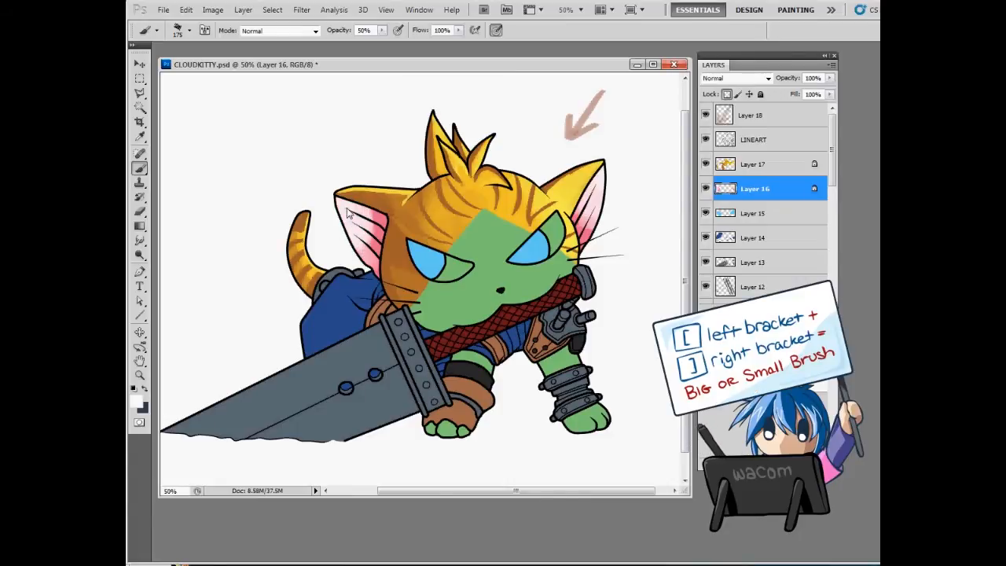
# - Lock the transparent pixels of Layer 15 and paint darker blue into both irises with a size 50 brush at 100% opacity
pyautogui.click(705, 213)
pyautogui.click(705, 213)
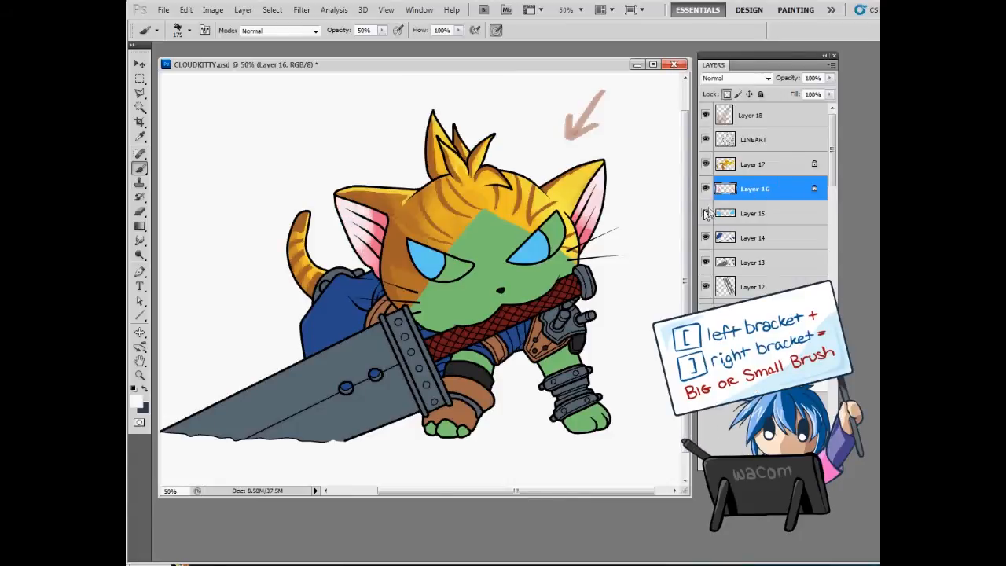
pyautogui.click(768, 206)
pyautogui.press('[')
pyautogui.press('[')
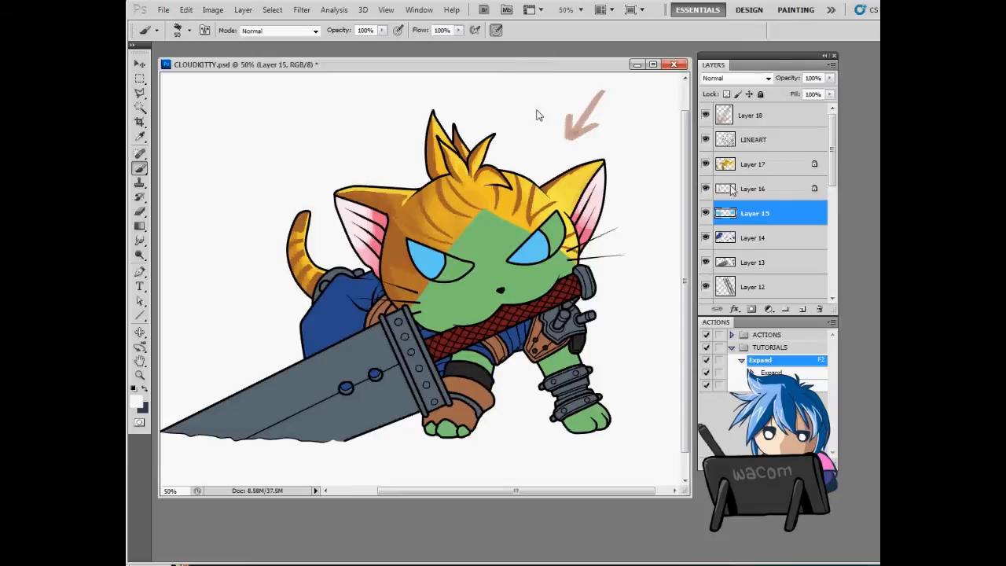
pyautogui.keyDown('alt'); pyautogui.click(528, 252); pyautogui.keyUp('alt')
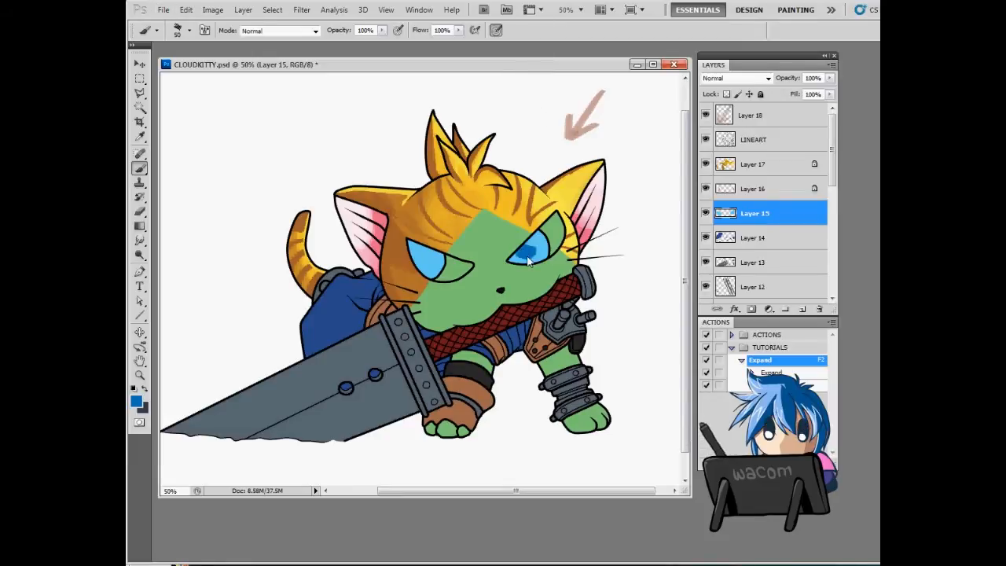
pyautogui.click(726, 94)
pyautogui.moveTo(536, 241); pyautogui.dragTo(517, 258)
pyautogui.moveTo(417, 244); pyautogui.dragTo(441, 272)
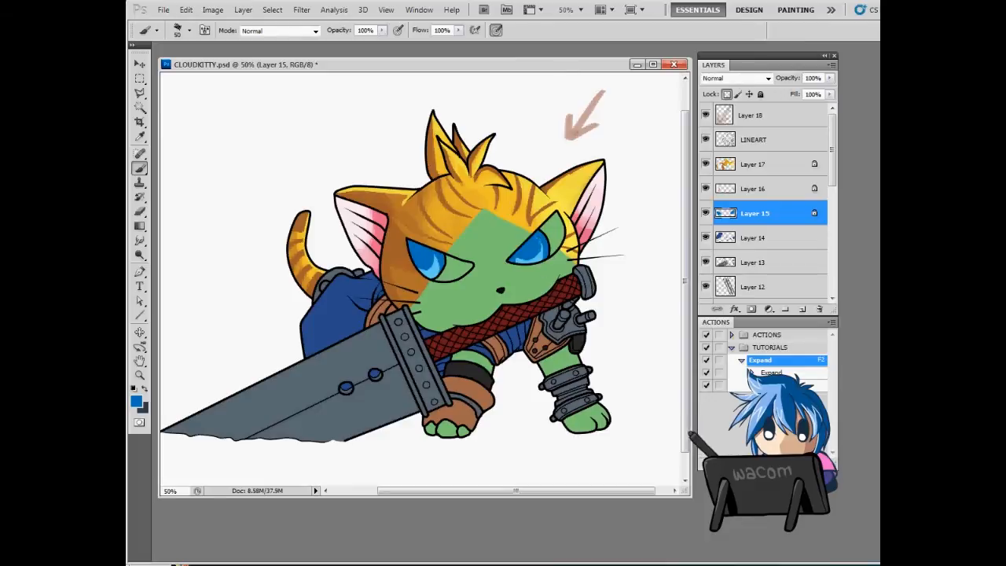
# - Paint black pupils and upper-lid shadows in both eyes and blend the irises with sampled blues at 60% and 100% opacity
pyautogui.keyDown('alt'); pyautogui.click(531, 252); pyautogui.keyUp('alt')
pyautogui.press('6')
pyautogui.moveTo(531, 248)
pyautogui.mouseDown()
pyautogui.moveTo(514, 259)
pyautogui.moveTo(539, 254)
pyautogui.mouseUp()
pyautogui.keyDown('alt'); pyautogui.click(519, 258); pyautogui.keyUp('alt')
pyautogui.press('0')
pyautogui.keyDown('alt'); pyautogui.click(521, 242); pyautogui.keyUp('alt')
pyautogui.moveTo(421, 258)
pyautogui.mouseDown()
pyautogui.moveTo(412, 245)
pyautogui.moveTo(444, 260)
pyautogui.moveTo(427, 272)
pyautogui.mouseUp()
pyautogui.keyDown('alt'); pyautogui.click(538, 259); pyautogui.keyUp('alt')
pyautogui.press('[')
pyautogui.press('[')
pyautogui.press('[')
pyautogui.keyDown('alt'); pyautogui.click(438, 260); pyautogui.keyUp('alt')
pyautogui.press('6')
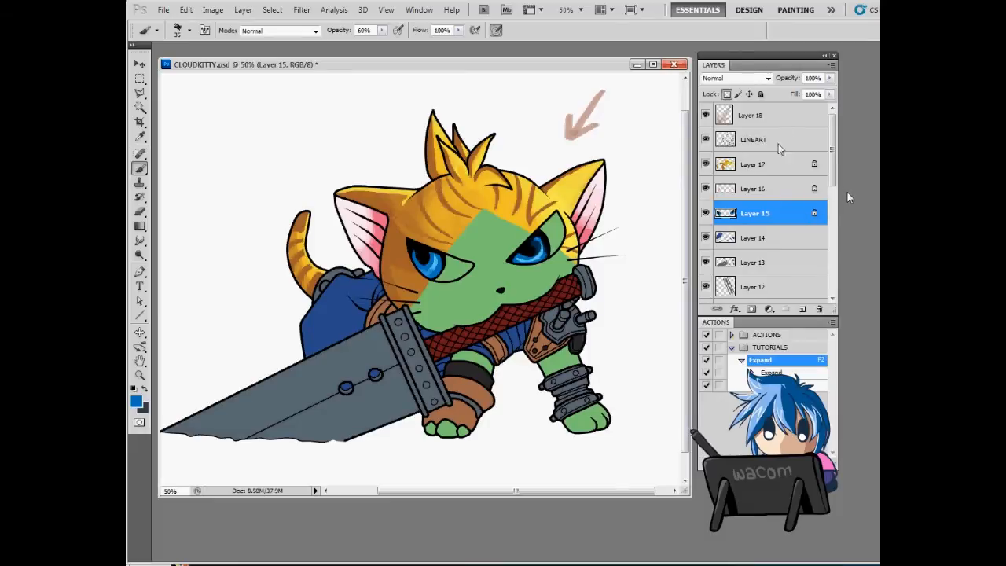
# - Paint white highlights and glints in both eyes on Layer 15 with a size 20 brush at 100% opacity
pyautogui.click(802, 310)
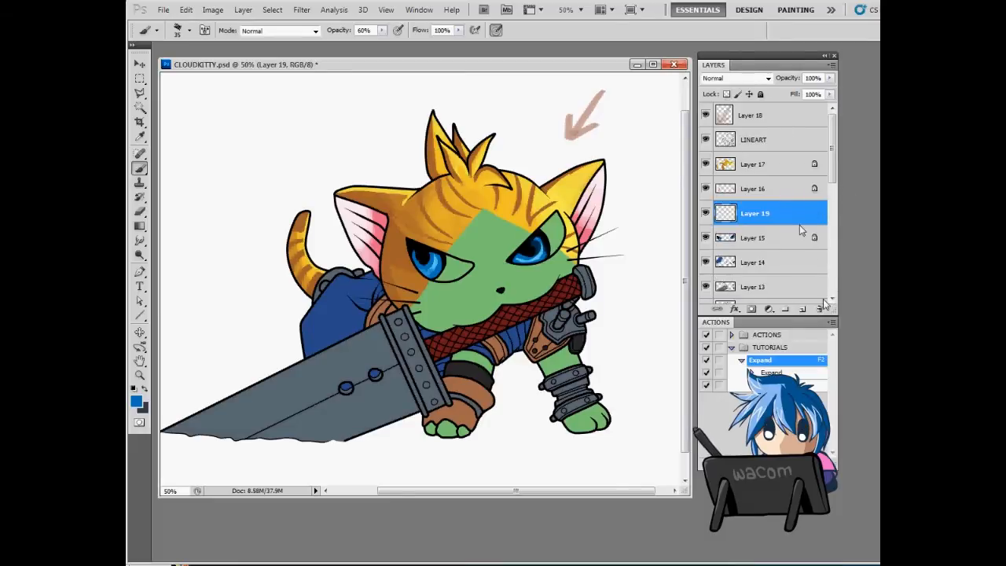
pyautogui.hotkey('ctrl', 'z')
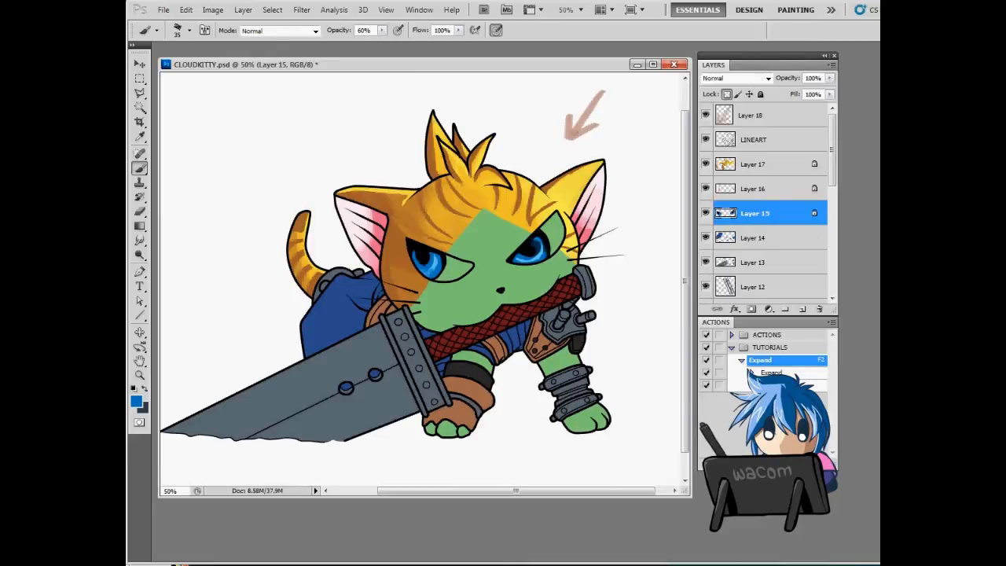
pyautogui.press('0')
pyautogui.moveTo(413, 248); pyautogui.dragTo(419, 266)
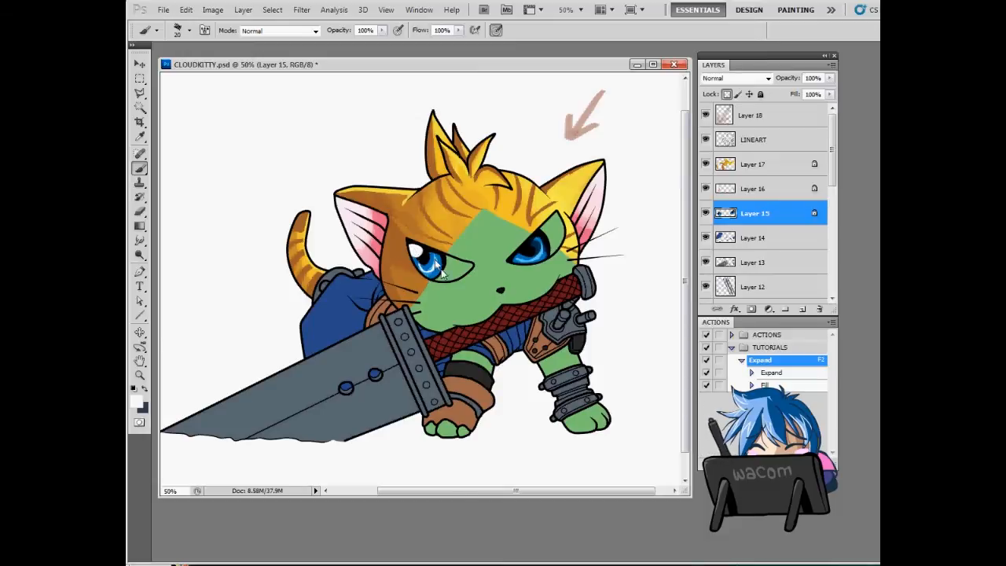
pyautogui.moveTo(523, 250)
pyautogui.mouseDown()
pyautogui.moveTo(515, 255)
pyautogui.moveTo(539, 250)
pyautogui.moveTo(538, 239)
pyautogui.mouseUp()
pyautogui.moveTo(434, 269); pyautogui.dragTo(434, 270)
pyautogui.moveTo(534, 256); pyautogui.dragTo(543, 251)
# - Lock the transparent pixels of Layer 14 and brush lighter blue over the clothing, size 125 at 50% opacity
pyautogui.keyDown('alt'); pyautogui.click(344, 315); pyautogui.keyUp('alt')
pyautogui.click(776, 236)
pyautogui.press('4')
pyautogui.press(']')
pyautogui.press(']')
pyautogui.press(']')
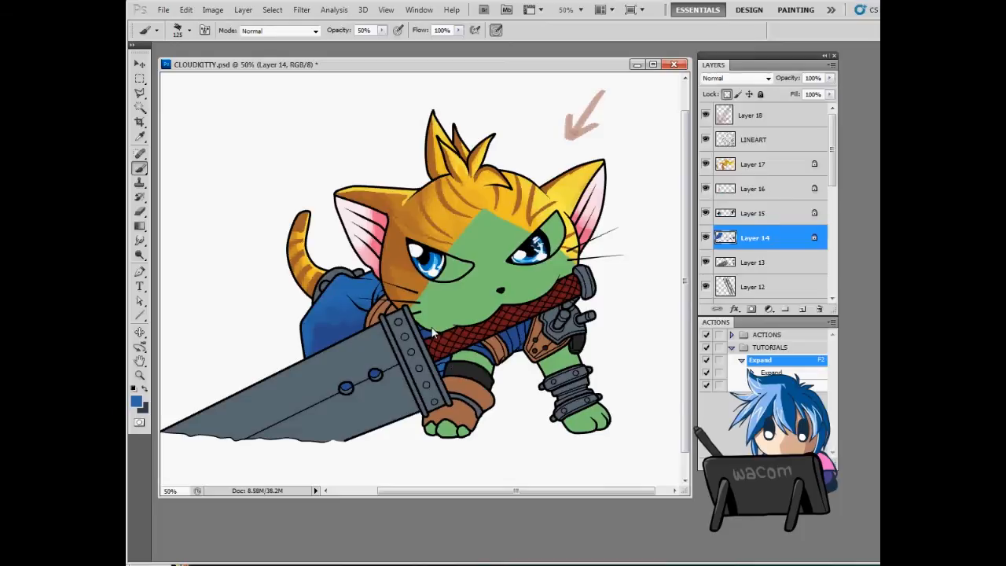
# - Lock the transparent pixels of Layer 8 and fill the green face and paws with white
pyautogui.scroll(-5, 771, 220)
pyautogui.click(782, 254)
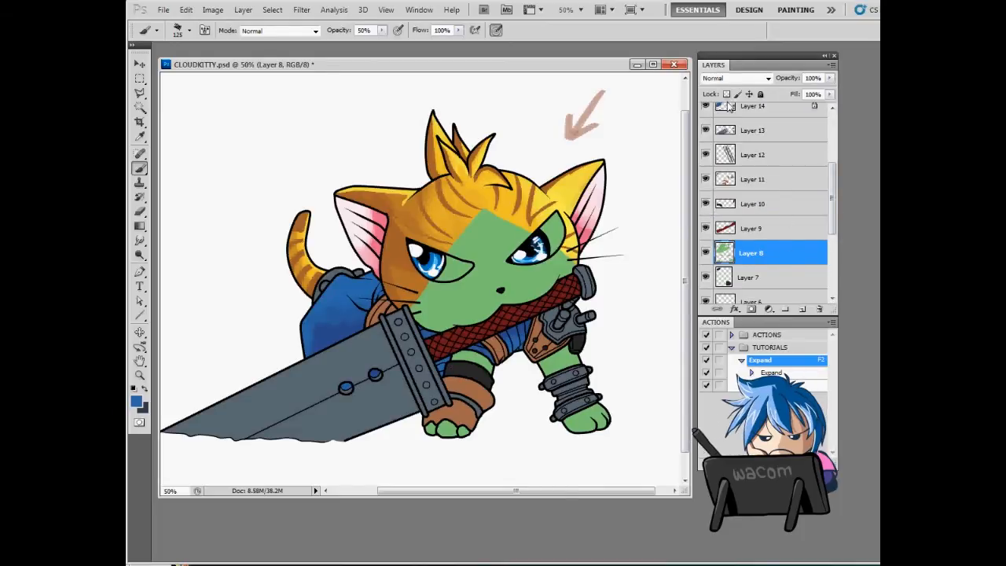
pyautogui.press('/')
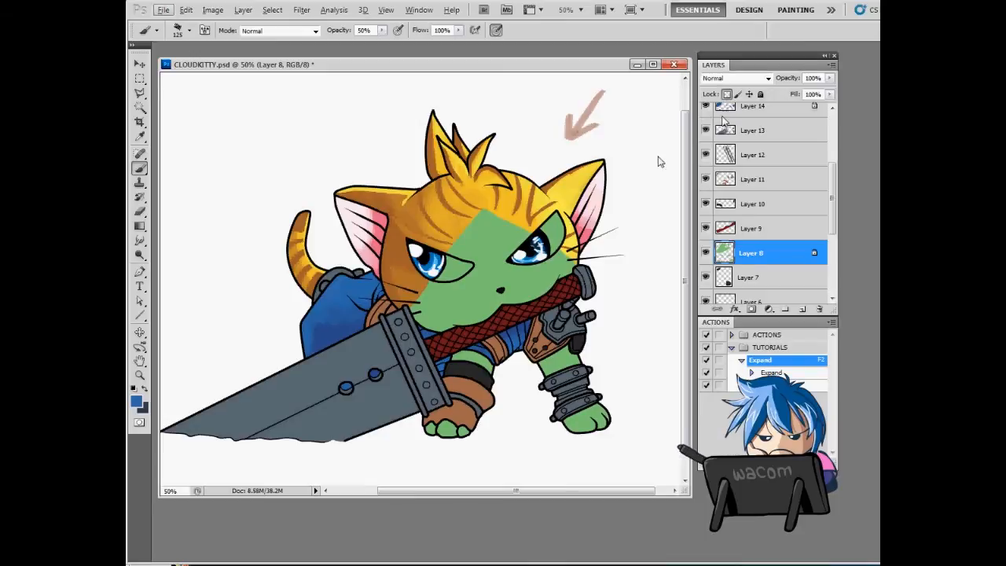
pyautogui.press('x')
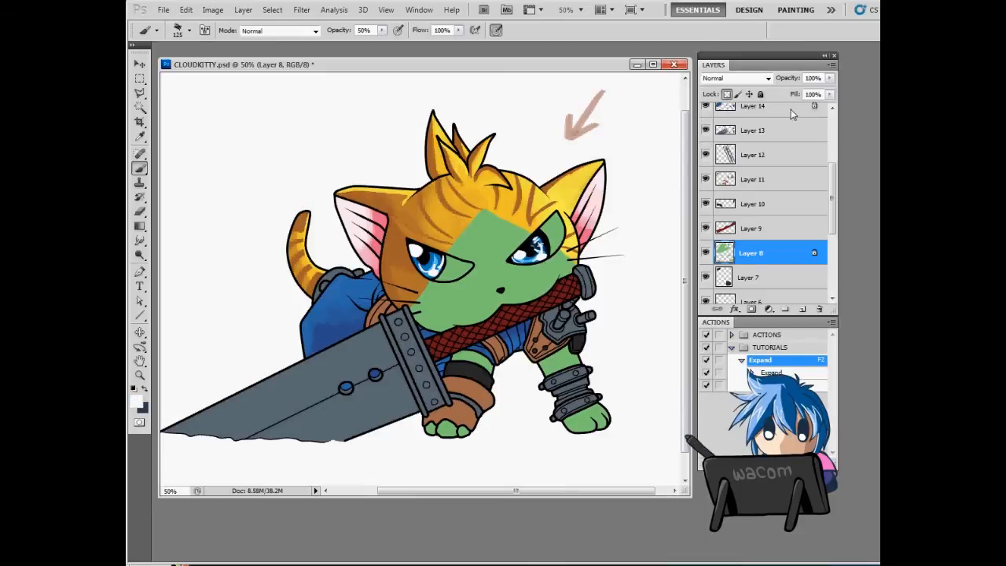
pyautogui.hotkey('shift', 'BackSpace')
pyautogui.press('Return')
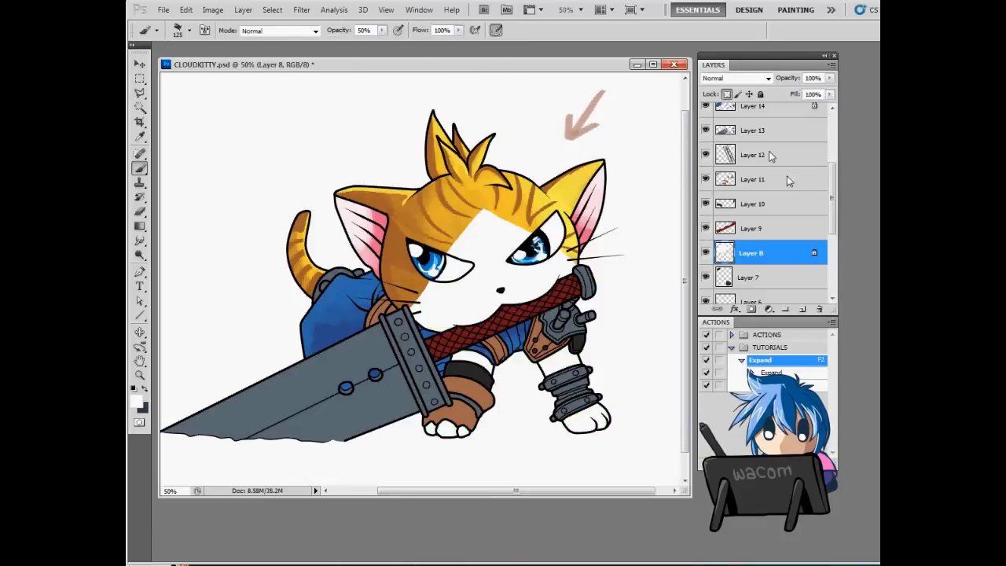
# - Shade the folds of the blue clothing on Layer 14 with darker blues, reducing the brush size for the details
pyautogui.press('v')
pyautogui.click(346, 315)
pyautogui.press('b')
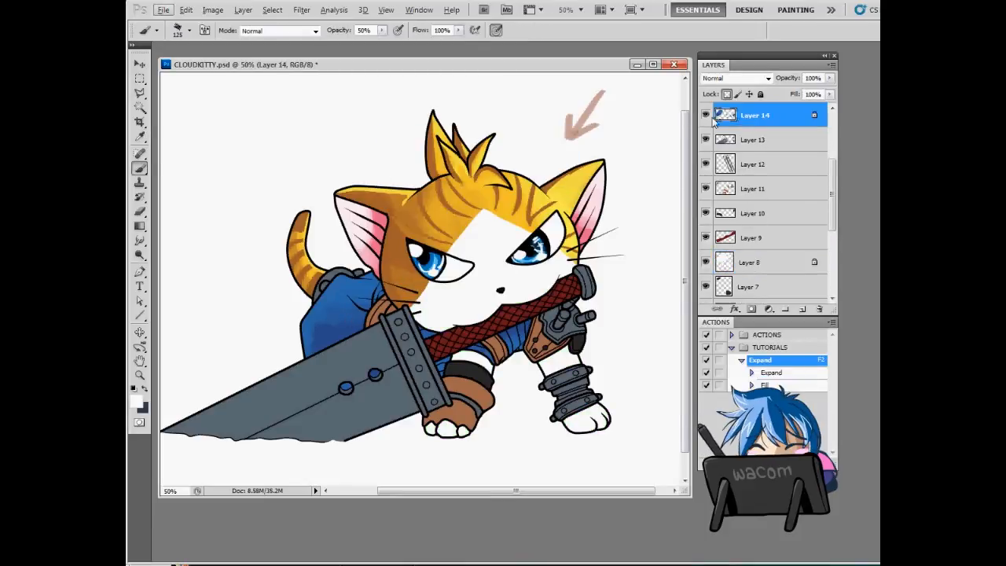
pyautogui.keyDown('alt'); pyautogui.click(361, 324); pyautogui.keyUp('alt')
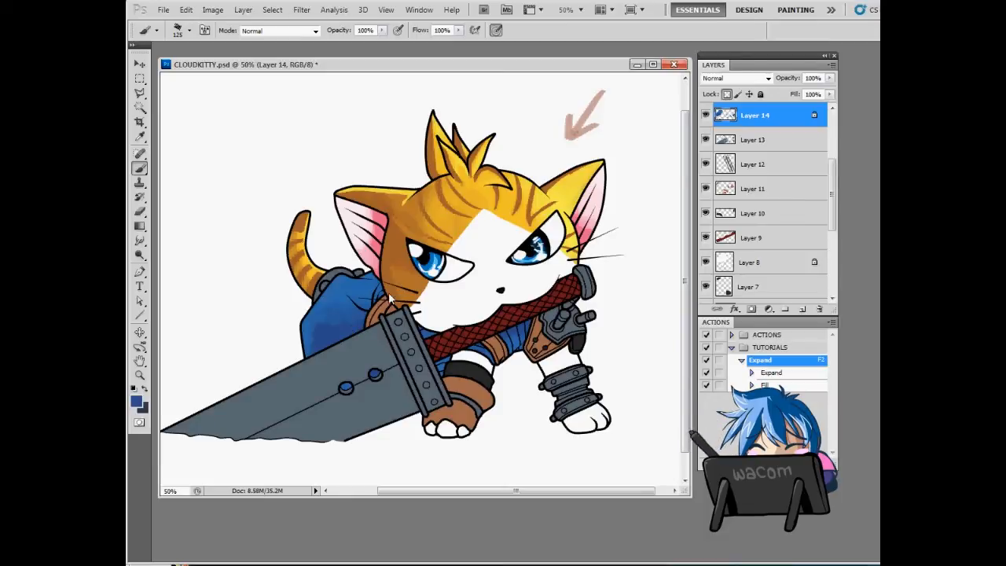
pyautogui.press('[')
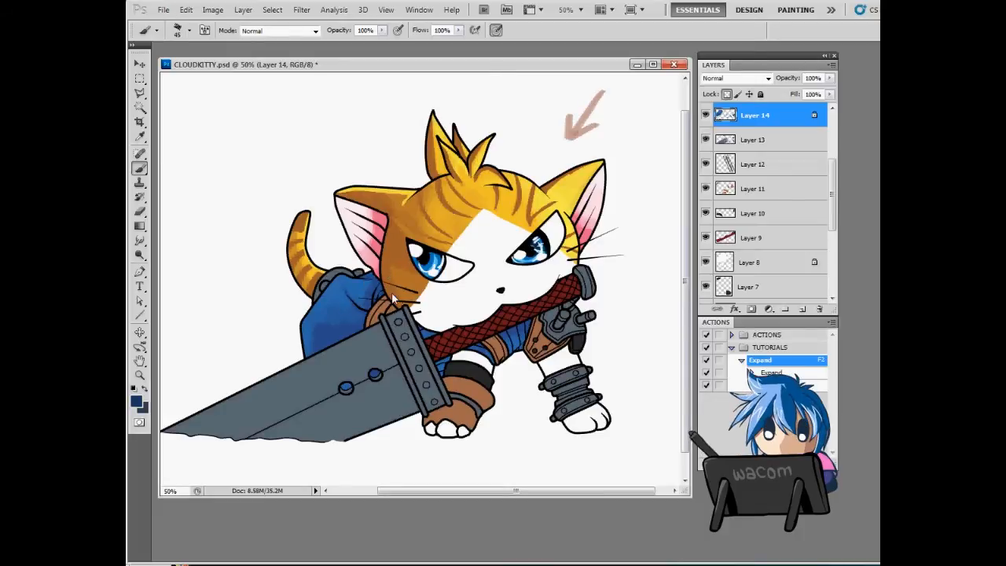
pyautogui.press('[')
pyautogui.press('[')
pyautogui.press('[')
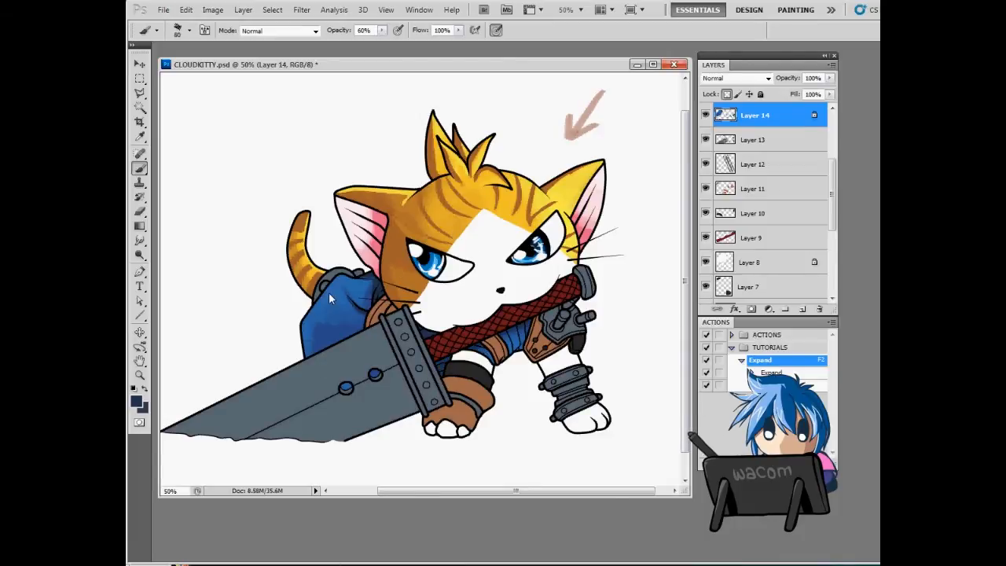
# - Paint purple reflected light along the lower left edge of the blue clothing with a size 40 brush at 100% opacity
pyautogui.press('p')
pyautogui.press('b')
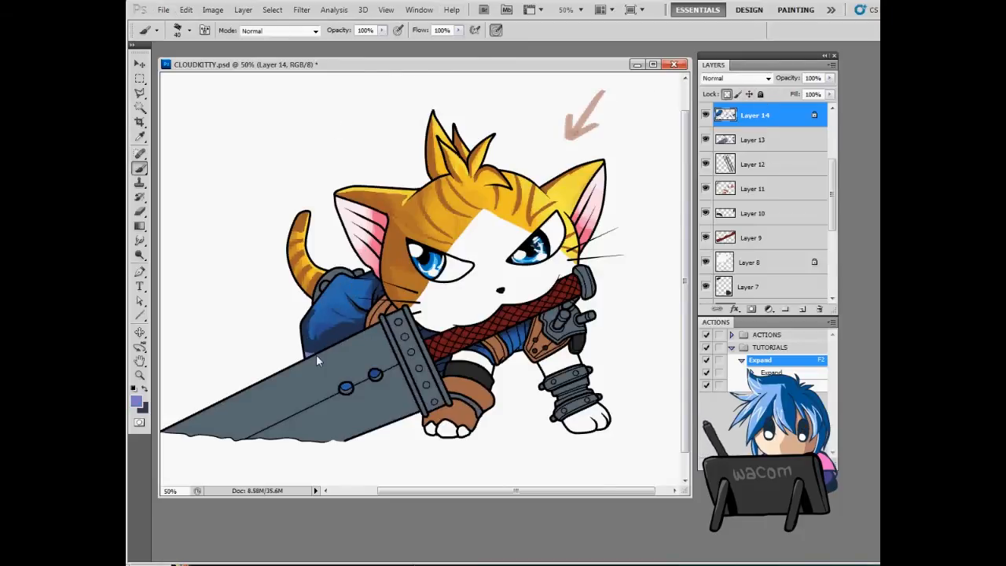
pyautogui.moveTo(311, 358); pyautogui.dragTo(306, 338)
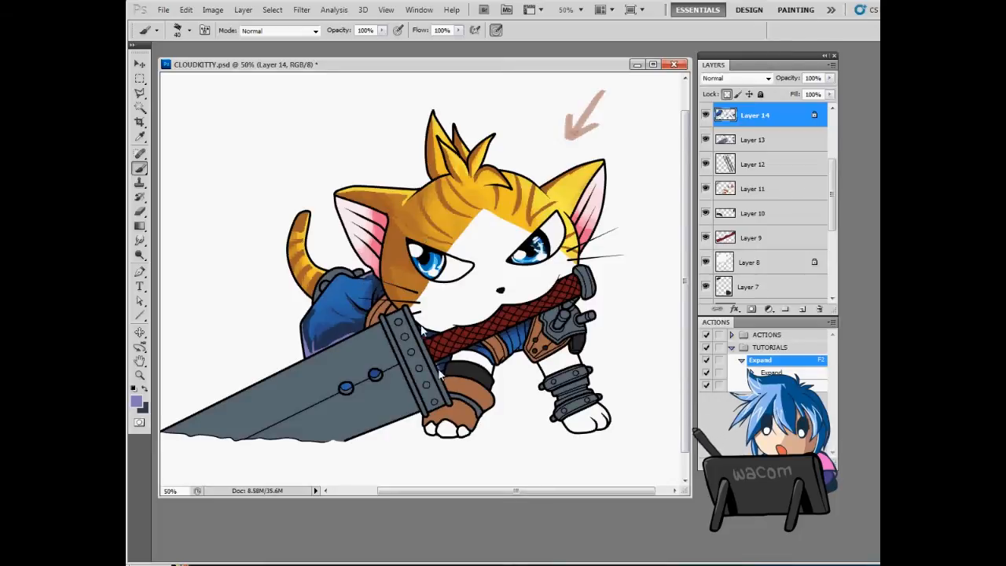
pyautogui.press('6')
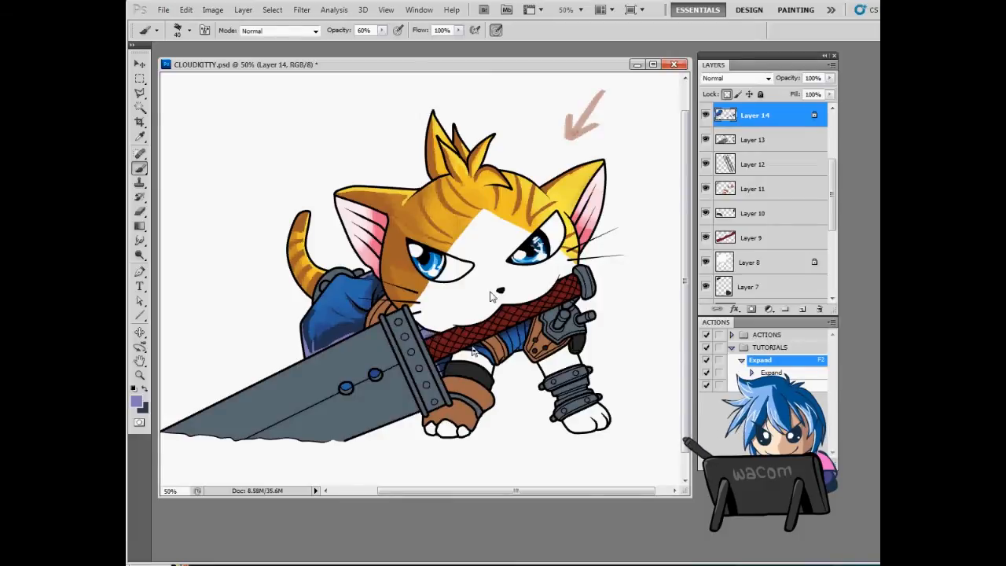
pyautogui.press('0')
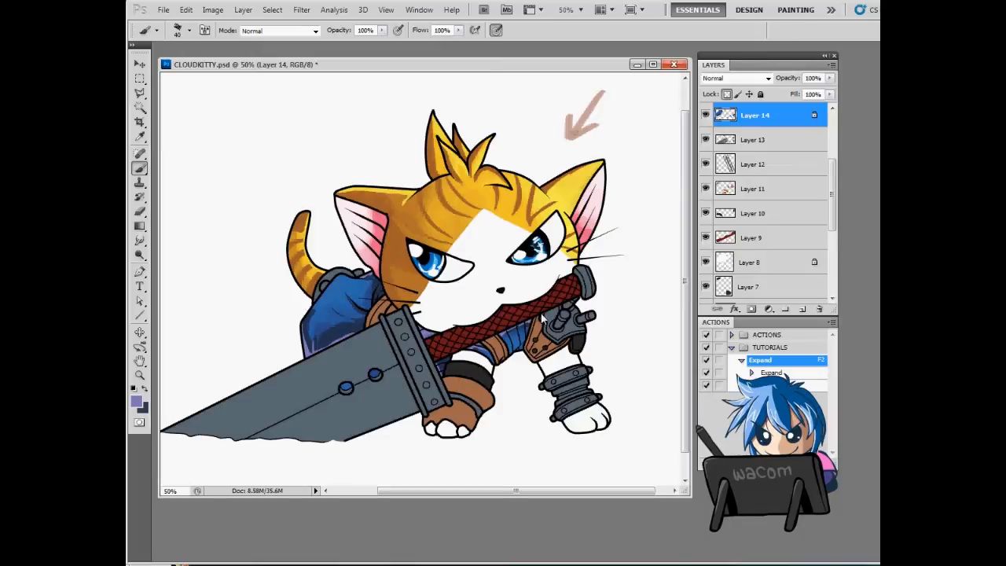
# - Lock the transparent pixels of Layer 13 and fill the sword and armor metal with a lighter gray
pyautogui.click(747, 142)
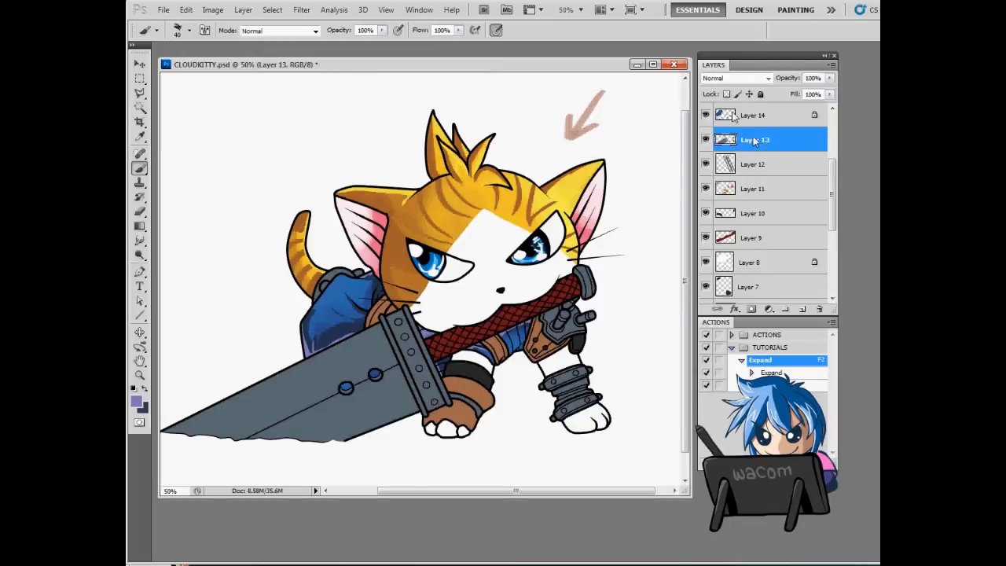
pyautogui.click(726, 94)
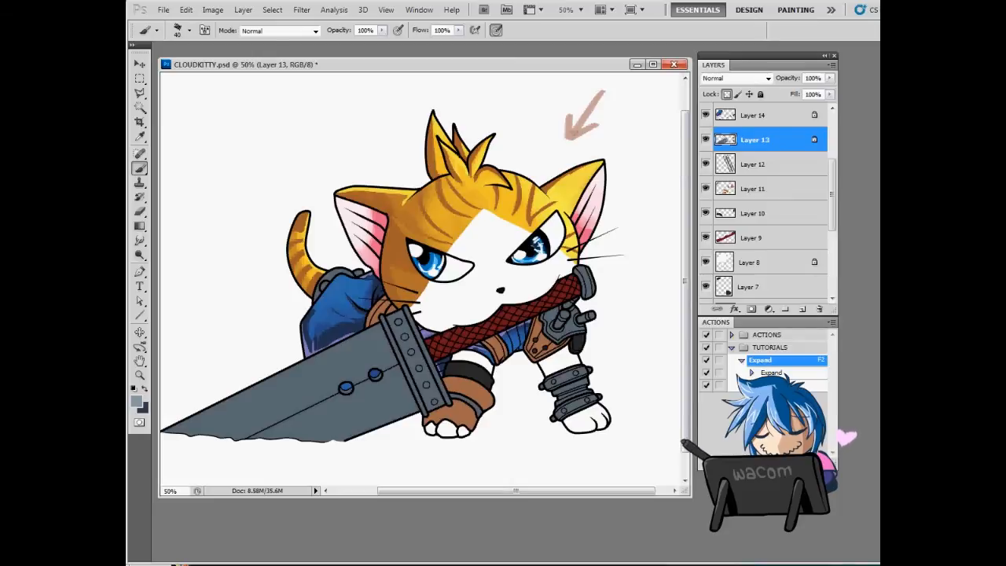
pyautogui.hotkey('alt', 'BackSpace')
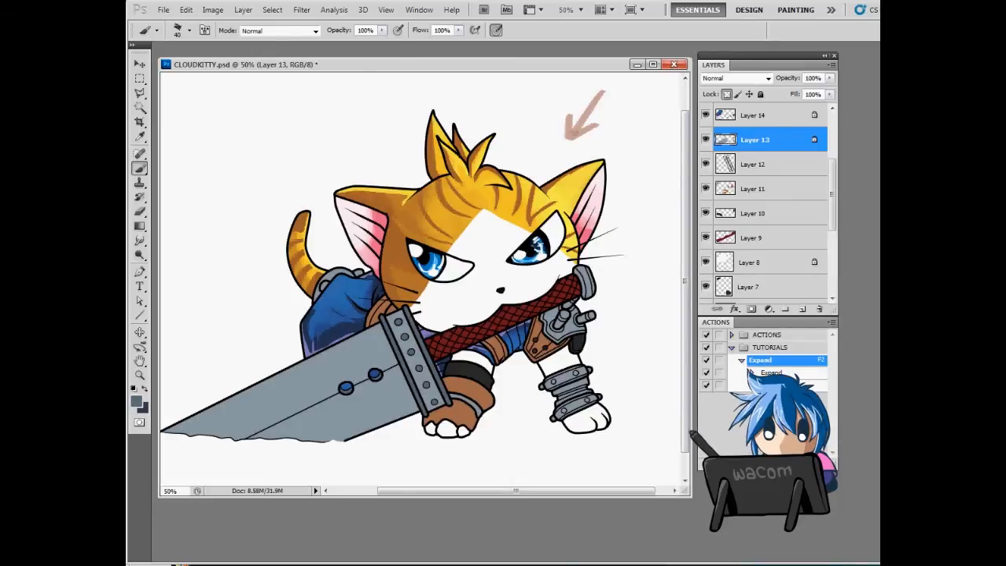
# - Shade the pommel at the end of the sword's handle with darker grays, using a small brush at 59% and 90% opacity
pyautogui.press('9')
pyautogui.press('[')
pyautogui.press('[')
pyautogui.press('[')
pyautogui.press('[')
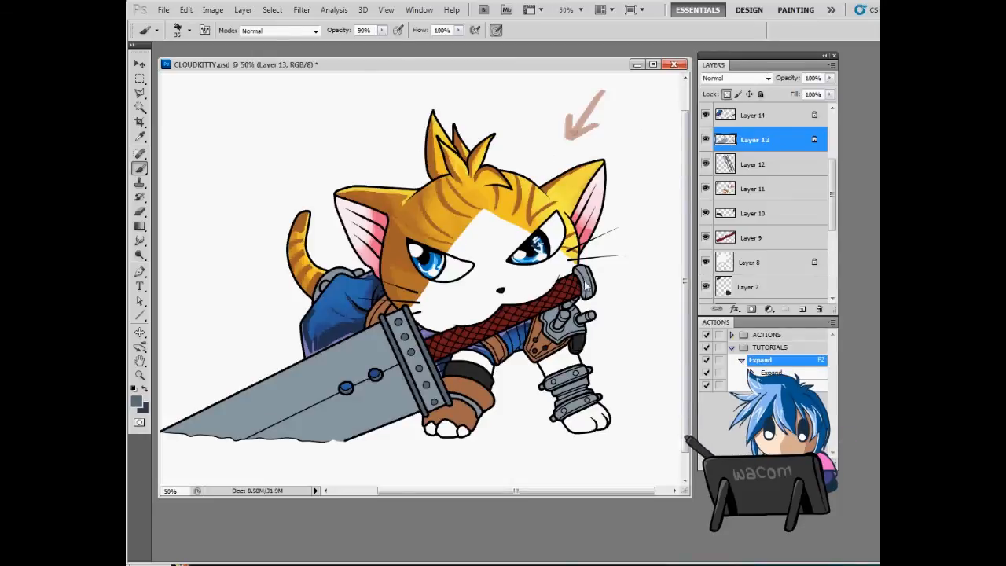
pyautogui.press('5')
pyautogui.press('9')
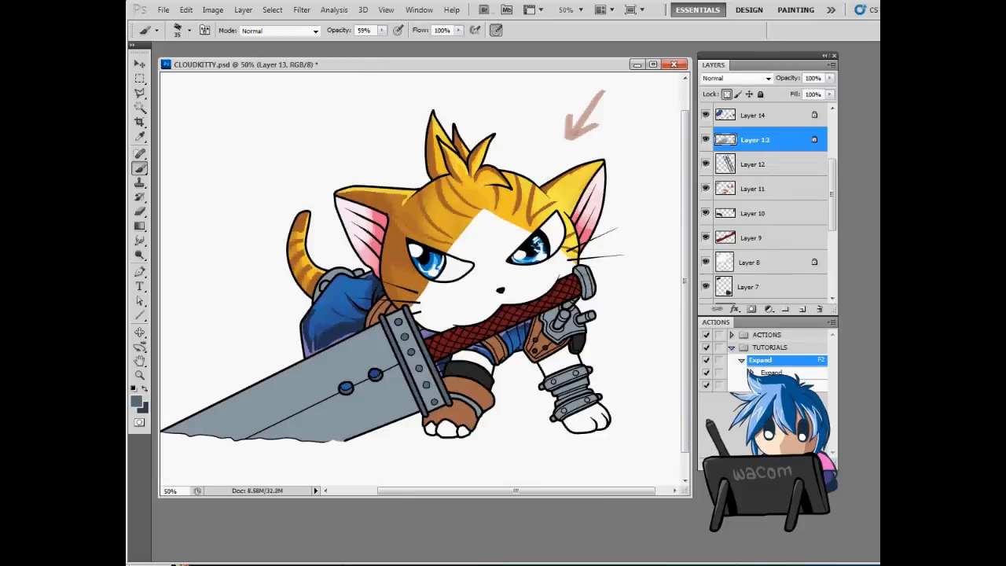
pyautogui.keyDown('alt'); pyautogui.click(583, 278); pyautogui.keyUp('alt')
pyautogui.moveTo(582, 276); pyautogui.dragTo(590, 290)
pyautogui.press('5')
pyautogui.press('9')
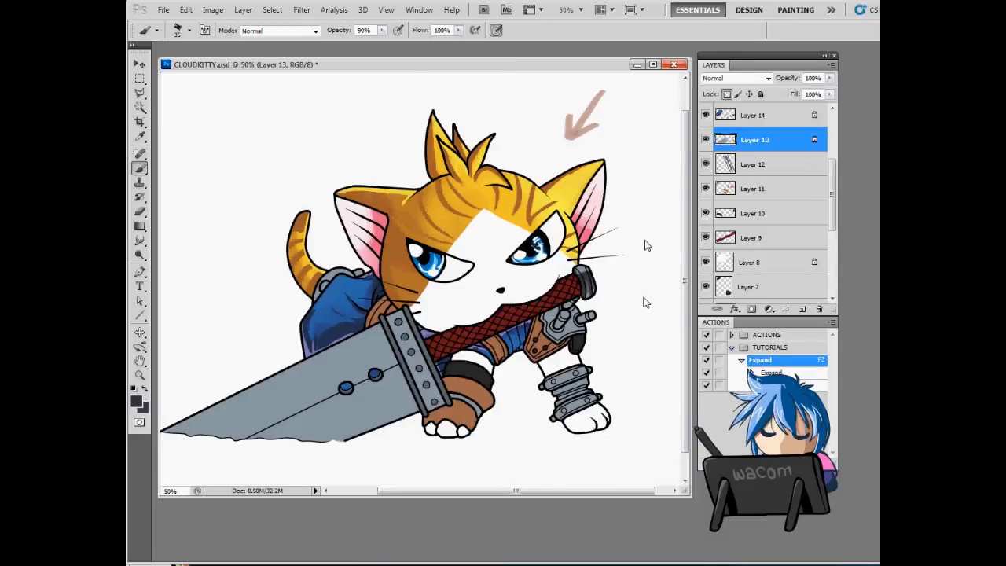
# - Highlight the sword's pommel in white with a size 15 brush, and darken the arm armor below it with a larger brush at 50% opacity
pyautogui.press('x')
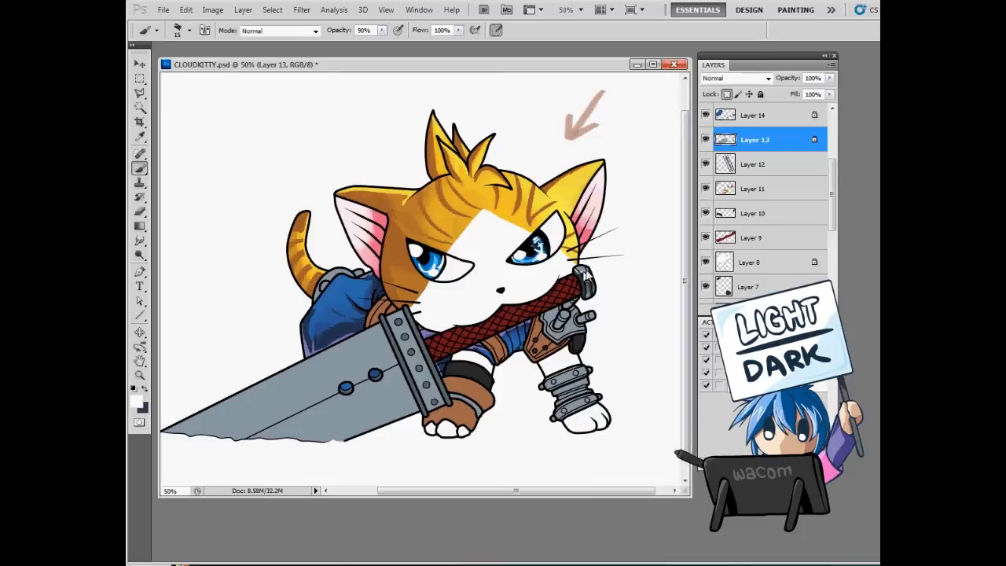
pyautogui.moveTo(590, 277); pyautogui.dragTo(590, 301)
pyautogui.press('x')
pyautogui.press('5')
pyautogui.press(']')
pyautogui.press(']')
pyautogui.press(']')
pyautogui.press(']')
pyautogui.moveTo(554, 313)
pyautogui.mouseDown()
pyautogui.moveTo(568, 323)
pyautogui.moveTo(557, 316)
pyautogui.moveTo(549, 335)
pyautogui.moveTo(578, 321)
pyautogui.moveTo(577, 308)
pyautogui.mouseUp()
# - Add dark details and white highlights to the arm armor below the pommel at 100% opacity
pyautogui.press('0')
pyautogui.press('[')
pyautogui.press('[')
pyautogui.press('[')
pyautogui.press('[')
pyautogui.press('[')
pyautogui.press('[')
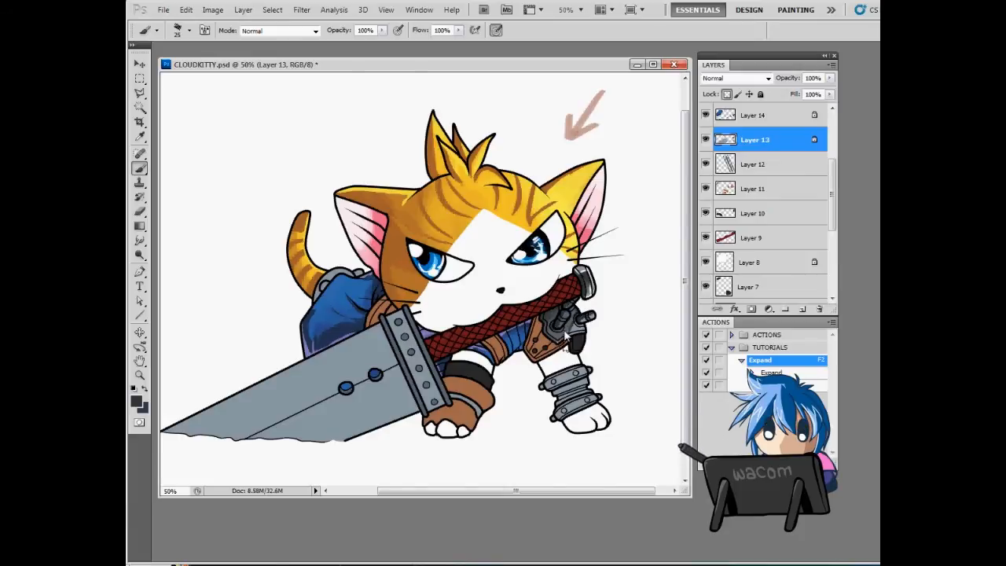
pyautogui.press('[')
pyautogui.press('x')
pyautogui.press('[')
pyautogui.moveTo(561, 329)
pyautogui.mouseDown()
pyautogui.moveTo(568, 313)
pyautogui.moveTo(563, 322)
pyautogui.moveTo(586, 323)
pyautogui.mouseUp()
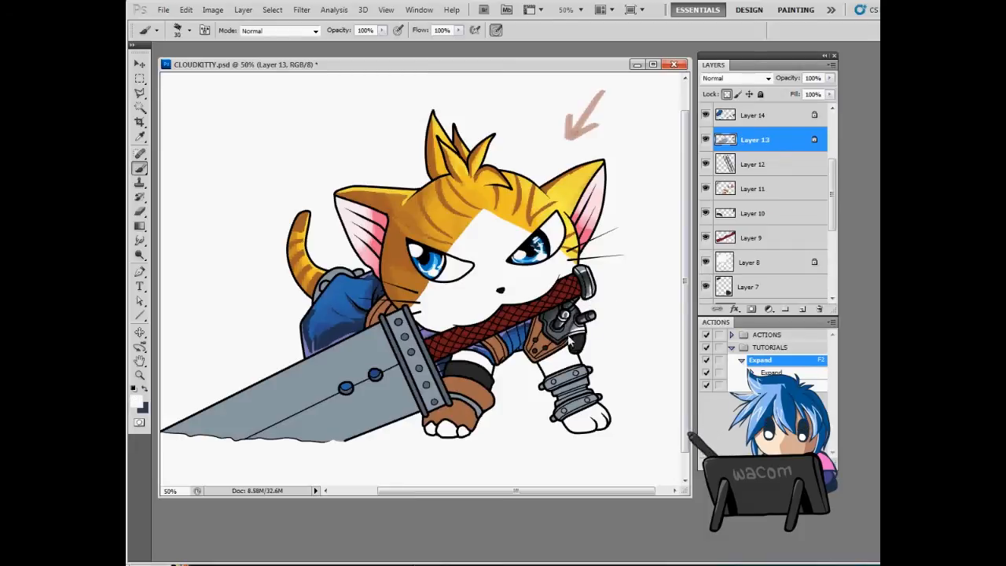
pyautogui.press(']')
pyautogui.press(']')
pyautogui.press(']')
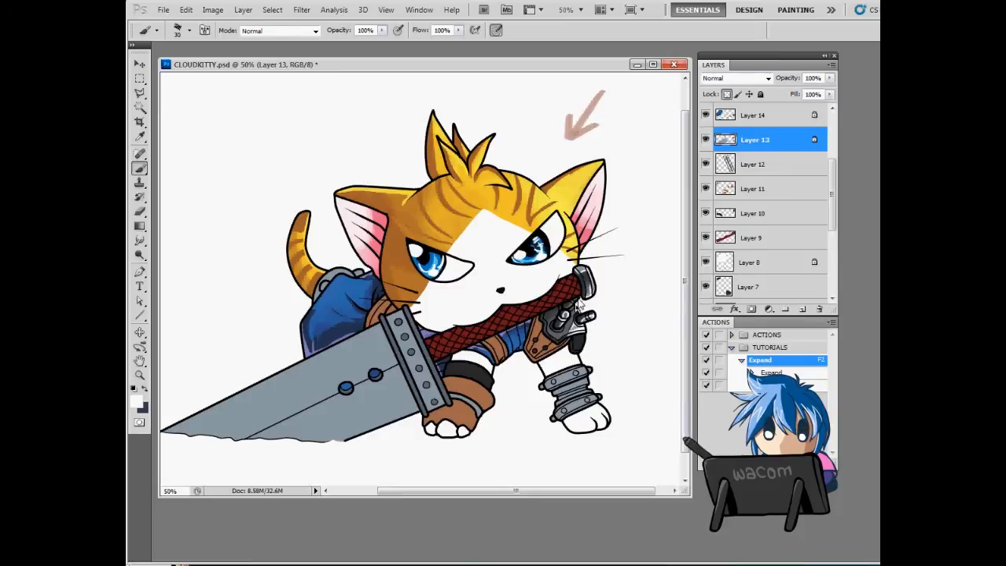
pyautogui.press(']')
pyautogui.press(']')
pyautogui.press(']')
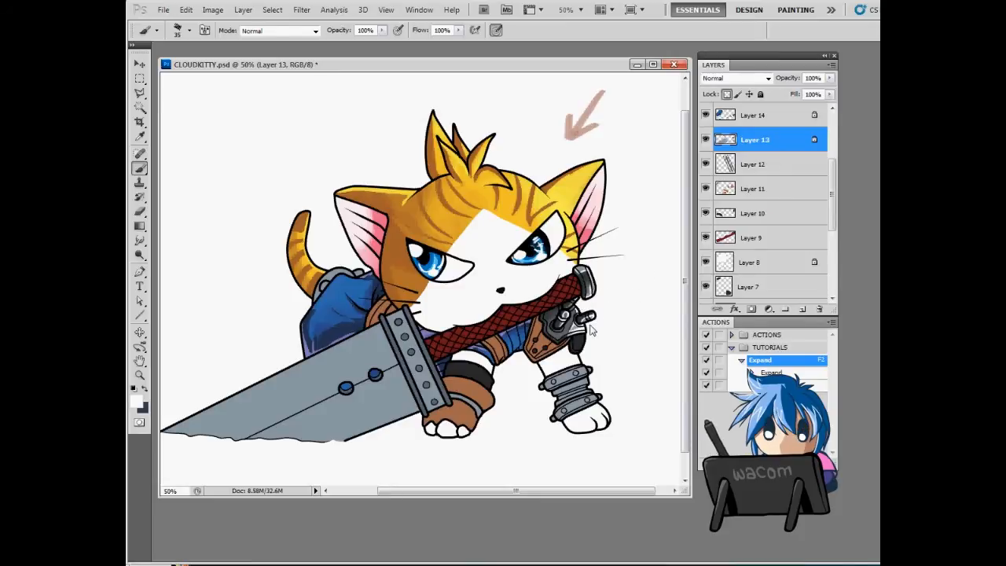
# - Return to Layer 13 and shade the metal bands above the white paw with sampled dark grays at 90% and 80% opacity
pyautogui.hotkey('alt', 'v')
pyautogui.keyDown('ctrl'); pyautogui.click(570, 231); pyautogui.keyUp('ctrl')
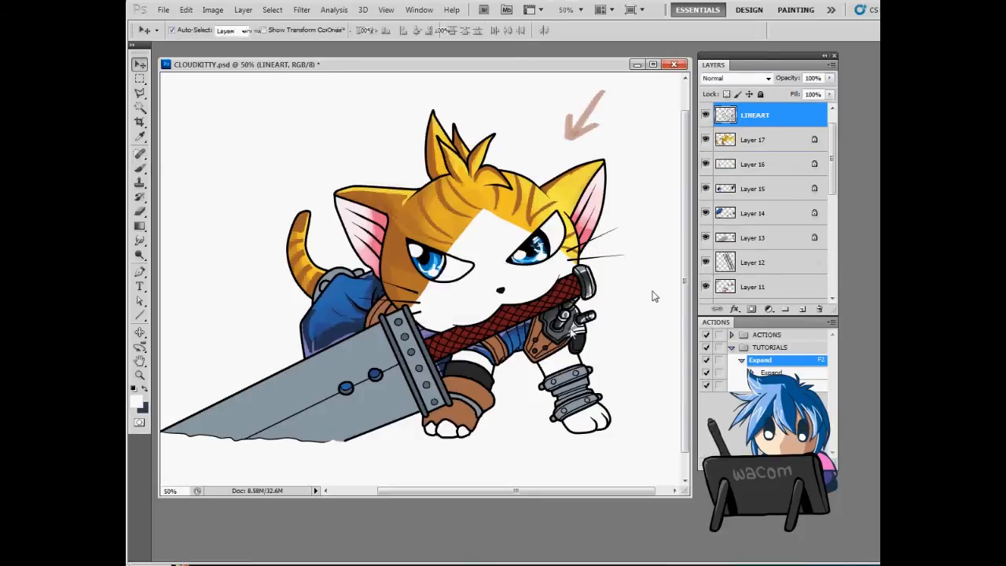
pyautogui.keyDown('ctrl'); pyautogui.click(576, 334); pyautogui.keyUp('ctrl')
pyautogui.keyDown('alt'); pyautogui.click(576, 335); pyautogui.keyUp('alt')
pyautogui.press('9')
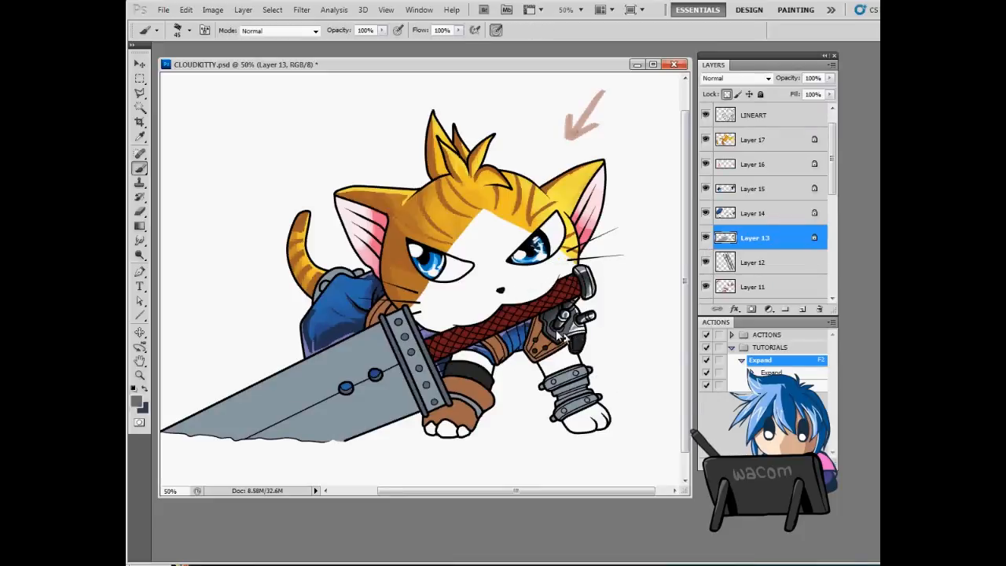
pyautogui.press('[')
pyautogui.press('[')
pyautogui.press('[')
pyautogui.moveTo(551, 377)
pyautogui.mouseDown()
pyautogui.moveTo(560, 413)
pyautogui.moveTo(570, 376)
pyautogui.moveTo(553, 382)
pyautogui.moveTo(565, 394)
pyautogui.moveTo(583, 390)
pyautogui.moveTo(555, 417)
pyautogui.moveTo(574, 412)
pyautogui.mouseUp()
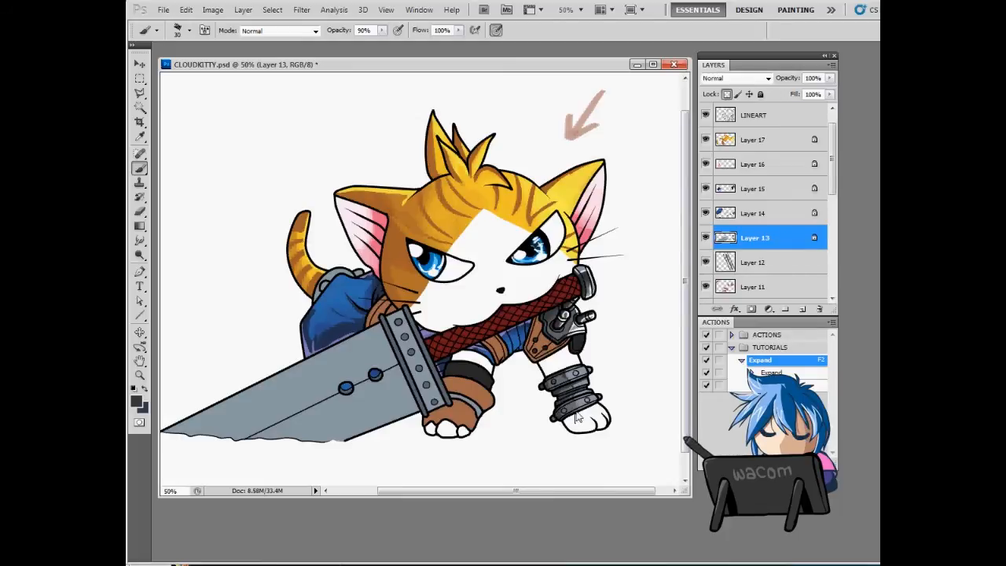
pyautogui.keyDown('alt'); pyautogui.click(572, 387); pyautogui.keyUp('alt')
pyautogui.press('[')
pyautogui.press('8')
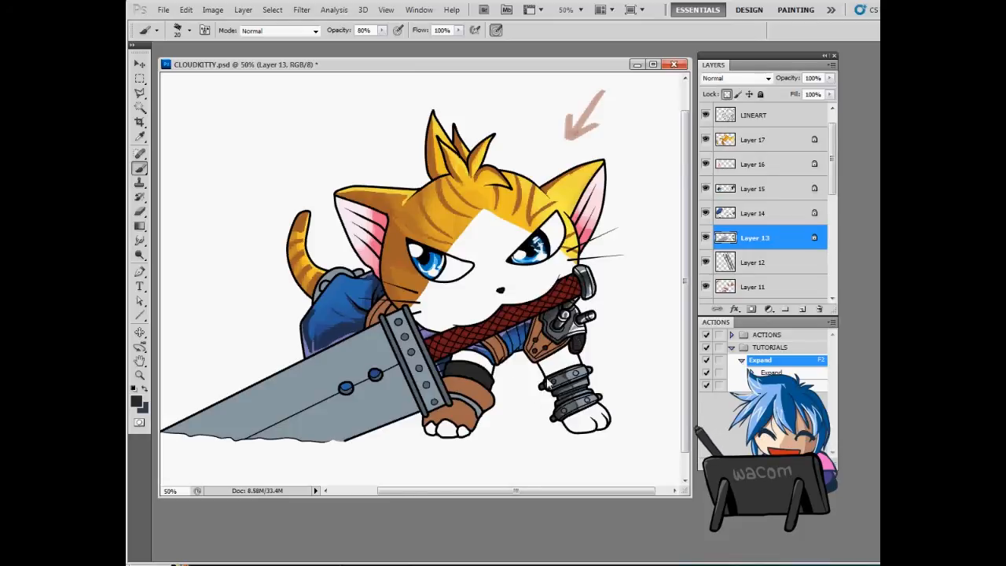
# - Paint white highlights on the metal bands above the white paw with a size 20 brush at 100% opacity
pyautogui.press('x')
pyautogui.press('0')
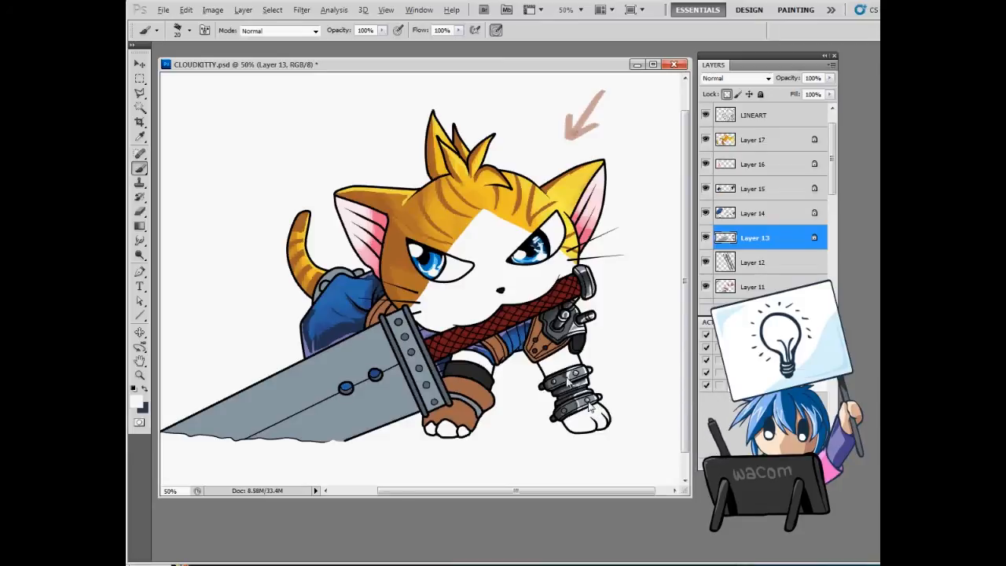
pyautogui.press('x')
pyautogui.keyDown('alt'); pyautogui.click(595, 397); pyautogui.keyUp('alt')
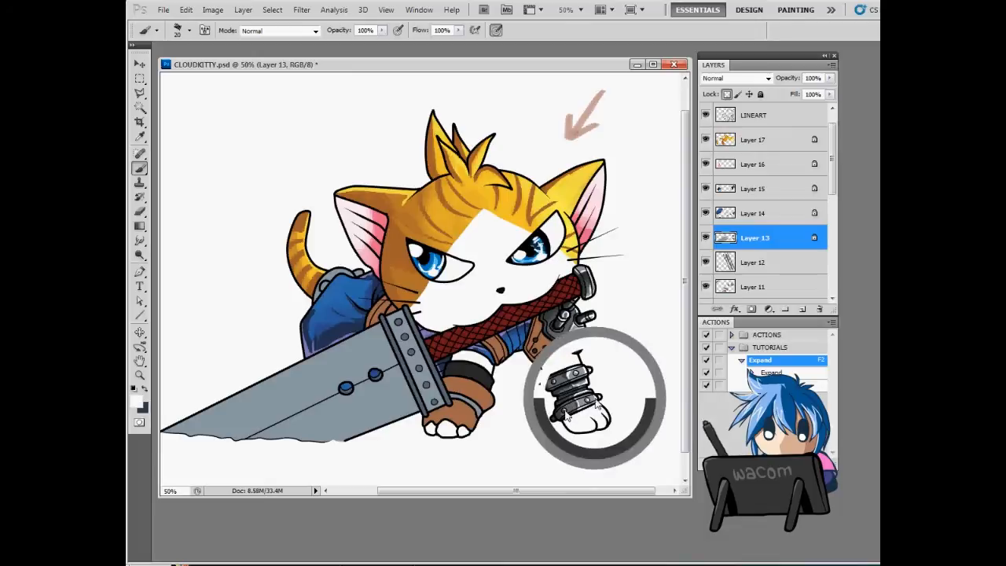
pyautogui.keyDown('alt'); pyautogui.click(586, 396); pyautogui.keyUp('alt')
pyautogui.keyDown('alt'); pyautogui.click(585, 390); pyautogui.keyUp('alt')
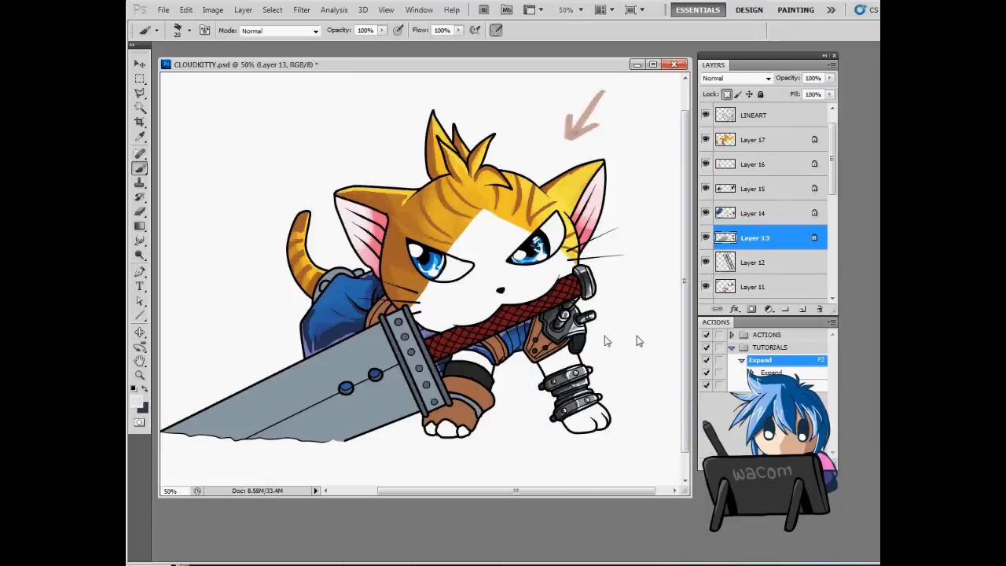
# - Shade and highlight the metal strap around the brown glove using grays sampled from the finished armor, at 50% and 100% opacity
pyautogui.keyDown('alt'); pyautogui.click(566, 334); pyautogui.keyUp('alt')
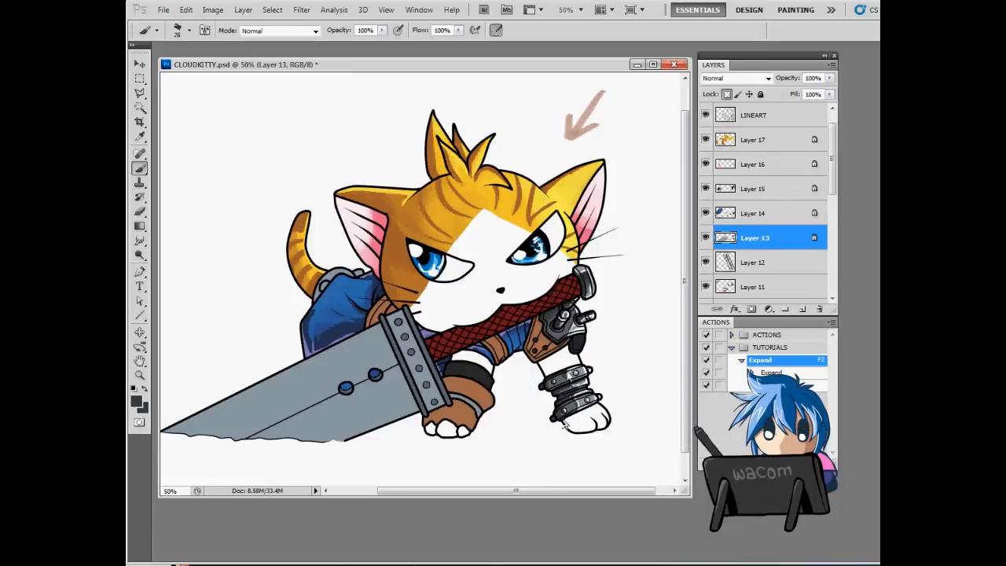
pyautogui.keyDown('alt'); pyautogui.click(617, 352); pyautogui.keyUp('alt')
pyautogui.press('5')
pyautogui.press(']')
pyautogui.press(']')
pyautogui.press(']')
pyautogui.press(']')
pyautogui.press(']')
pyautogui.press(']')
pyautogui.press('0')
pyautogui.press('[')
pyautogui.press('[')
pyautogui.press('[')
pyautogui.keyDown('alt'); pyautogui.click(574, 369); pyautogui.keyUp('alt')
# - Lay broad dark gray shading over the sword blade with a size 400 brush at 50% and 40% opacity
pyautogui.press('5')
pyautogui.keyDown('alt'); pyautogui.click(557, 369); pyautogui.keyUp('alt')
pyautogui.press(']')
pyautogui.press(']')
pyautogui.press(']')
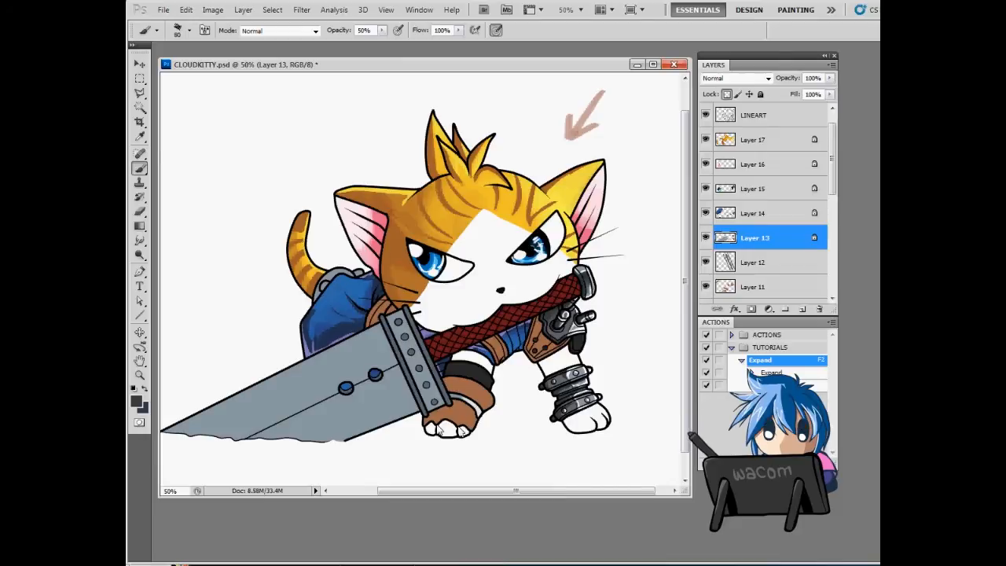
pyautogui.press(']')
pyautogui.press(']')
pyautogui.press(']')
pyautogui.press(']')
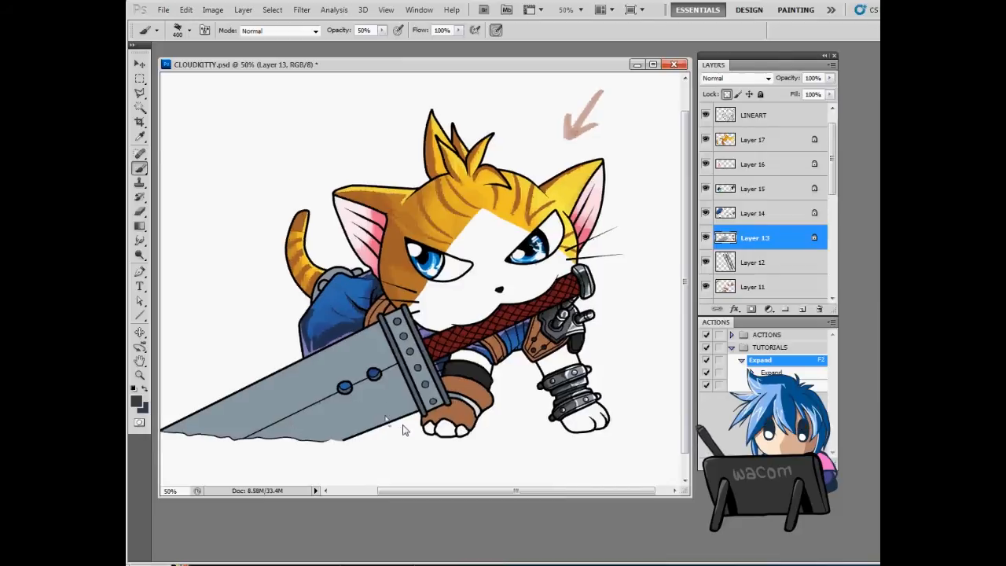
pyautogui.moveTo(204, 413)
pyautogui.mouseDown()
pyautogui.moveTo(333, 372)
pyautogui.moveTo(340, 378)
pyautogui.moveTo(295, 406)
pyautogui.moveTo(354, 405)
pyautogui.moveTo(248, 433)
pyautogui.mouseUp()
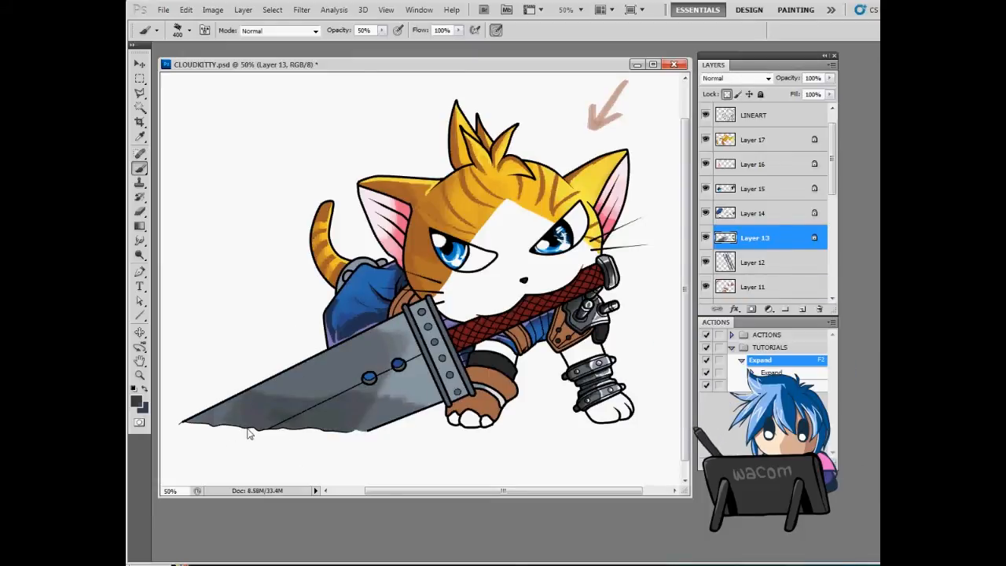
pyautogui.press('4')
pyautogui.moveTo(392, 326)
pyautogui.mouseDown()
pyautogui.moveTo(398, 371)
pyautogui.moveTo(376, 408)
pyautogui.moveTo(389, 352)
pyautogui.moveTo(375, 346)
pyautogui.moveTo(408, 419)
pyautogui.moveTo(389, 404)
pyautogui.moveTo(428, 320)
pyautogui.moveTo(441, 379)
pyautogui.moveTo(463, 403)
pyautogui.moveTo(460, 393)
pyautogui.moveTo(452, 403)
pyautogui.moveTo(404, 330)
pyautogui.moveTo(440, 412)
pyautogui.moveTo(427, 383)
pyautogui.moveTo(296, 361)
pyautogui.moveTo(348, 349)
pyautogui.moveTo(338, 345)
pyautogui.moveTo(401, 354)
pyautogui.mouseUp()
# - Blend the blade's shading with grays sampled from the blade, using a smaller brush at 40% and 50% opacity
pyautogui.keyDown('alt'); pyautogui.click(286, 404); pyautogui.keyUp('alt')
pyautogui.press('0')
pyautogui.press('[')
pyautogui.press('[')
pyautogui.press('[')
pyautogui.press('[')
pyautogui.press('[')
pyautogui.press('[')
pyautogui.press('[')
pyautogui.press('4')
pyautogui.keyDown('alt'); pyautogui.click(399, 322); pyautogui.keyUp('alt')
pyautogui.keyDown('alt'); pyautogui.click(342, 368); pyautogui.keyUp('alt')
pyautogui.keyDown('alt'); pyautogui.click(332, 371); pyautogui.keyUp('alt')
pyautogui.press('5')
pyautogui.press(']')
pyautogui.press(']')
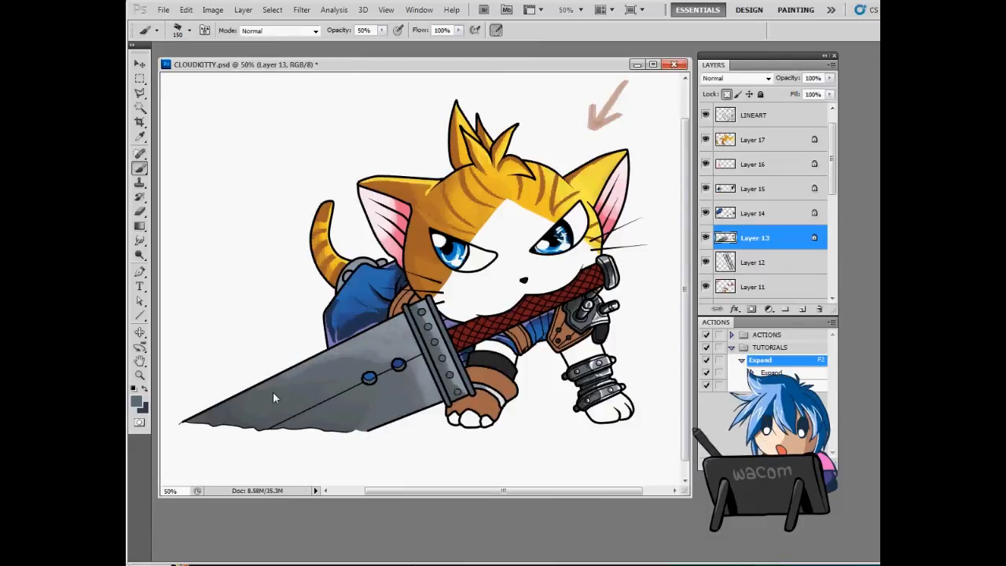
# - Shade the sword's guard with a sampled dark blue-gray, using a size 25 brush at 100% opacity
pyautogui.press('0')
pyautogui.press('[')
pyautogui.press('[')
pyautogui.press('[')
pyautogui.press('[')
pyautogui.press('[')
pyautogui.press('[')
pyautogui.press('[')
pyautogui.press('[')
pyautogui.press('[')
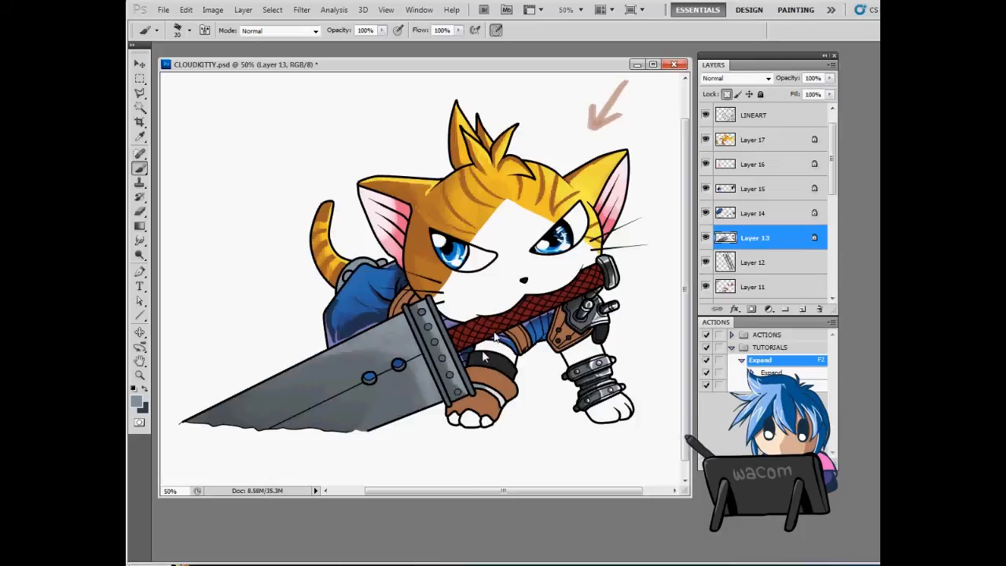
pyautogui.keyDown('alt'); pyautogui.click(590, 365); pyautogui.keyUp('alt')
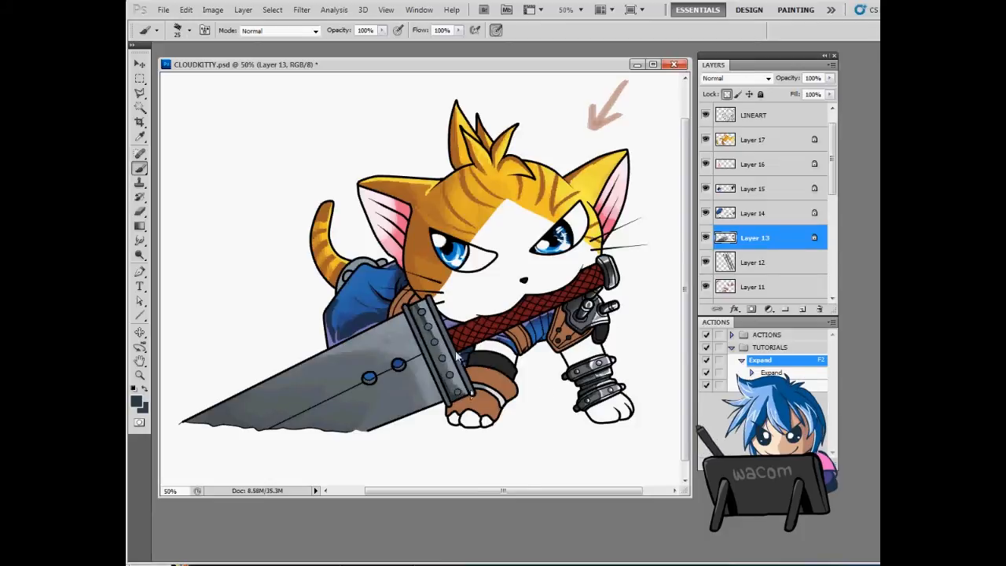
# - Paint white highlights down the sword's guard and along the length of the blade with a small brush at 100% opacity
pyautogui.press('x')
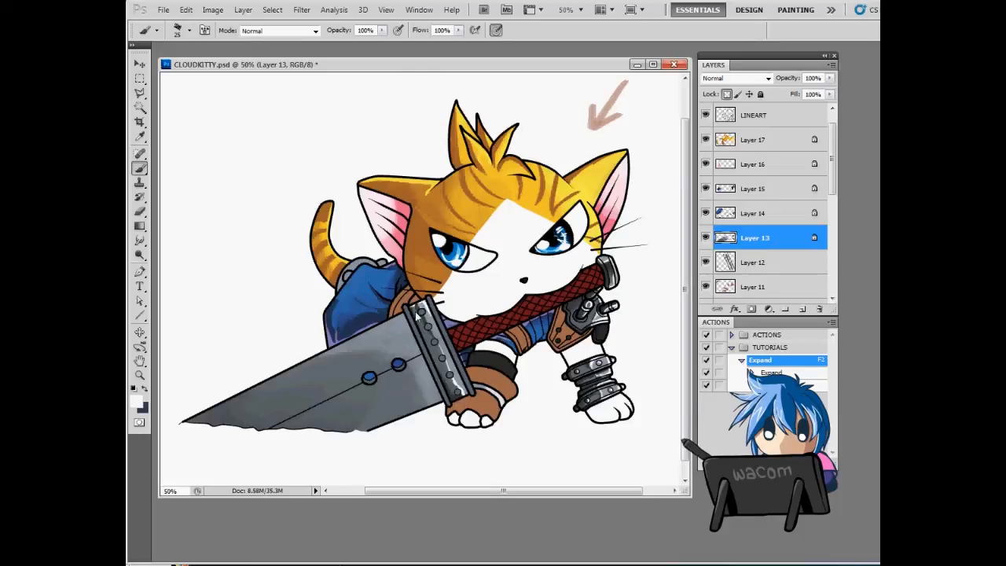
pyautogui.moveTo(425, 307); pyautogui.dragTo(462, 390)
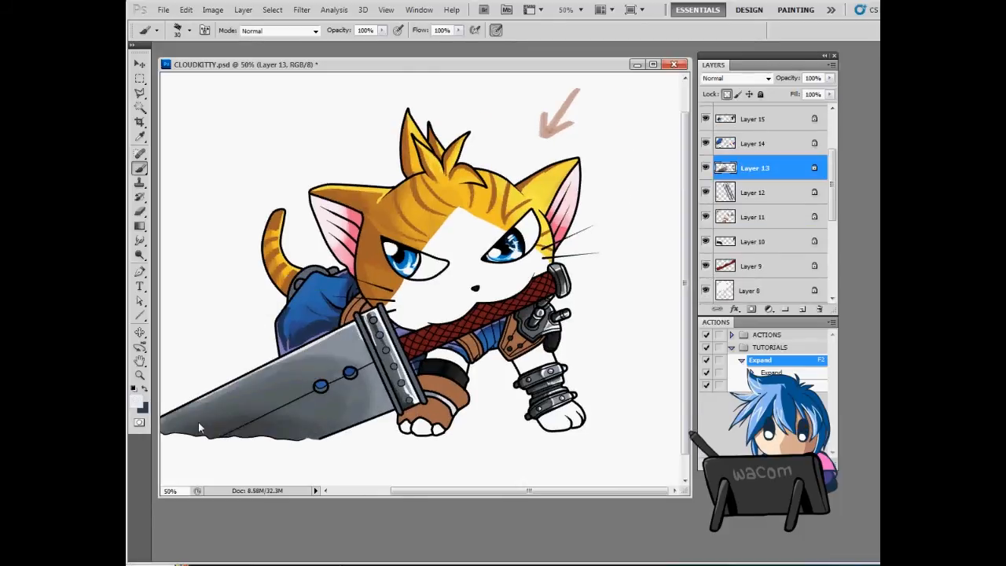
pyautogui.moveTo(198, 422)
pyautogui.mouseDown()
pyautogui.moveTo(361, 344)
pyautogui.moveTo(368, 362)
pyautogui.mouseUp()
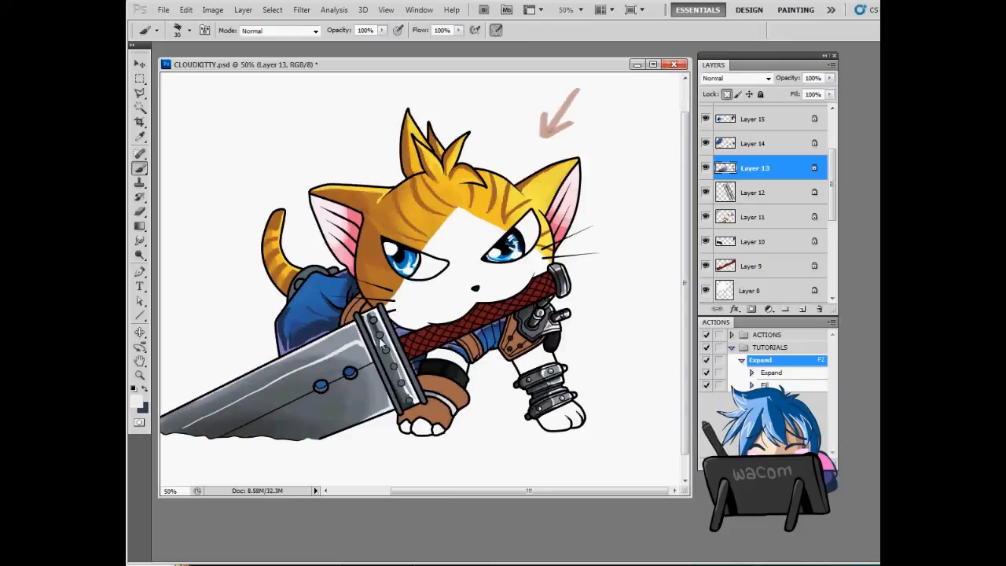
# - Define the blade's bevel with dark gray strokes and highlight its lower edge in white, finishing with a size 40 brush at 80% opacity
pyautogui.press('x')
pyautogui.press(']')
pyautogui.press(']')
pyautogui.press(']')
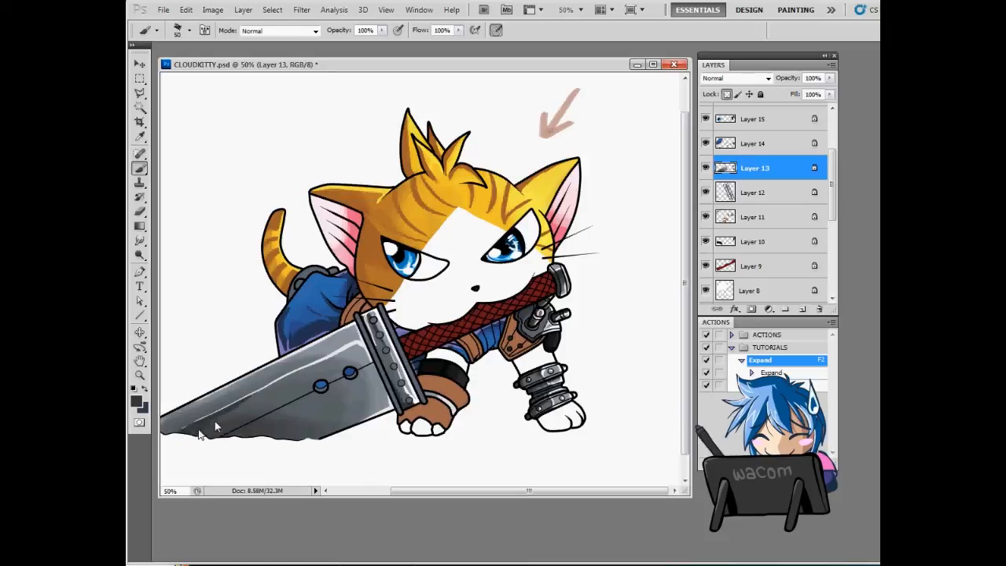
pyautogui.press('4')
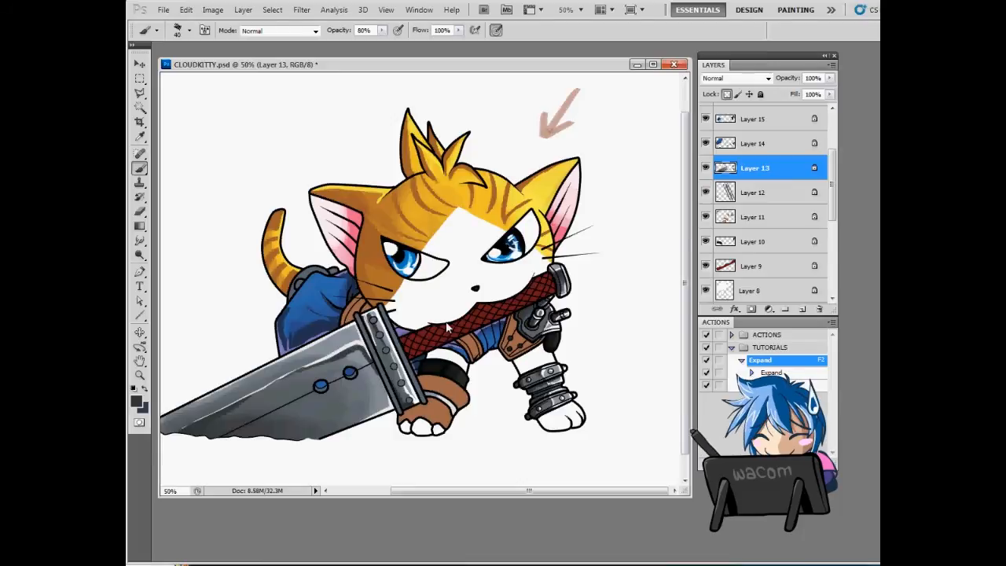
pyautogui.keyDown('alt'); pyautogui.click(363, 344); pyautogui.keyUp('alt')
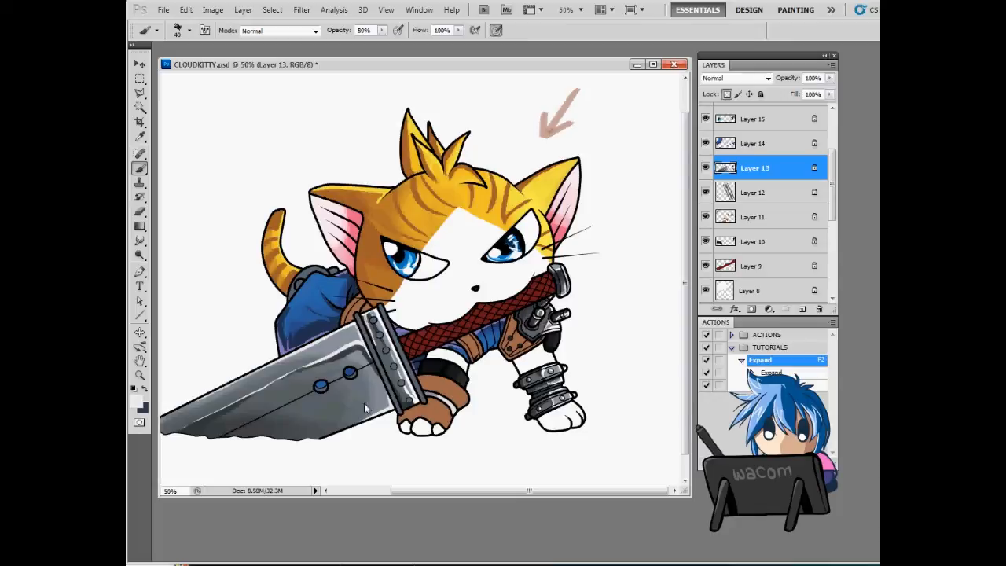
pyautogui.keyDown('alt'); pyautogui.click(371, 363); pyautogui.keyUp('alt')
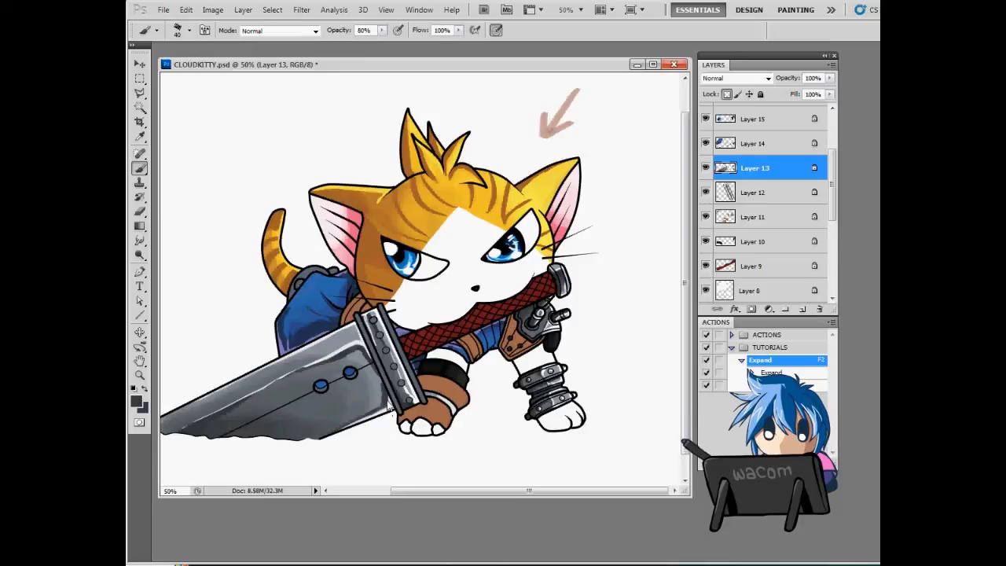
# - Soften and deepen the blade's dark shading with larger brushes up to size 100, lowering the opacity to 50% and 30%
pyautogui.press(']')
pyautogui.press(']')
pyautogui.press(']')
pyautogui.press(']')
pyautogui.press(']')
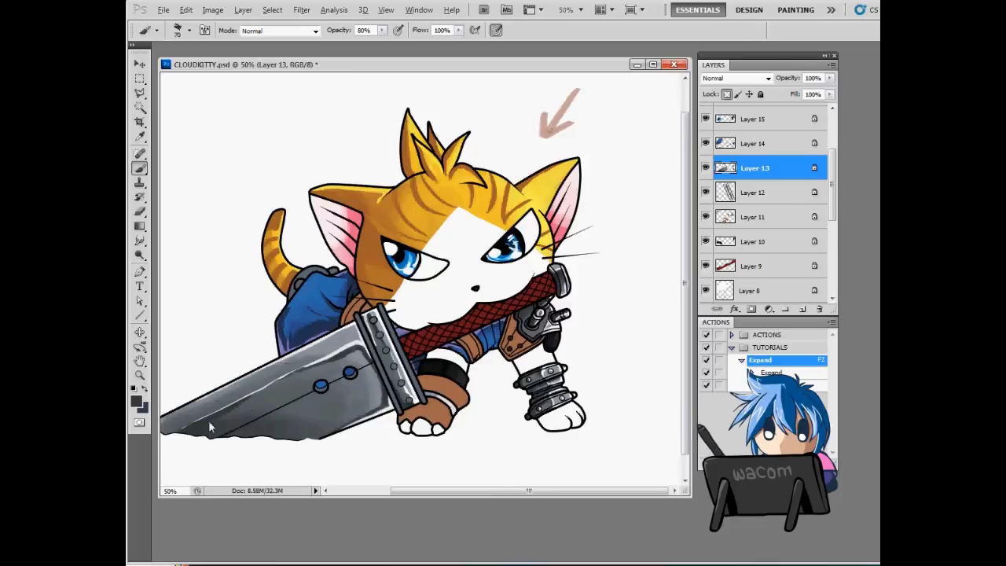
pyautogui.press('5')
pyautogui.press('4')
pyautogui.moveTo(264, 396)
pyautogui.mouseDown()
pyautogui.moveTo(371, 369)
pyautogui.moveTo(187, 416)
pyautogui.moveTo(285, 408)
pyautogui.mouseUp()
pyautogui.press(']')
pyautogui.press('5')
pyautogui.moveTo(190, 424); pyautogui.dragTo(308, 360)
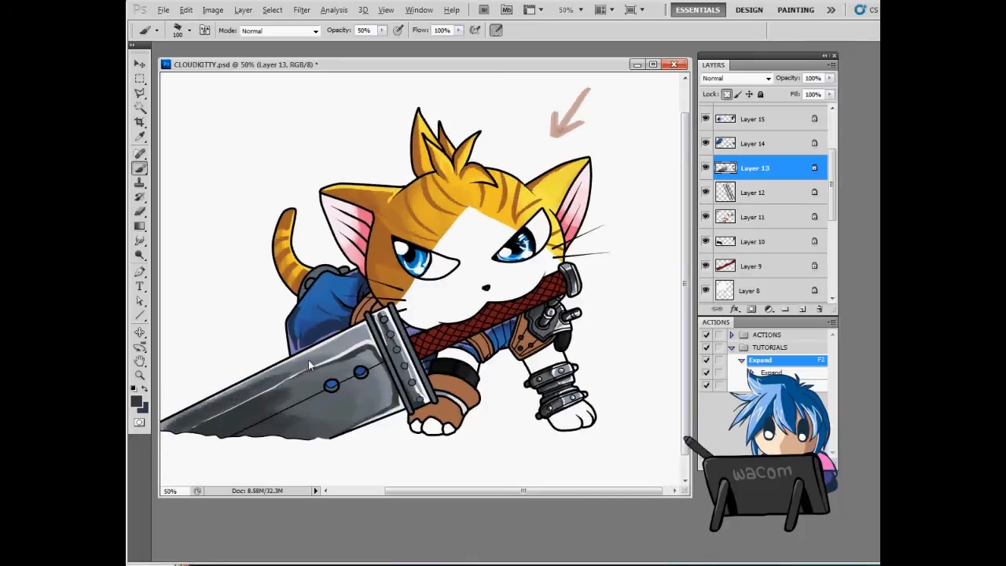
pyautogui.press('3')
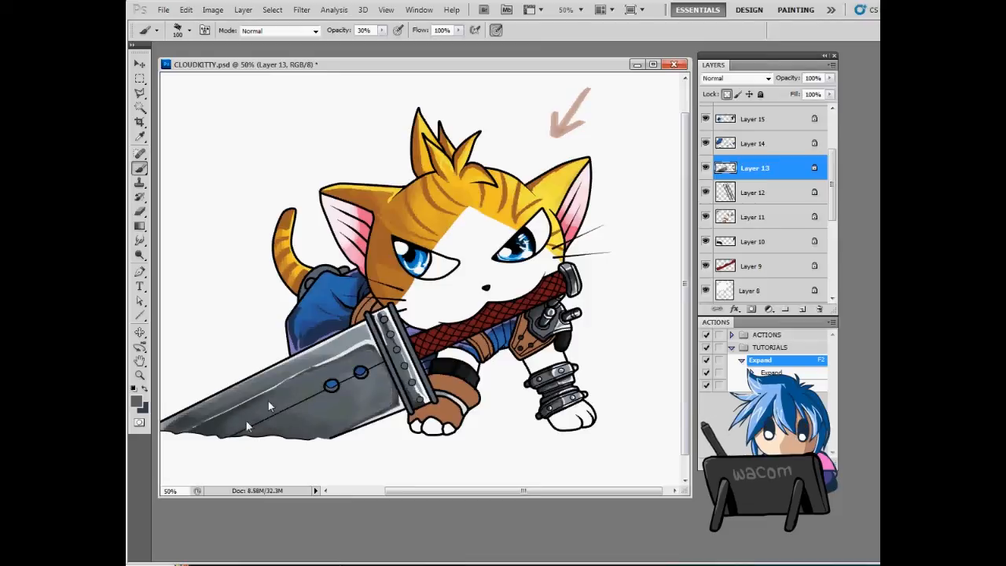
# - Check what Layer 12 contains and shade its guard edges and rivets with sampled dark gray, using a size 30 brush at 90% opacity
pyautogui.click(727, 192)
pyautogui.click(706, 192)
pyautogui.click(706, 192)
pyautogui.press('[')
pyautogui.press('[')
pyautogui.press('[')
pyautogui.press('[')
pyautogui.press('[')
pyautogui.keyDown('alt'); pyautogui.click(400, 397); pyautogui.keyUp('alt')
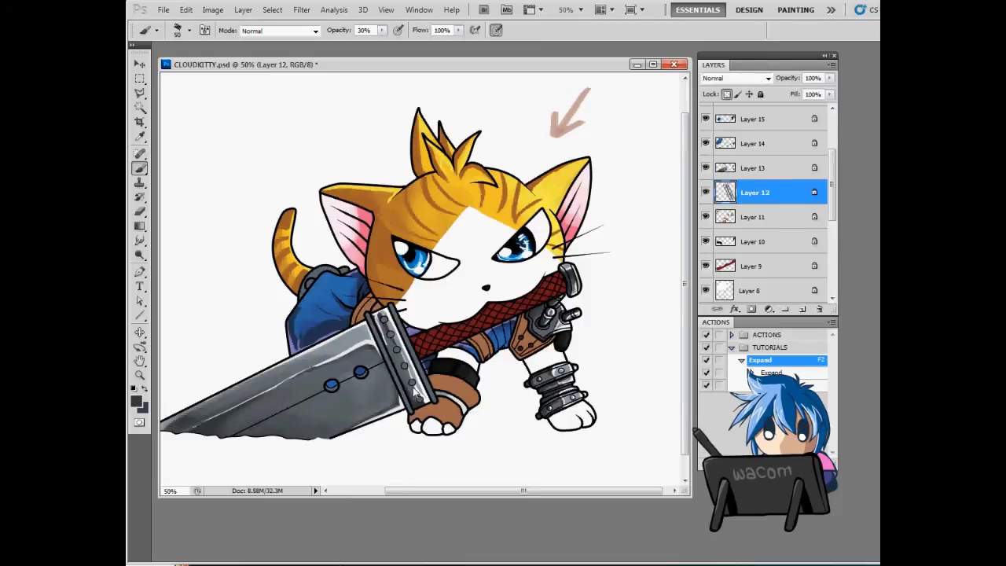
pyautogui.press('[')
pyautogui.moveTo(385, 356); pyautogui.dragTo(410, 413)
pyautogui.moveTo(377, 338); pyautogui.dragTo(392, 364)
pyautogui.moveTo(390, 313); pyautogui.dragTo(437, 412)
pyautogui.moveTo(381, 319); pyautogui.dragTo(417, 400)
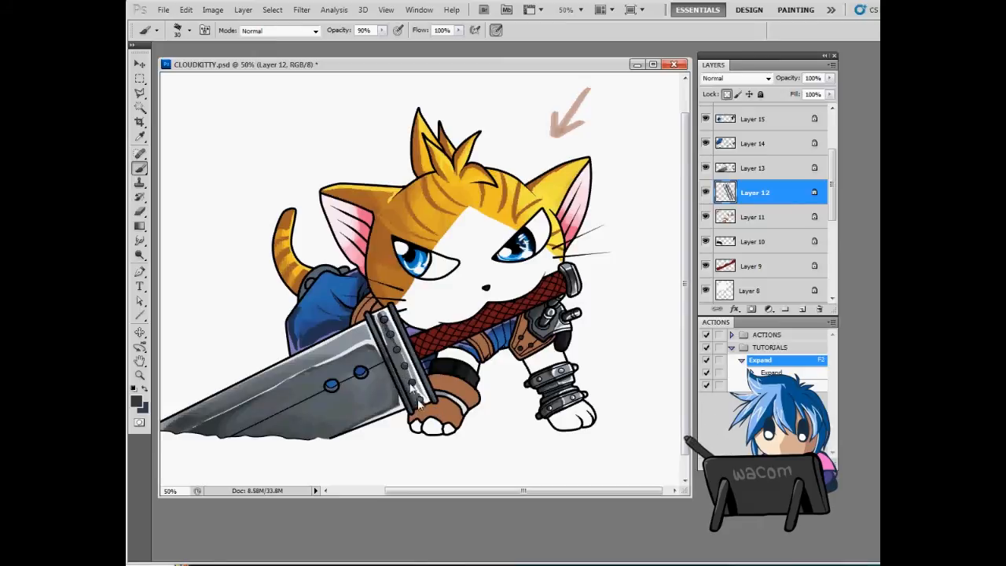
# - Highlight the guard's rivets on Layer 12 with sampled light gray and white, using a size 20 brush at 100% opacity
pyautogui.keyDown('alt'); pyautogui.click(401, 346); pyautogui.keyUp('alt')
pyautogui.press('[')
pyautogui.press('0')
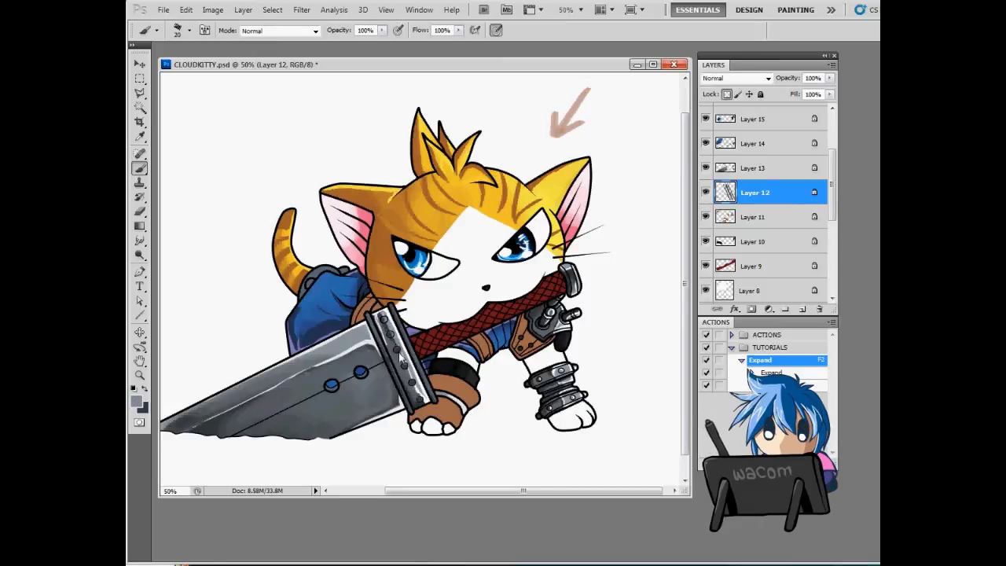
pyautogui.keyDown('alt'); pyautogui.click(420, 390); pyautogui.keyUp('alt')
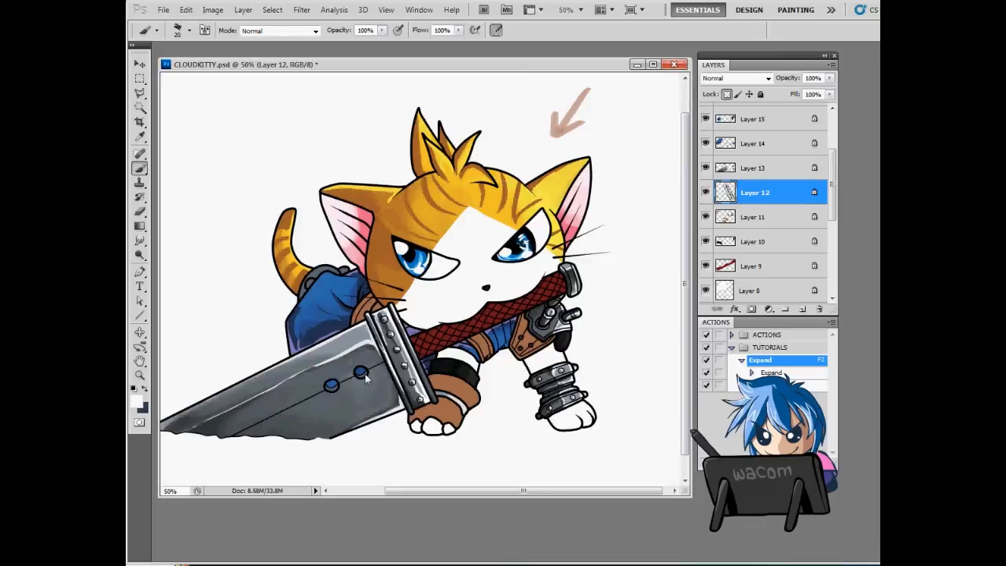
# - Darken the blade toward its broken tip on Layer 13 with a size 100 Multiply brush at 30% opacity, and restore the brush to Normal mode
pyautogui.press('F2')
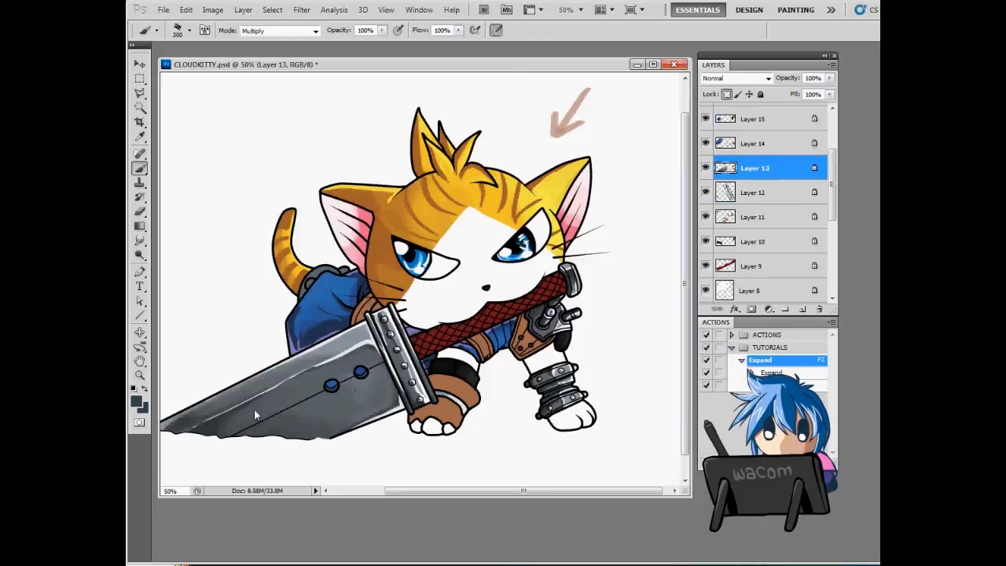
pyautogui.press('[')
pyautogui.press('[')
pyautogui.press('[')
pyautogui.press('[')
pyautogui.press('5')
pyautogui.moveTo(213, 441)
pyautogui.mouseDown()
pyautogui.moveTo(292, 419)
pyautogui.moveTo(274, 408)
pyautogui.moveTo(200, 438)
pyautogui.moveTo(296, 398)
pyautogui.moveTo(230, 424)
pyautogui.mouseUp()
pyautogui.hotkey('ctrl', 'z')
pyautogui.press('3')
pyautogui.moveTo(313, 379)
pyautogui.mouseDown()
pyautogui.moveTo(274, 412)
pyautogui.moveTo(197, 441)
pyautogui.mouseUp()
pyautogui.hotkey('shift', 'alt', 'n')
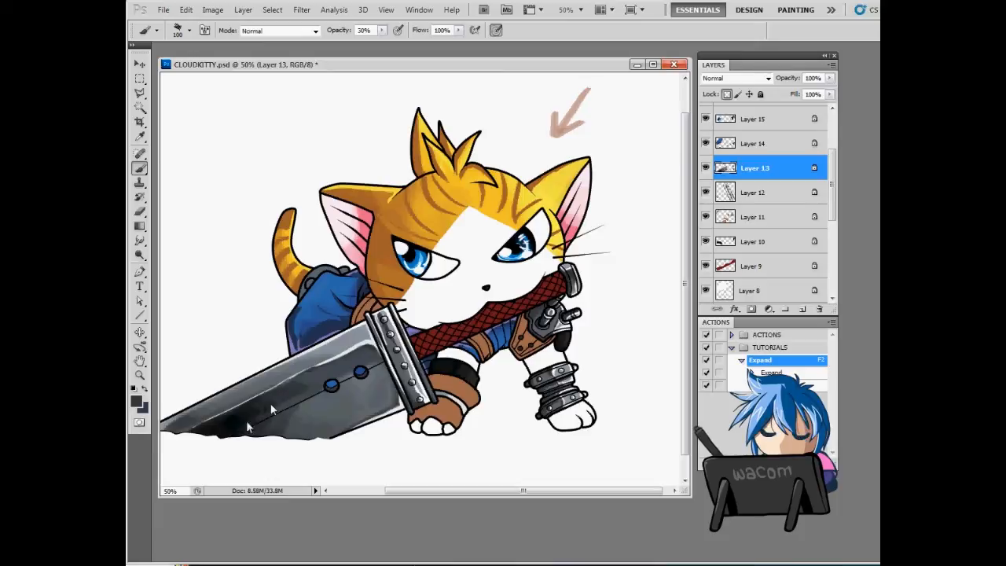
# - Blend the dark shading near the blade's broken tip on Layer 13 with sampled grays at 20%, 50% and 15% opacity
pyautogui.press('2')
pyautogui.moveTo(223, 438); pyautogui.dragTo(268, 424)
pyautogui.keyDown('alt'); pyautogui.click(231, 417); pyautogui.keyUp('alt')
pyautogui.press('5')
pyautogui.moveTo(228, 428); pyautogui.dragTo(315, 371)
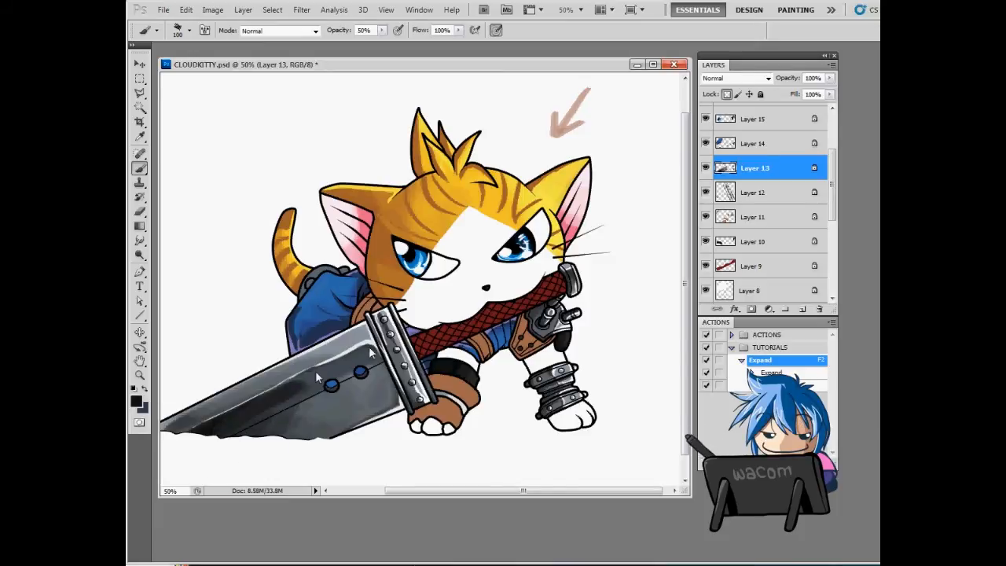
pyautogui.keyDown('alt'); pyautogui.click(268, 395); pyautogui.keyUp('alt')
pyautogui.press('1')
pyautogui.press('5')
pyautogui.moveTo(277, 402); pyautogui.dragTo(231, 438)
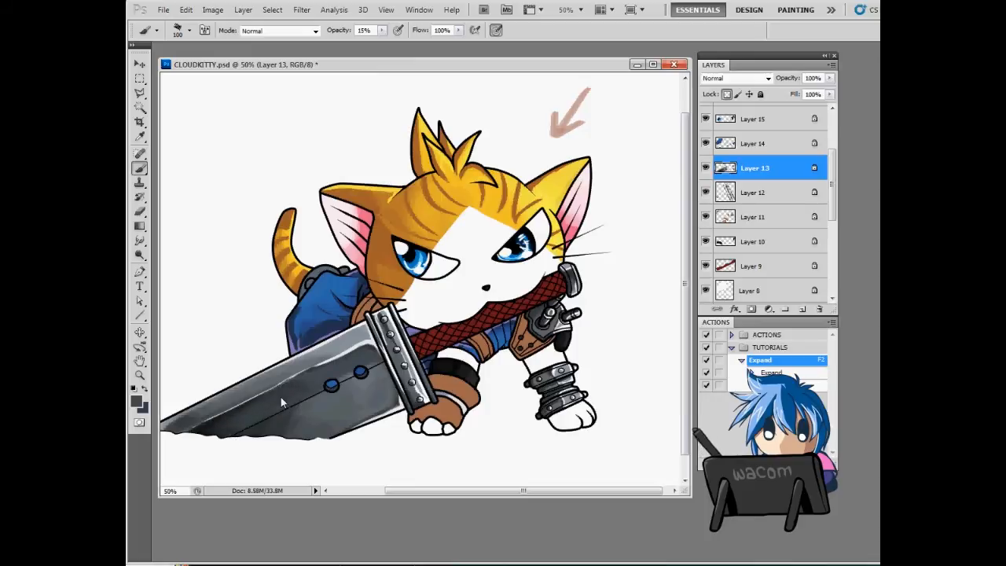
# - Shade the lower blade beside the guard with a sampled gray, reducing the brush to size 20 and using 40% and lower opacity
pyautogui.keyDown('alt'); pyautogui.click(327, 430); pyautogui.keyUp('alt')
pyautogui.press('[')
pyautogui.press('[')
pyautogui.press('4')
pyautogui.moveTo(353, 420)
pyautogui.mouseDown()
pyautogui.moveTo(321, 437)
pyautogui.moveTo(390, 363)
pyautogui.mouseUp()
pyautogui.press('2')
pyautogui.press('[')
pyautogui.press('[')
pyautogui.press('[')
pyautogui.press('[')
pyautogui.press('[')
pyautogui.press('[')
pyautogui.moveTo(593, 345); pyautogui.dragTo(582, 340)
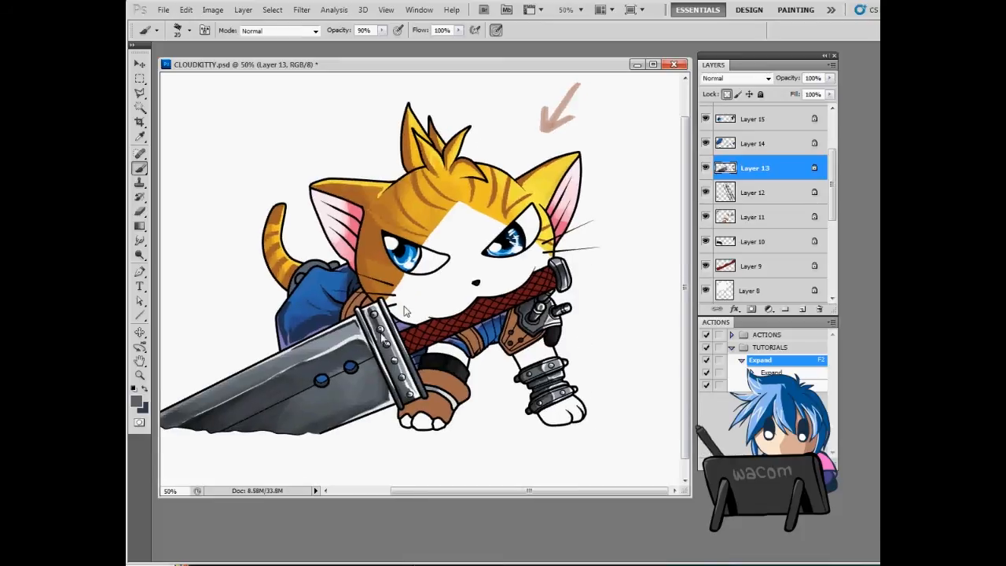
# - Check Layers 12 and 11, then shade the shoulder armor dark gray on Layer 13 with a size 30 brush at 100% opacity
pyautogui.hotkey('alt', '[')
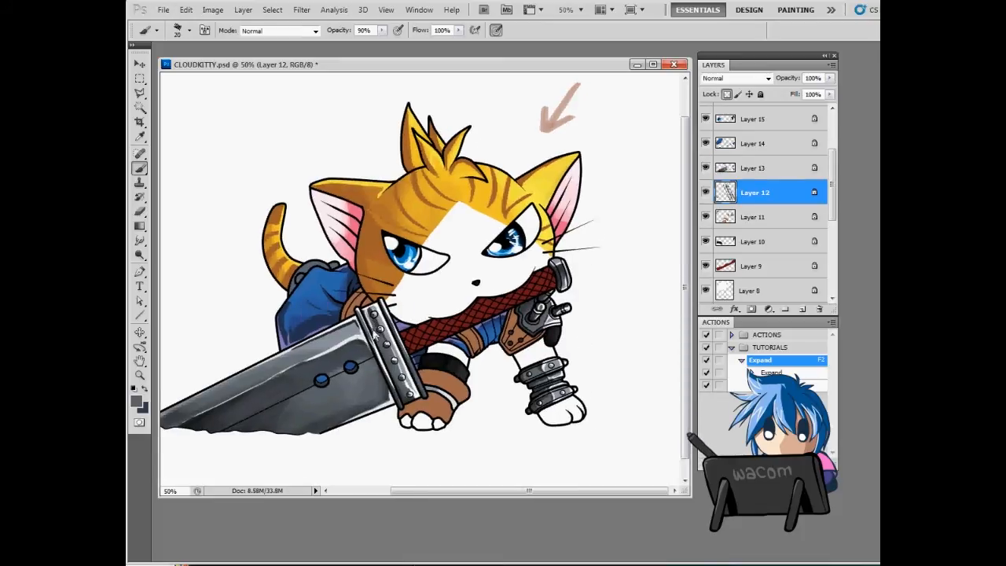
pyautogui.press('0')
pyautogui.hotkey('alt', '[')
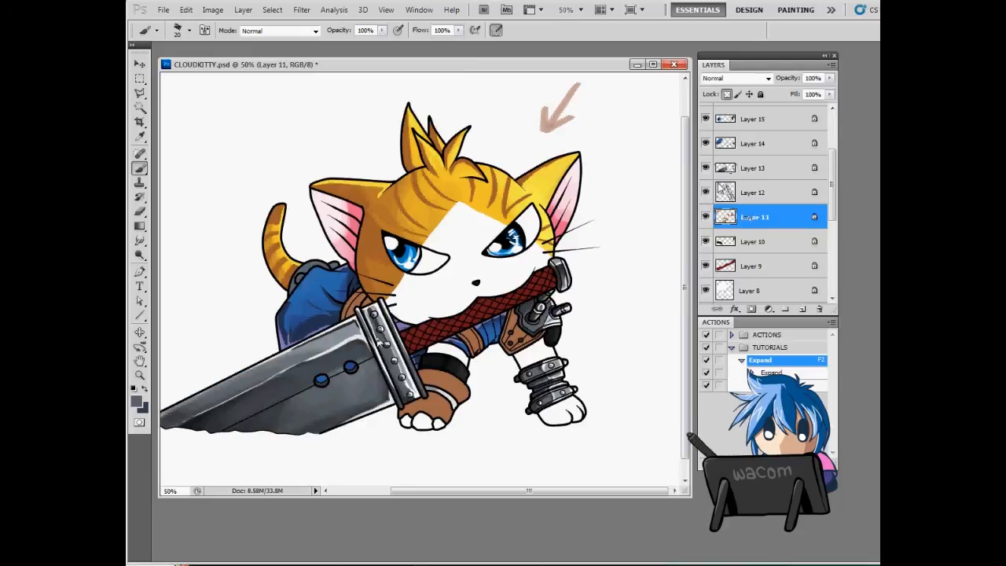
pyautogui.hotkey('alt', ']')
pyautogui.hotkey('alt', ']')
pyautogui.click(750, 174)
pyautogui.press(']')
pyautogui.press(']')
pyautogui.press(']')
pyautogui.press('[')
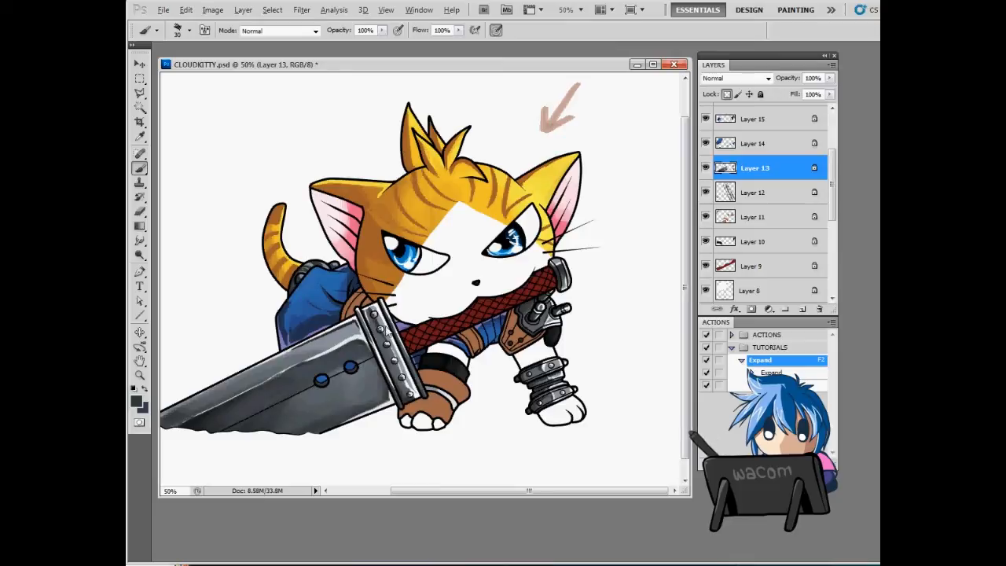
# - Save the document and paint white highlights on the shoulder armor with a size 15 brush
pyautogui.click(162, 9)
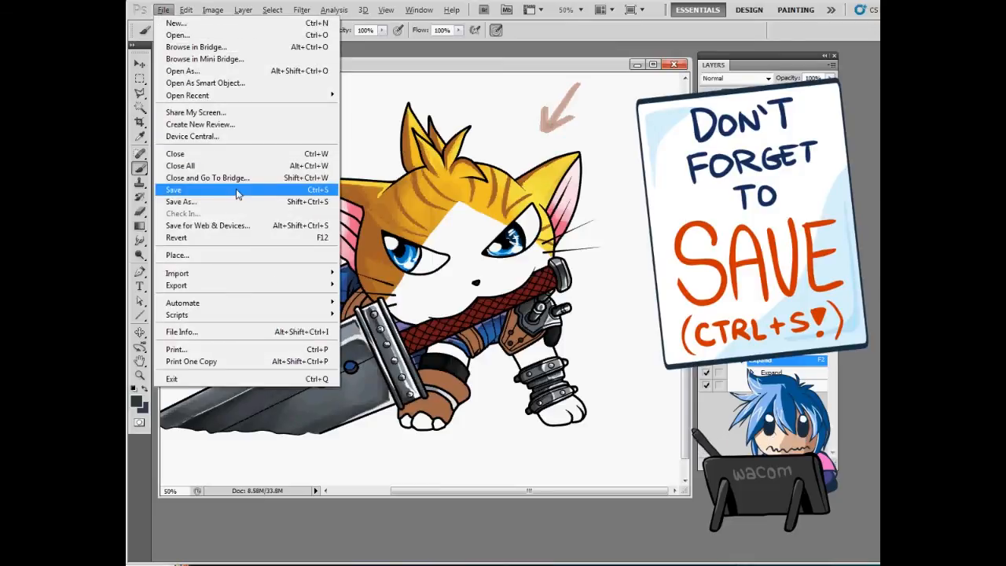
pyautogui.click(235, 190)
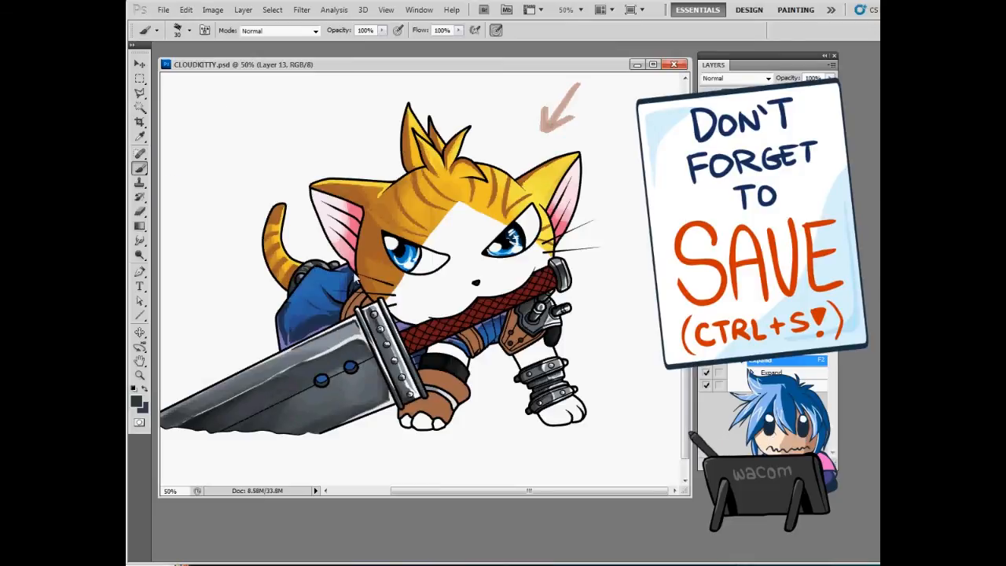
pyautogui.press('x')
pyautogui.moveTo(313, 264)
pyautogui.mouseDown()
pyautogui.moveTo(333, 264)
pyautogui.moveTo(307, 267)
pyautogui.mouseUp()
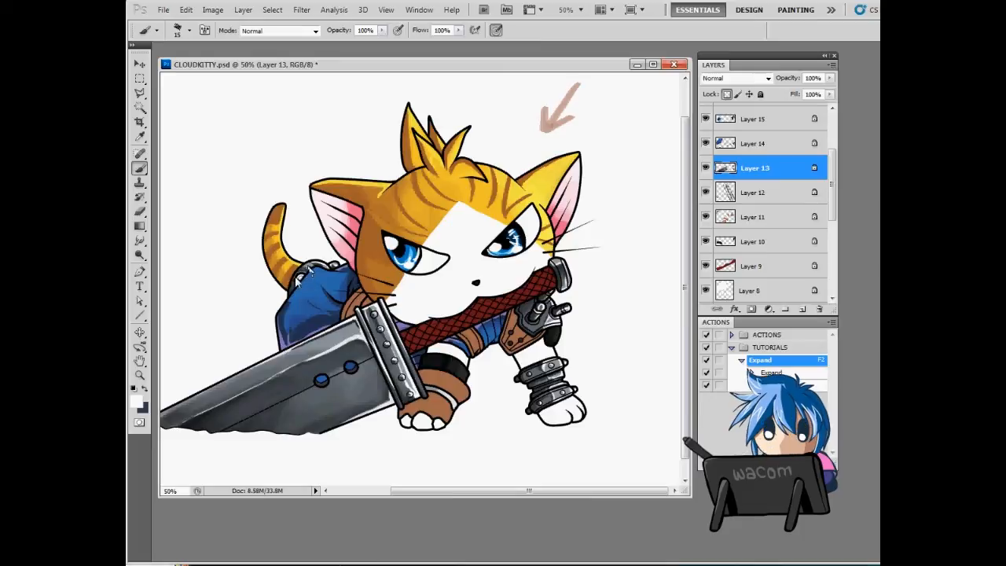
# - Shade the leather glove, chest strap and shoulder strap on Layer 11 in brown
pyautogui.click(763, 217)
pyautogui.press('x')
pyautogui.press(']')
pyautogui.moveTo(442, 376); pyautogui.dragTo(417, 404)
pyautogui.moveTo(464, 343)
pyautogui.mouseDown()
pyautogui.moveTo(477, 334)
pyautogui.moveTo(507, 344)
pyautogui.moveTo(532, 318)
pyautogui.mouseUp()
pyautogui.keyDown('alt'); pyautogui.click(469, 338); pyautogui.keyUp('alt')
pyautogui.moveTo(370, 301); pyautogui.dragTo(353, 309)
# - Deepen the leather glove's shading with a sampled darker brown, using a size 45 brush at 100% opacity
pyautogui.press('[')
pyautogui.press('[')
pyautogui.press('[')
pyautogui.press('[')
pyautogui.press('[')
pyautogui.press('[')
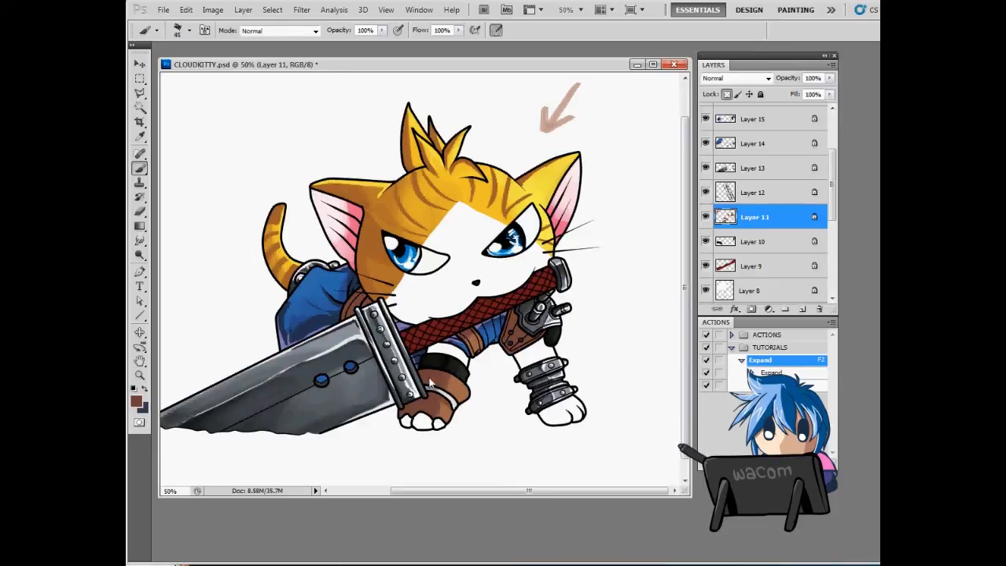
pyautogui.keyDown('alt'); pyautogui.click(430, 372); pyautogui.keyUp('alt')
pyautogui.moveTo(431, 374)
pyautogui.mouseDown()
pyautogui.moveTo(469, 397)
pyautogui.moveTo(434, 375)
pyautogui.moveTo(458, 386)
pyautogui.moveTo(447, 403)
pyautogui.moveTo(427, 397)
pyautogui.moveTo(419, 425)
pyautogui.mouseUp()
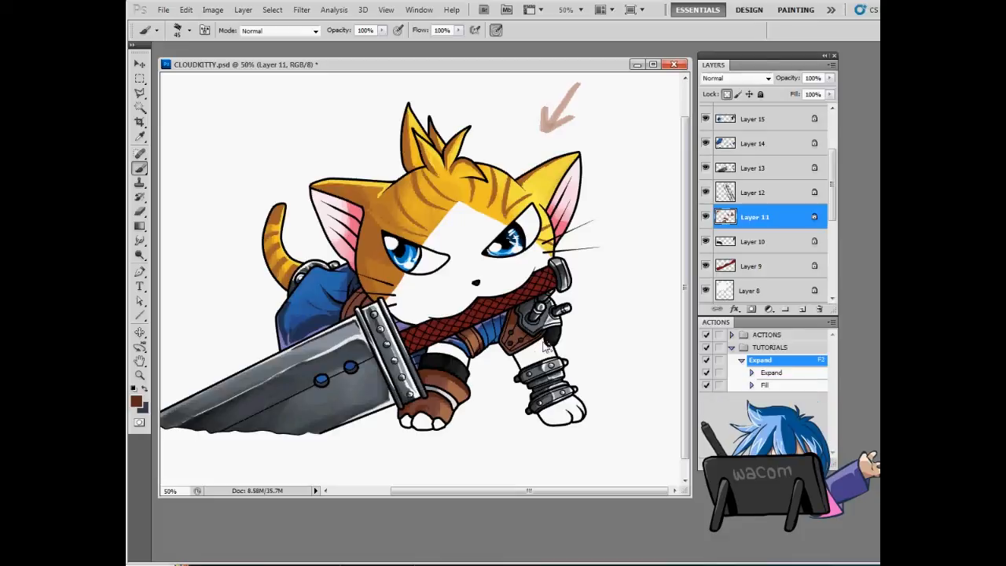
# - Refine the leather shading with a size 25 brush and highlight its edges in sampled tan at 50%, 70% and 100% opacity
pyautogui.press('[')
pyautogui.press('[')
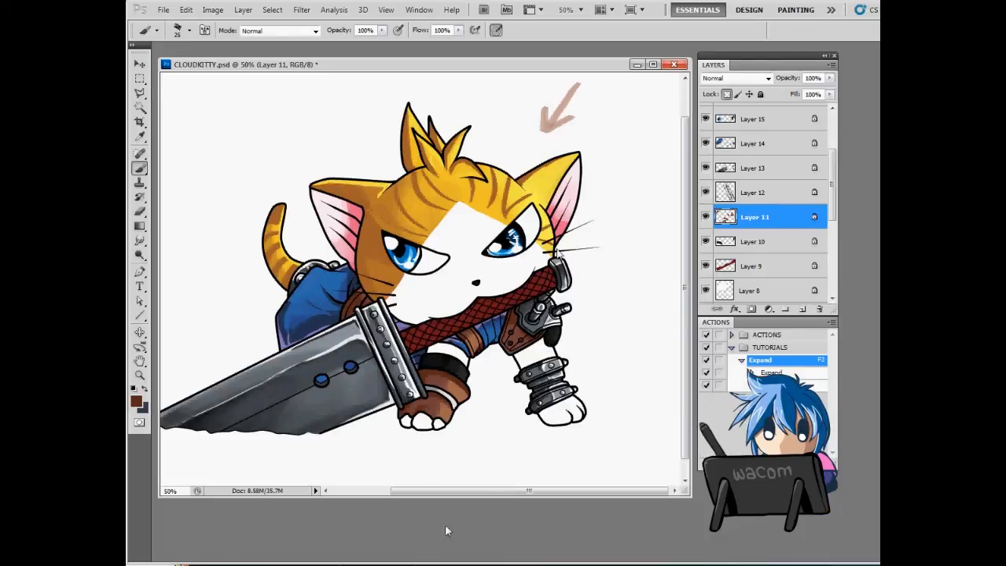
pyautogui.scroll(2, 711, 126)
pyautogui.press('9')
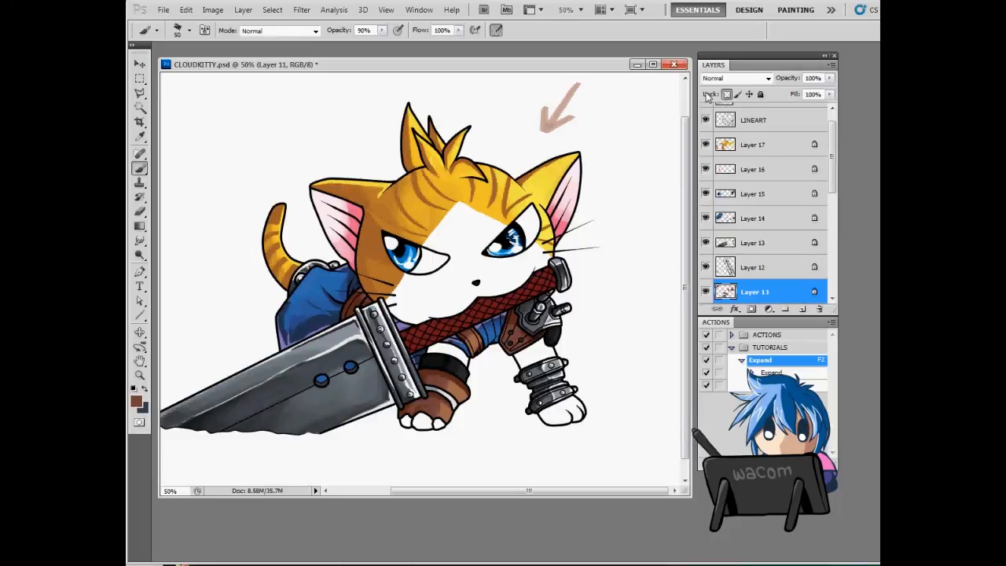
pyautogui.keyDown('alt'); pyautogui.click(518, 351); pyautogui.keyUp('alt')
pyautogui.press('5')
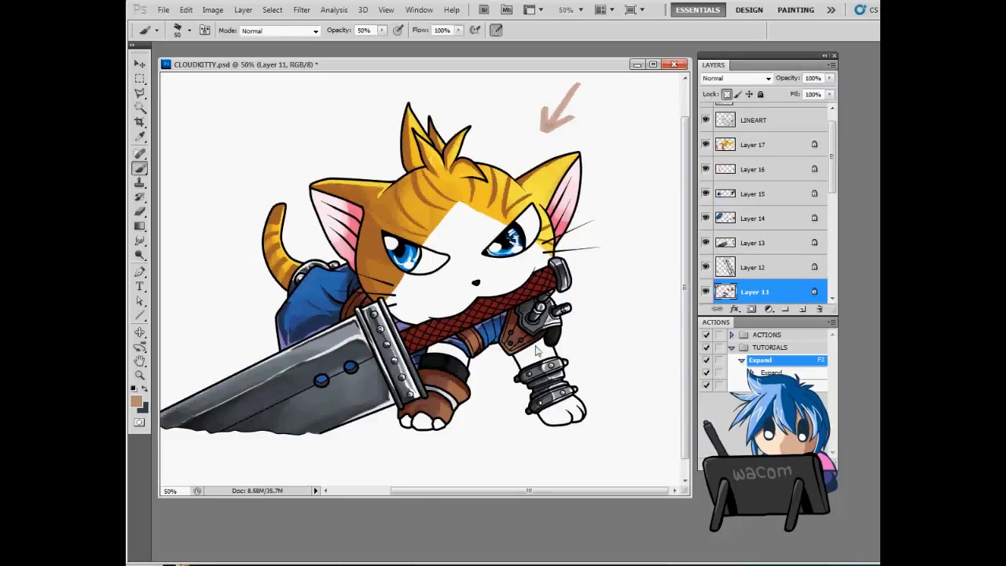
pyautogui.press('[')
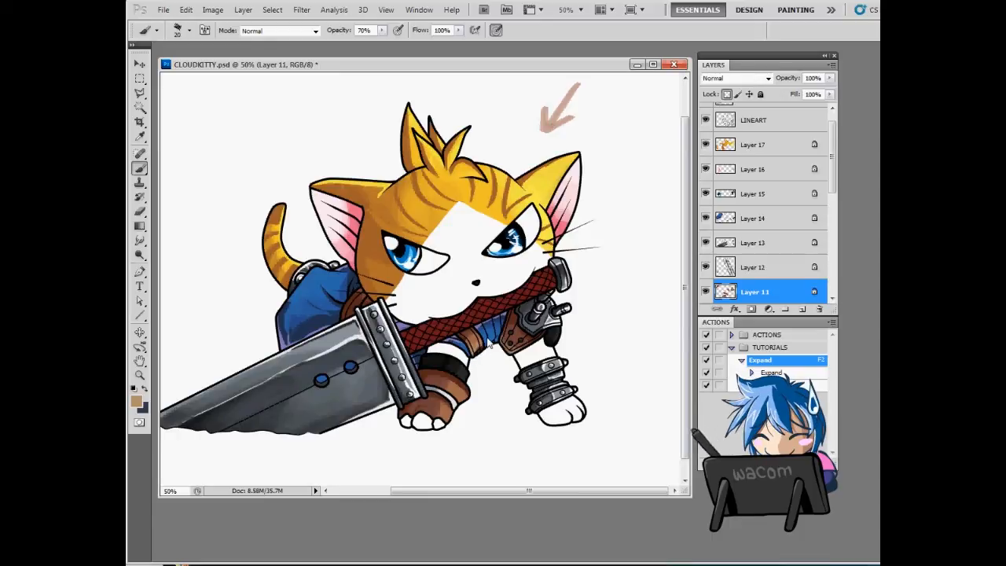
pyautogui.press('0')
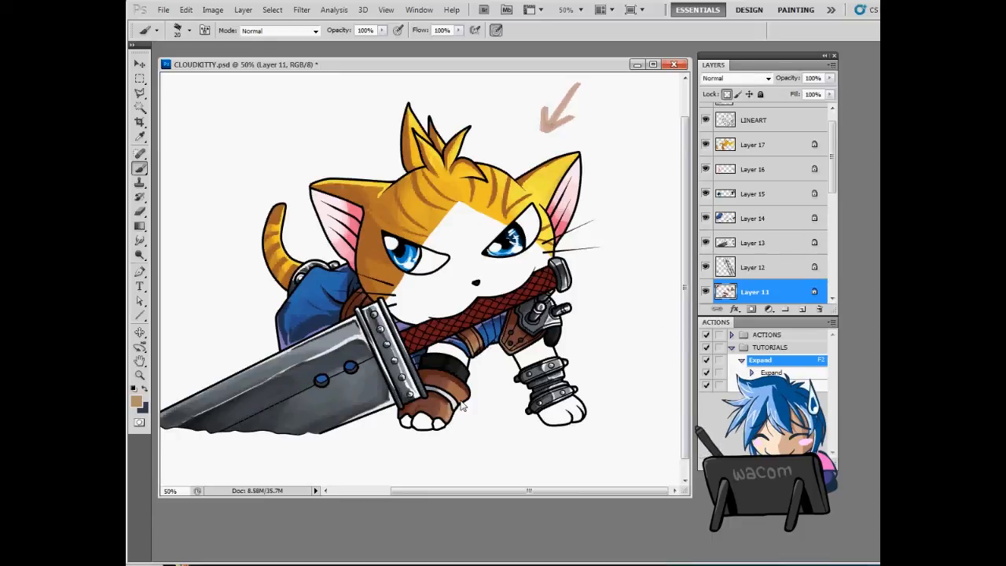
# - Highlight the black armband and elbow piece on Layer 10 with a sampled gray and a size 20 brush
pyautogui.moveTo(835, 186); pyautogui.dragTo(835, 206)
pyautogui.click(708, 256)
pyautogui.click(772, 254)
pyautogui.keyDown('alt'); pyautogui.click(550, 343); pyautogui.keyUp('alt')
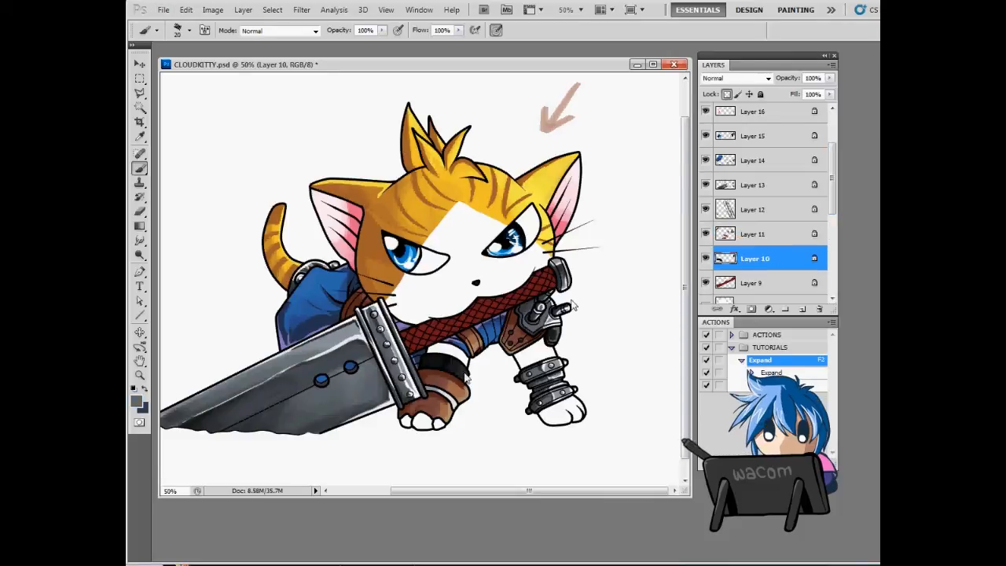
# - Shade along the sword's red handle wrap on Layer 9 with a sampled color and an enlarged brush at 50% opacity
pyautogui.scroll(-2, 753, 228)
pyautogui.click(763, 209)
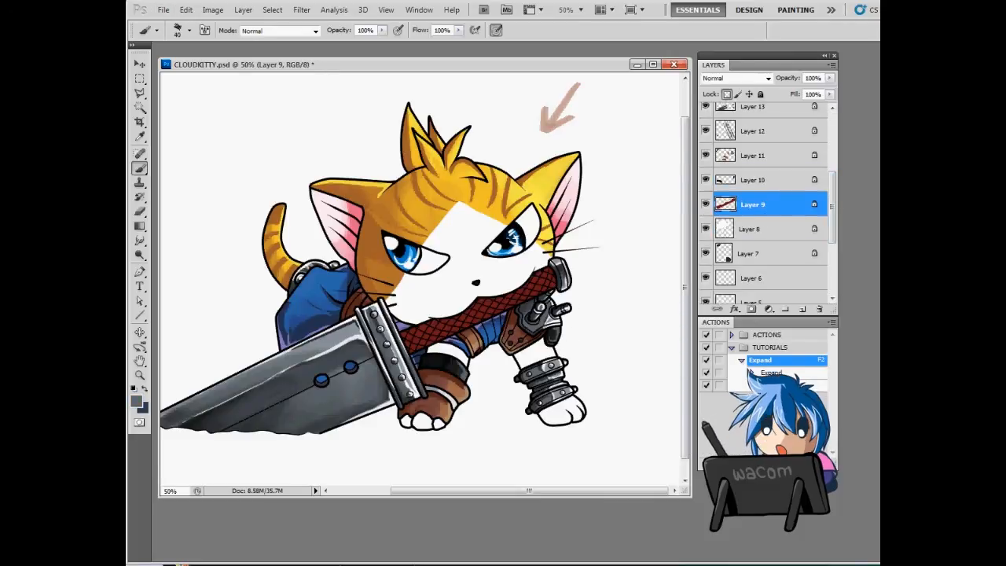
pyautogui.keyDown('alt'); pyautogui.click(411, 330); pyautogui.keyUp('alt')
pyautogui.press('5')
pyautogui.press(']')
pyautogui.press(']')
pyautogui.press(']')
pyautogui.press(']')
pyautogui.press(']')
pyautogui.moveTo(409, 335); pyautogui.dragTo(561, 272)
# - Accent the handle wrap with teal, dark red and bright red, using 90% and 30% opacity and brush sizes 30 to 60
pyautogui.keyDown('alt'); pyautogui.click(531, 285); pyautogui.keyUp('alt')
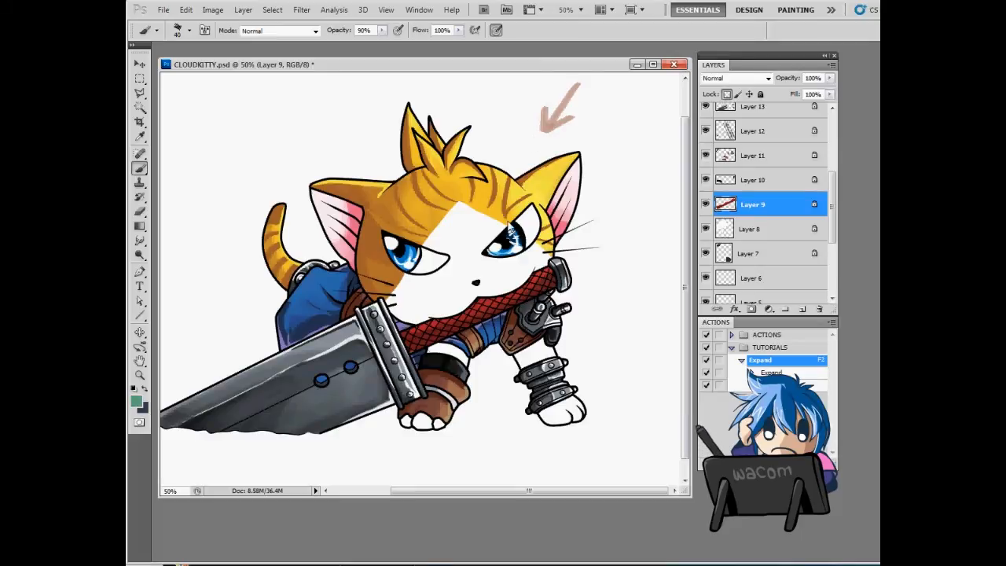
pyautogui.keyDown('alt'); pyautogui.click(541, 280); pyautogui.keyUp('alt')
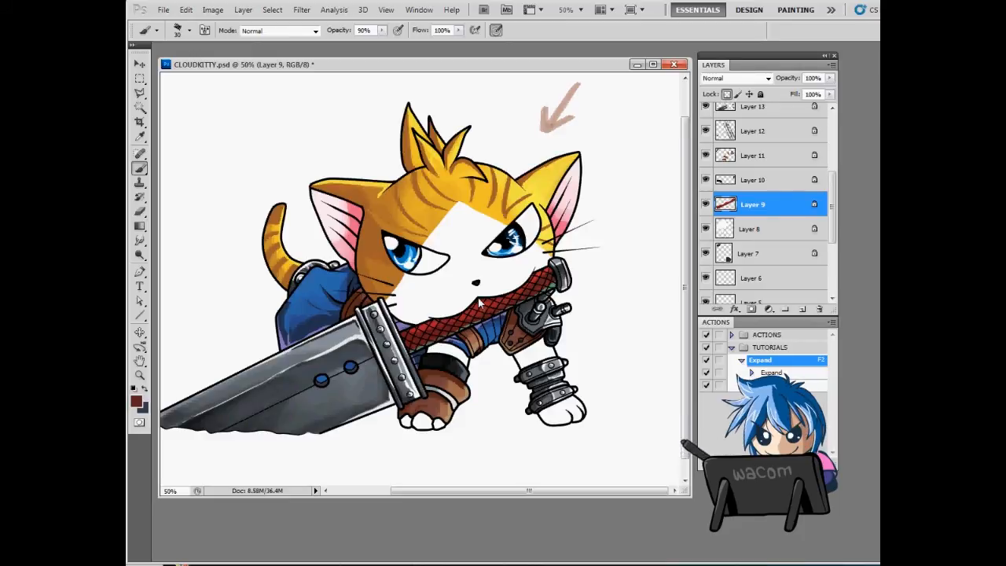
pyautogui.keyDown('alt'); pyautogui.click(525, 281); pyautogui.keyUp('alt')
pyautogui.press('3')
pyautogui.press(']')
# - Shade the white cheek on Layer 8 with sampled light gray and a size 250 brush, replacing a 70% opacity stroke with 30%
pyautogui.press('v')
pyautogui.click(740, 229)
pyautogui.press('b')
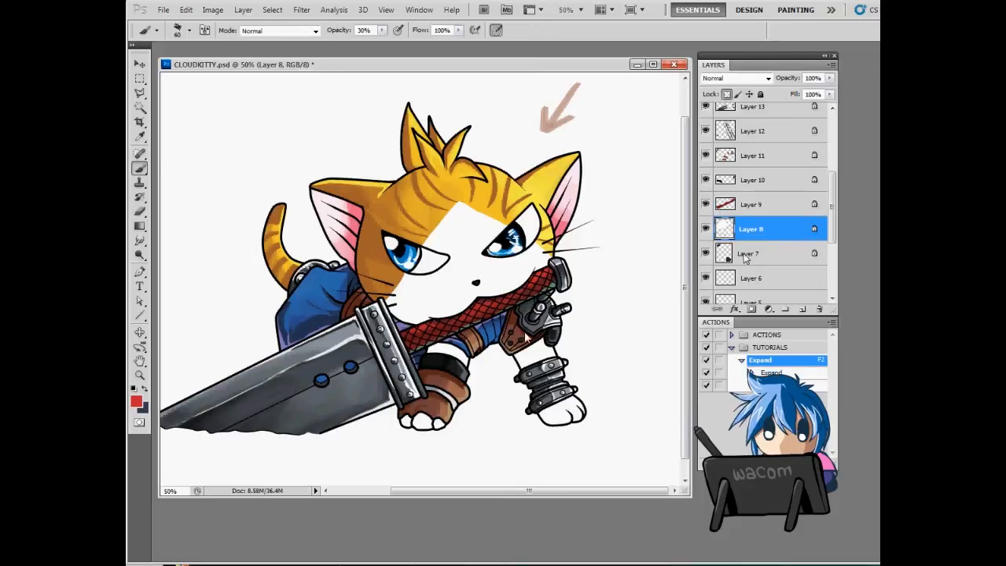
pyautogui.keyDown('alt'); pyautogui.click(525, 341); pyautogui.keyUp('alt')
pyautogui.press('7')
pyautogui.press(']')
pyautogui.press(']')
pyautogui.press(']')
pyautogui.press(']')
pyautogui.press(']')
pyautogui.press(']')
pyautogui.press(']')
pyautogui.press(']')
pyautogui.press(']')
pyautogui.press(']')
pyautogui.moveTo(371, 321)
pyautogui.mouseDown()
pyautogui.moveTo(392, 296)
pyautogui.moveTo(436, 287)
pyautogui.moveTo(414, 281)
pyautogui.mouseUp()
pyautogui.hotkey('ctrl', 'z')
pyautogui.press('3')
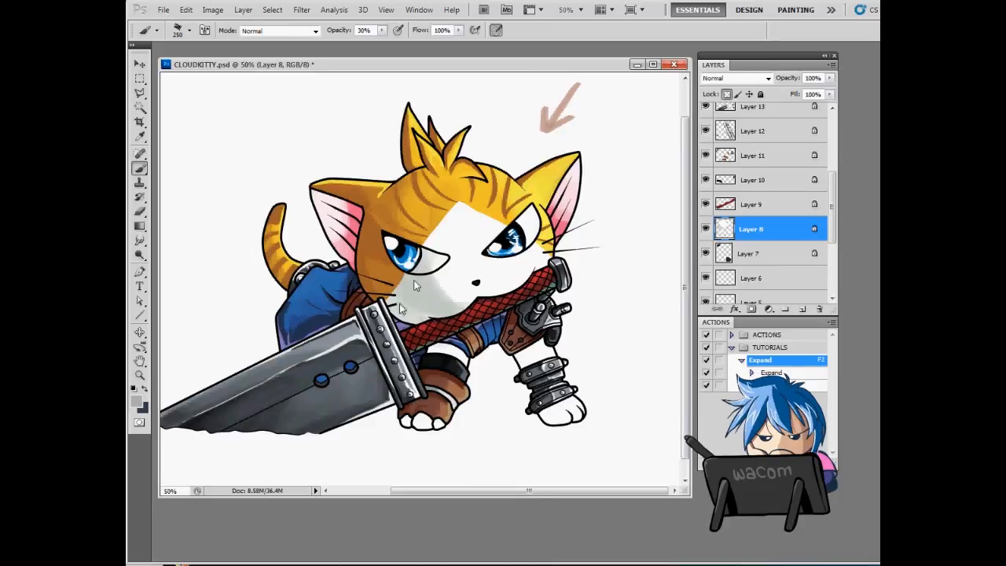
# - Shade the white paws and front leg with light gray at 30% opacity, and the muzzle at 20% opacity
pyautogui.moveTo(406, 412); pyautogui.dragTo(431, 425)
pyautogui.moveTo(516, 352); pyautogui.dragTo(538, 366)
pyautogui.moveTo(542, 408); pyautogui.dragTo(563, 425)
pyautogui.moveTo(430, 360)
pyautogui.mouseDown()
pyautogui.moveTo(445, 346)
pyautogui.moveTo(429, 260)
pyautogui.mouseUp()
pyautogui.hotkey('ctrl', 'z')
pyautogui.press('2')
pyautogui.moveTo(459, 318); pyautogui.dragTo(454, 274)
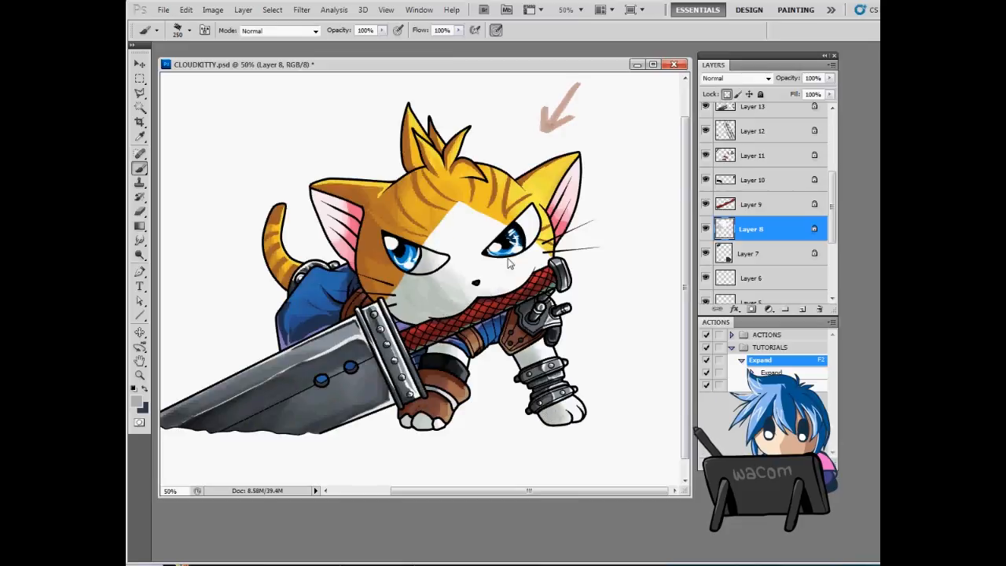
# - Add tighter gray shading to the white cheek edge, leg and toes with a size 40 brush at 100%, 30% and 90% opacity
pyautogui.press('[')
pyautogui.press('[')
pyautogui.press('[')
pyautogui.press('[')
pyautogui.press('[')
pyautogui.press('[')
pyautogui.press('[')
pyautogui.press('[')
pyautogui.press('[')
pyautogui.press('[')
pyautogui.press('[')
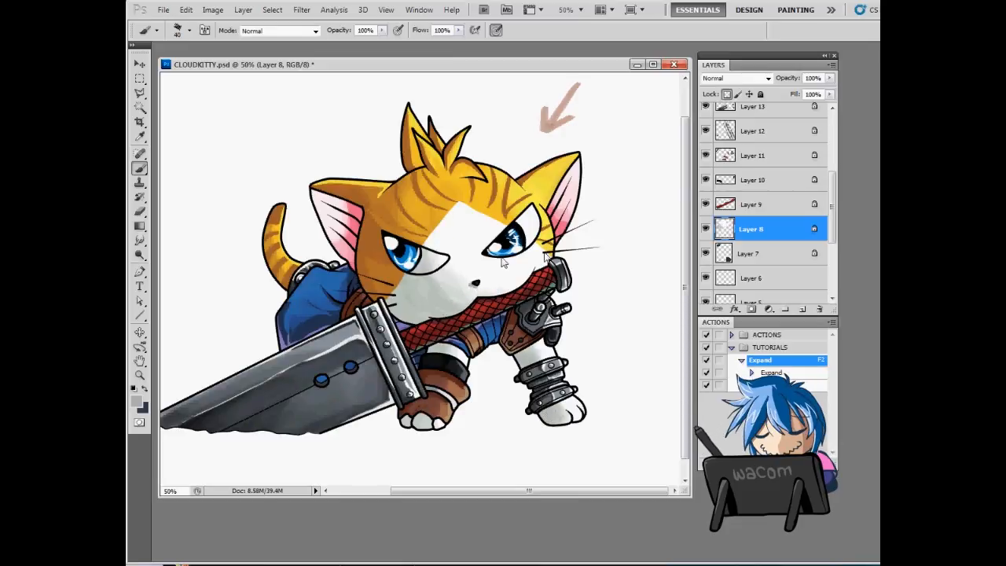
pyautogui.press('3')
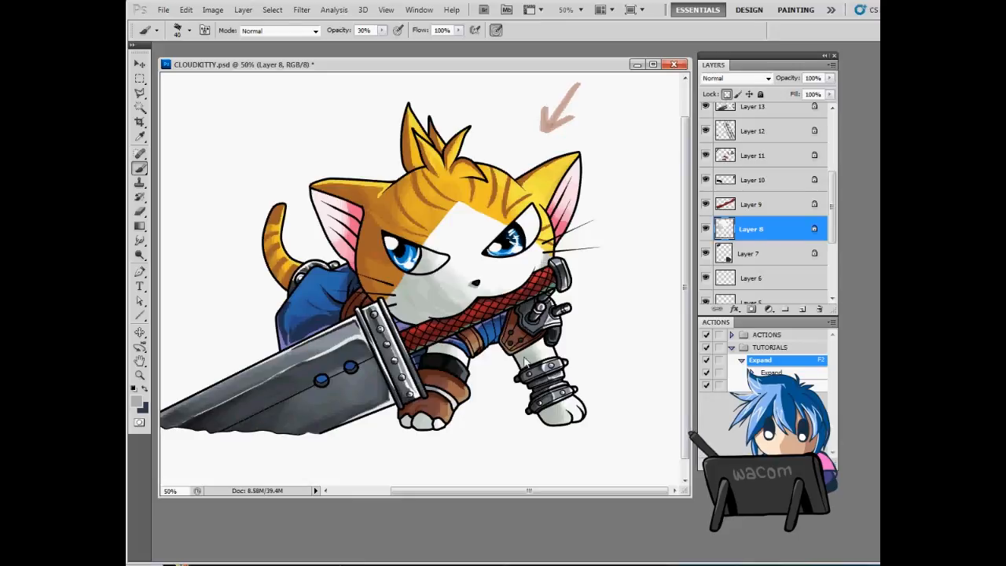
pyautogui.press('9')
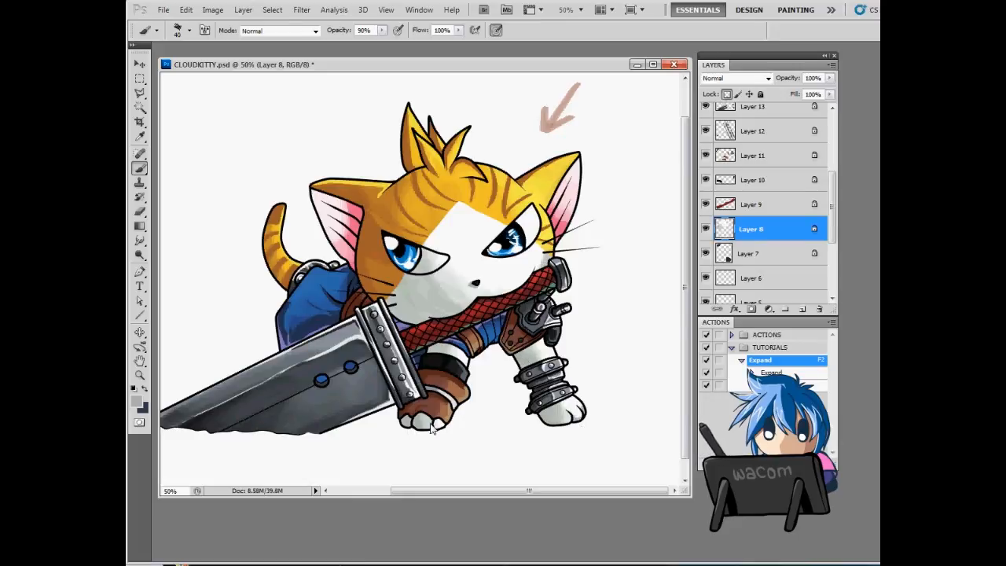
# - Deepen the shadow under the chin and on the upper leg with a sampled blue-gray, using a size 25 brush at 100% opacity
pyautogui.press('0')
pyautogui.keyDown('alt'); pyautogui.click(440, 350); pyautogui.keyUp('alt')
pyautogui.press('[')
pyautogui.moveTo(385, 299)
pyautogui.mouseDown()
pyautogui.moveTo(427, 319)
pyautogui.moveTo(467, 307)
pyautogui.mouseUp()
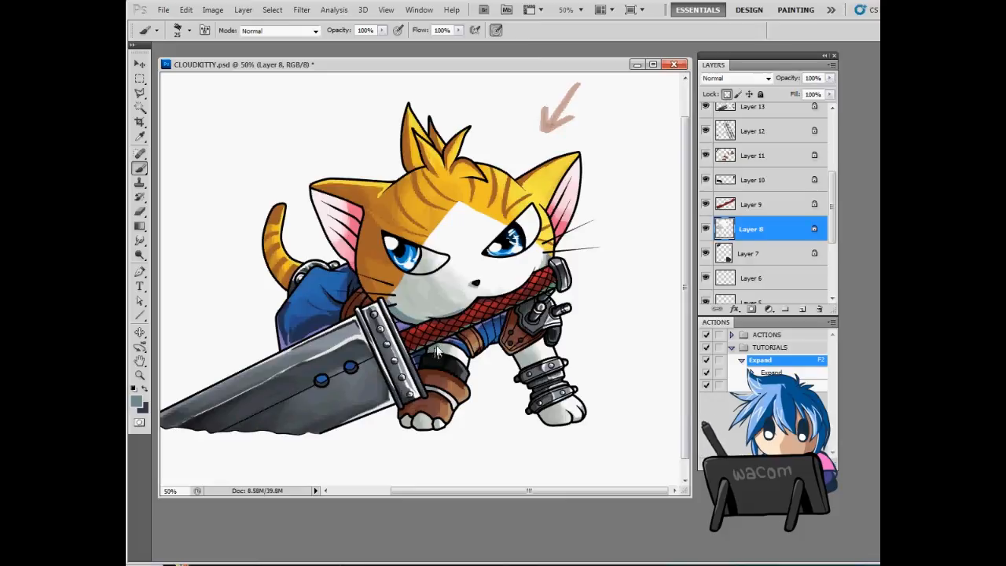
# - Shade the whites of both eyes with sampled light grays, using a size 40 brush at opacities from 30% to 100%
pyautogui.press(']')
pyautogui.press(']')
pyautogui.press(']')
pyautogui.press('3')
pyautogui.keyDown('alt'); pyautogui.click(426, 254); pyautogui.keyUp('alt')
pyautogui.keyDown('alt'); pyautogui.click(425, 263); pyautogui.keyUp('alt')
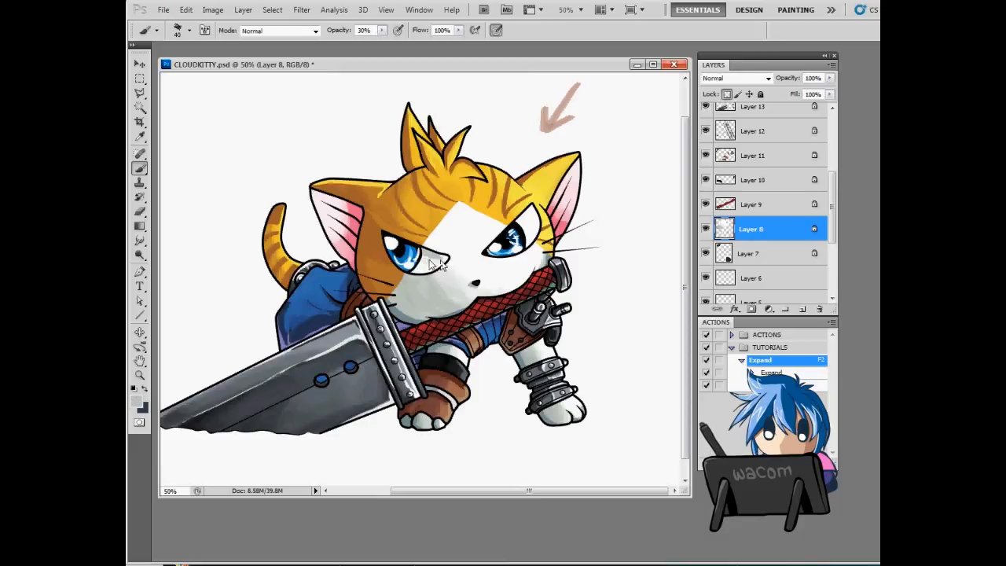
pyautogui.press('0')
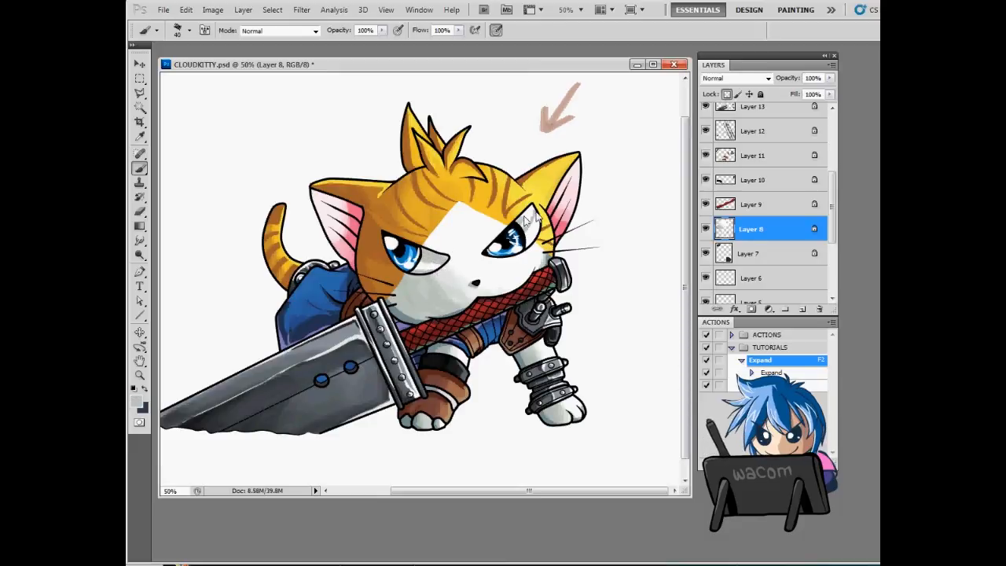
pyautogui.press('5')
pyautogui.keyDown('alt'); pyautogui.click(533, 230); pyautogui.keyUp('alt')
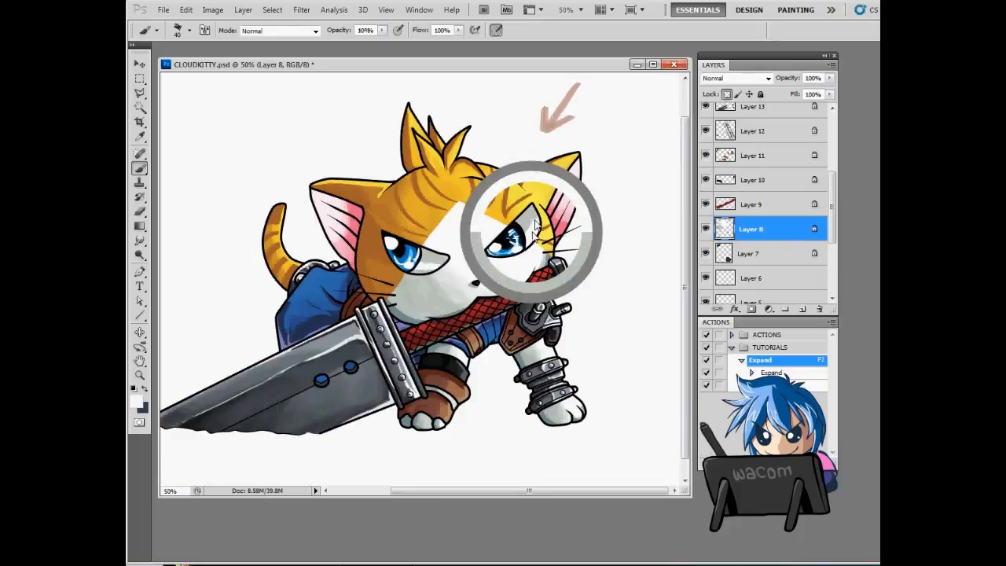
pyautogui.press('4')
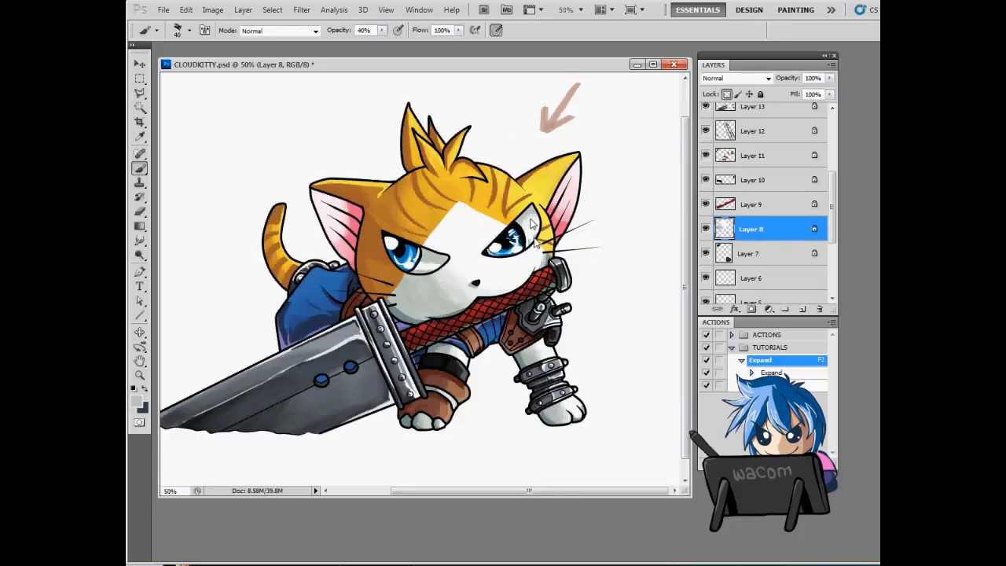
pyautogui.press('9')
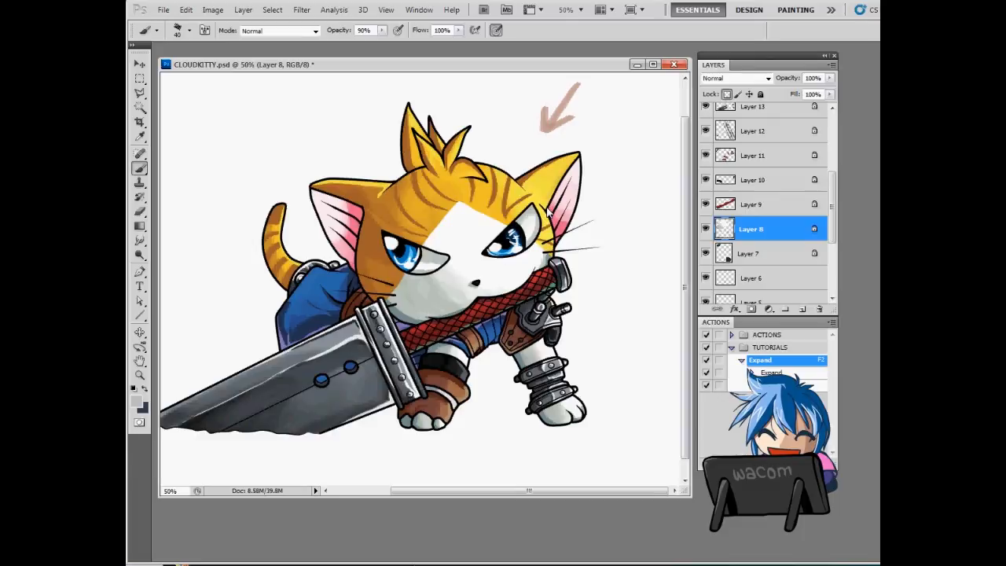
# - View the whole illustration and hide Layer 18 with the light-direction arrow
pyautogui.hotkey('ctrl', '-')
pyautogui.moveTo(833, 193); pyautogui.dragTo(831, 126)
pyautogui.click(706, 115)
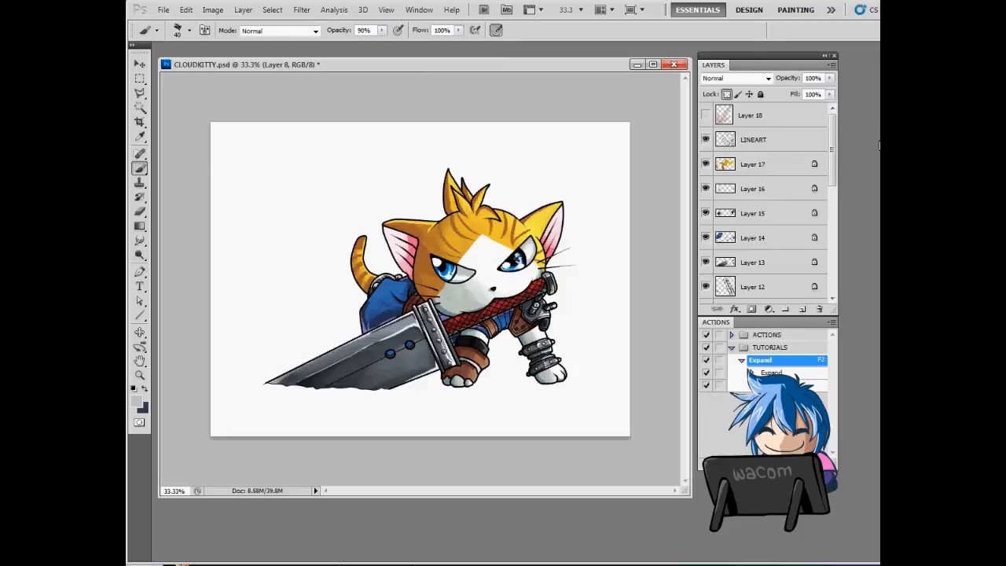
# - Darken the two blue studs on the blade on Layer 14 with a sampled dark blue and a size 40 brush at 100% opacity
pyautogui.keyDown('alt'); pyautogui.click(386, 312); pyautogui.keyUp('alt')
pyautogui.keyDown('ctrl'); pyautogui.click(392, 353); pyautogui.keyUp('ctrl')
pyautogui.press('0')
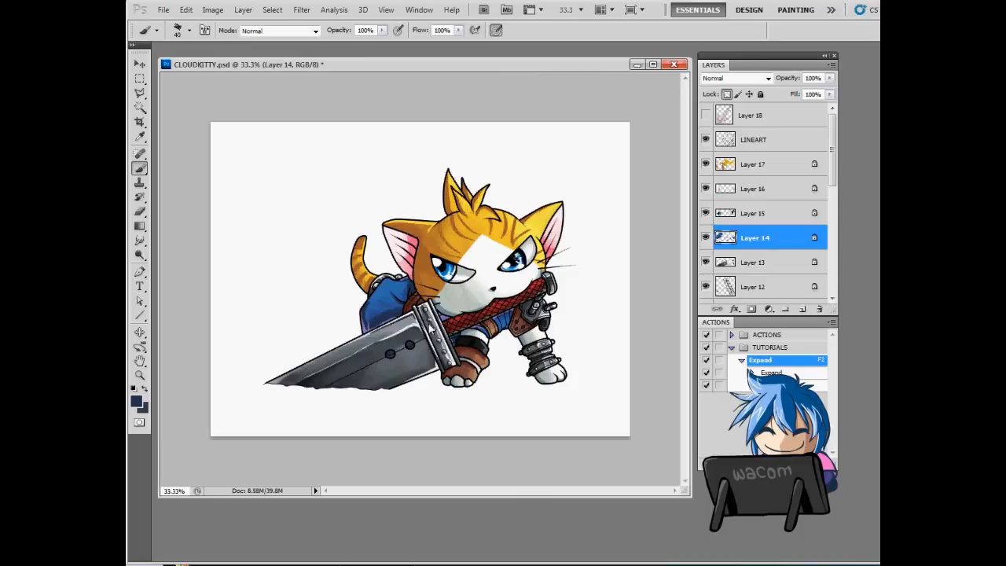
pyautogui.press('v')
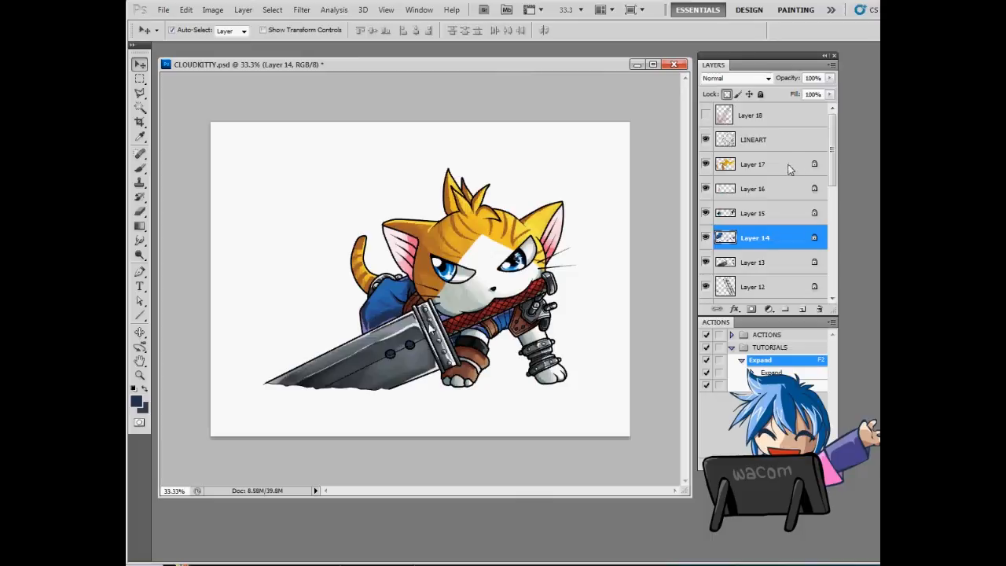
# - Touch up the shading on the whites of the eyes on Layer 8 with sampled light grays, using a size 40 brush at 40% opacity
pyautogui.moveTo(831, 151); pyautogui.dragTo(851, 70)
pyautogui.click(477, 308)
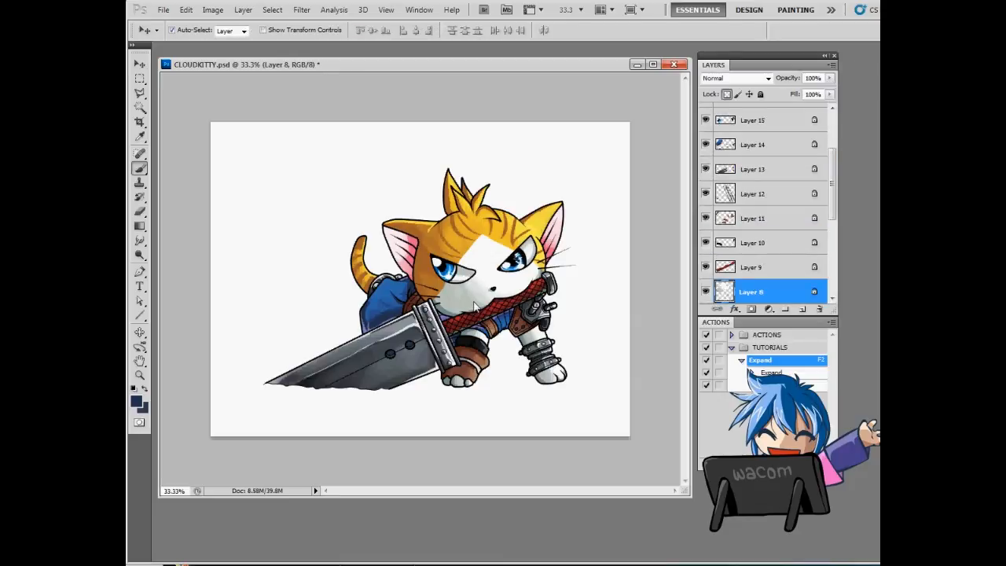
pyautogui.keyDown('alt'); pyautogui.click(475, 308); pyautogui.keyUp('alt')
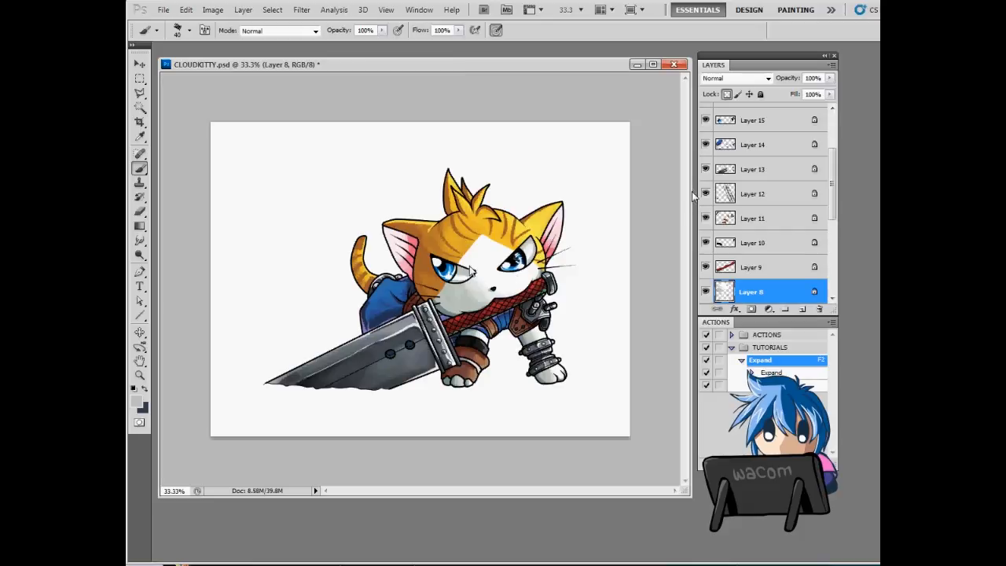
pyautogui.press('4')
pyautogui.keyDown('alt'); pyautogui.click(462, 282); pyautogui.keyUp('alt')
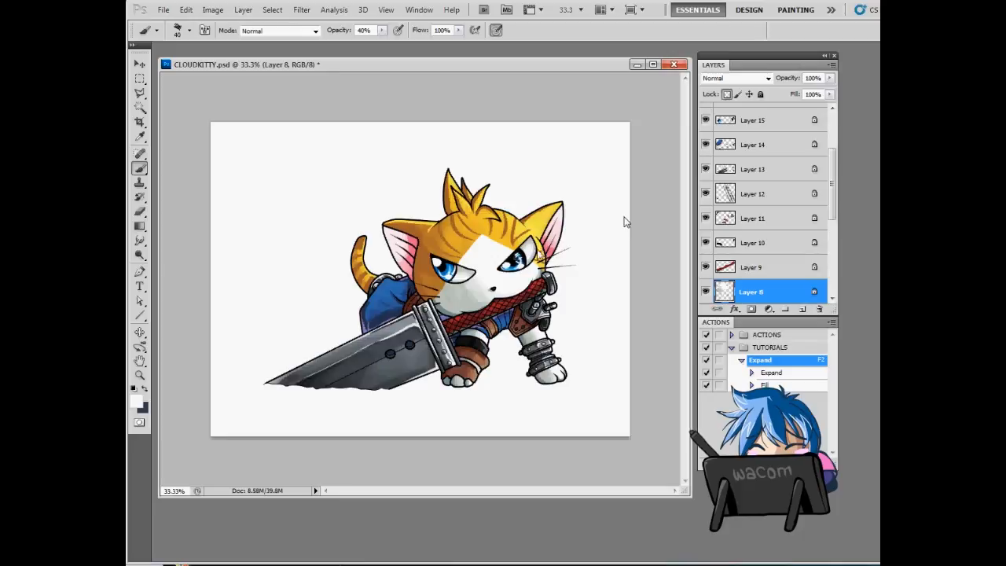
pyautogui.press('v')
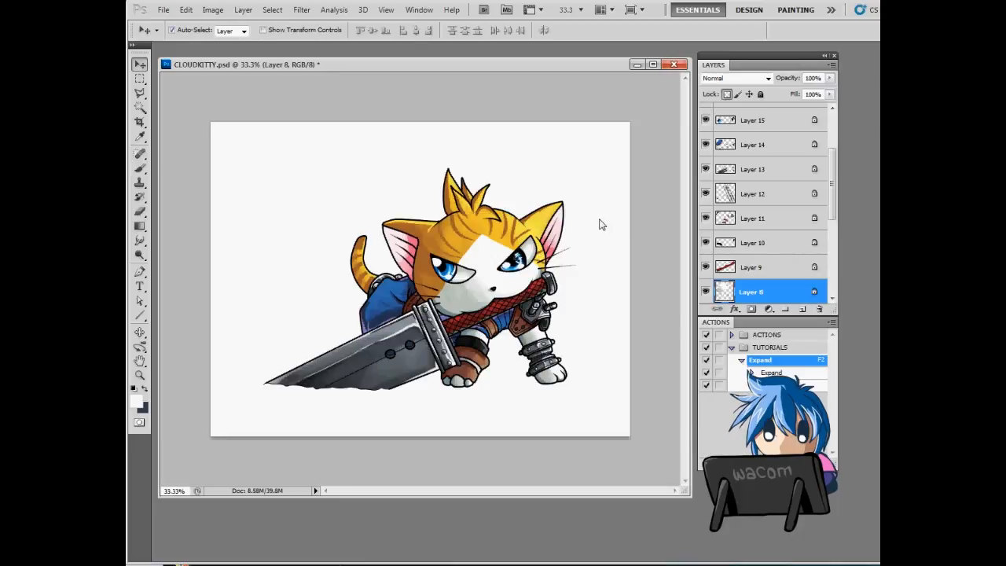
pyautogui.scroll(3, 830, 228)
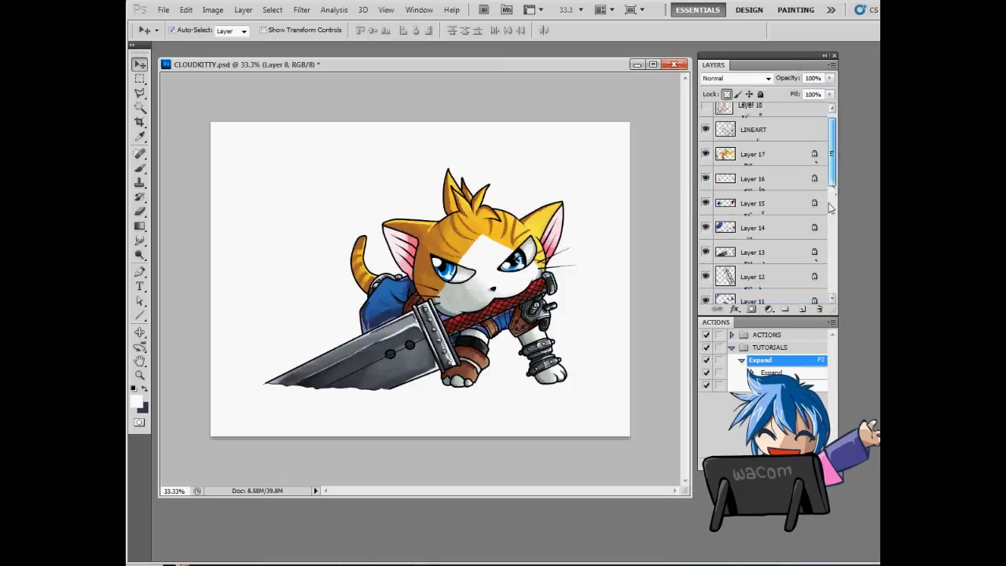
pyautogui.scroll(1, 837, 245)
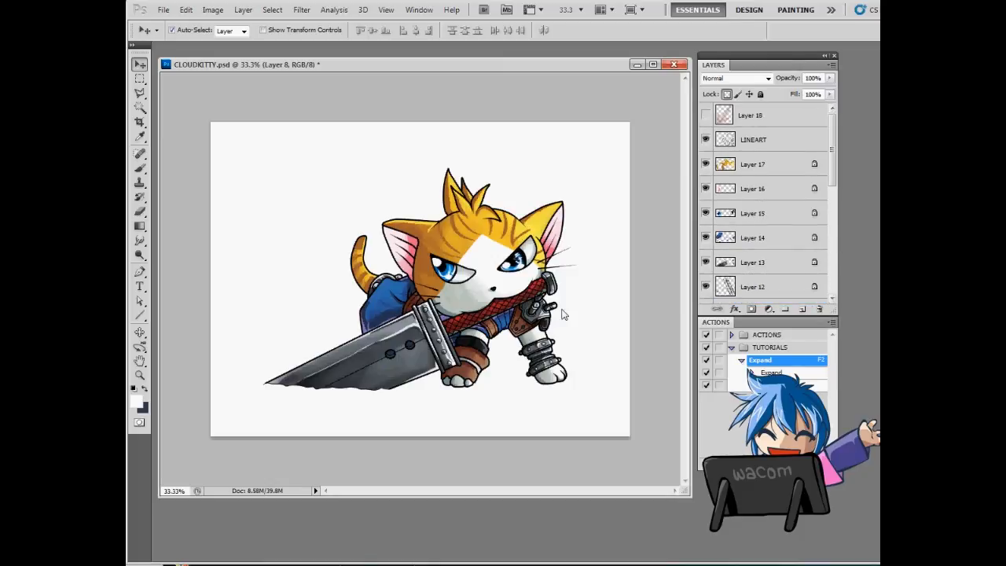